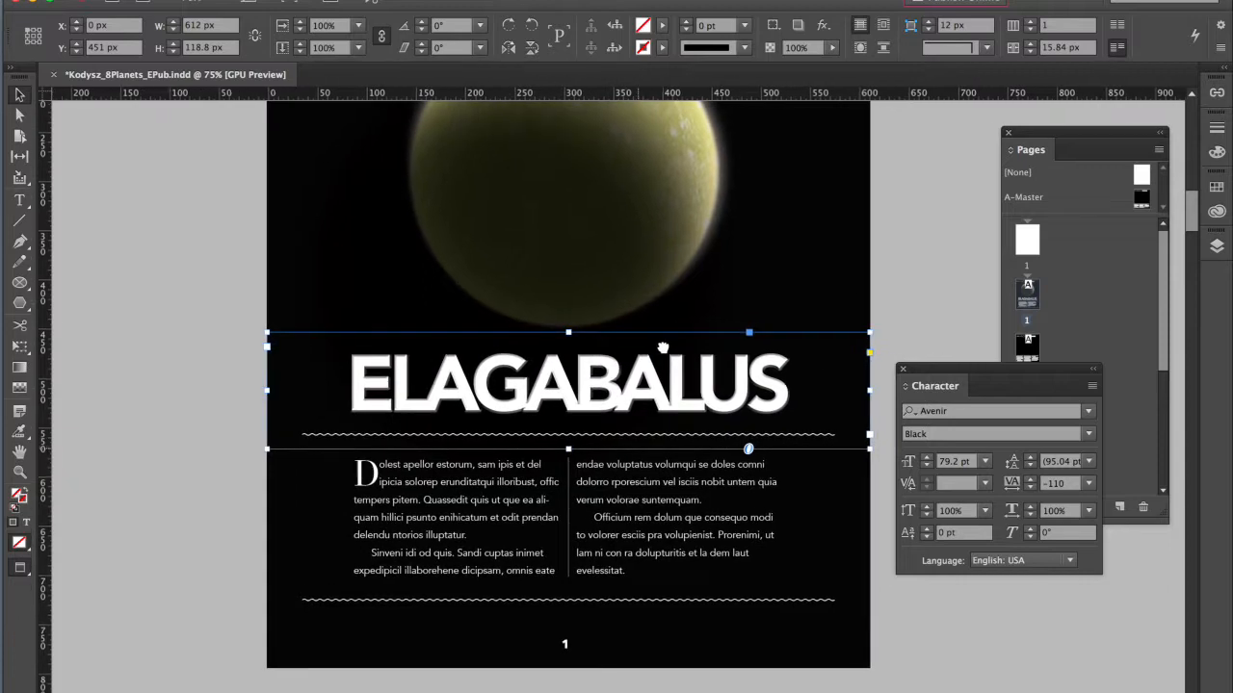
# Step: View the Vespasian page, page 5, for comparison and return to the Elagabalus page, page 1
pyautogui.click(1087, 134)
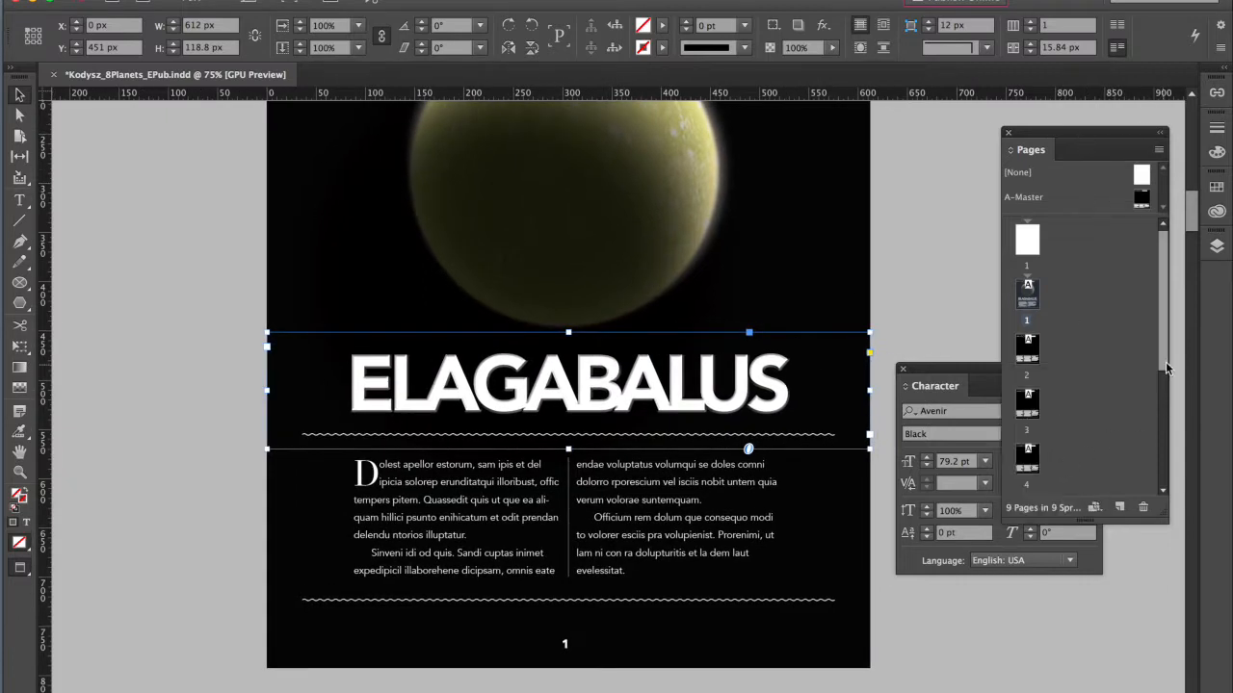
pyautogui.moveTo(1158, 352); pyautogui.dragTo(1145, 430)
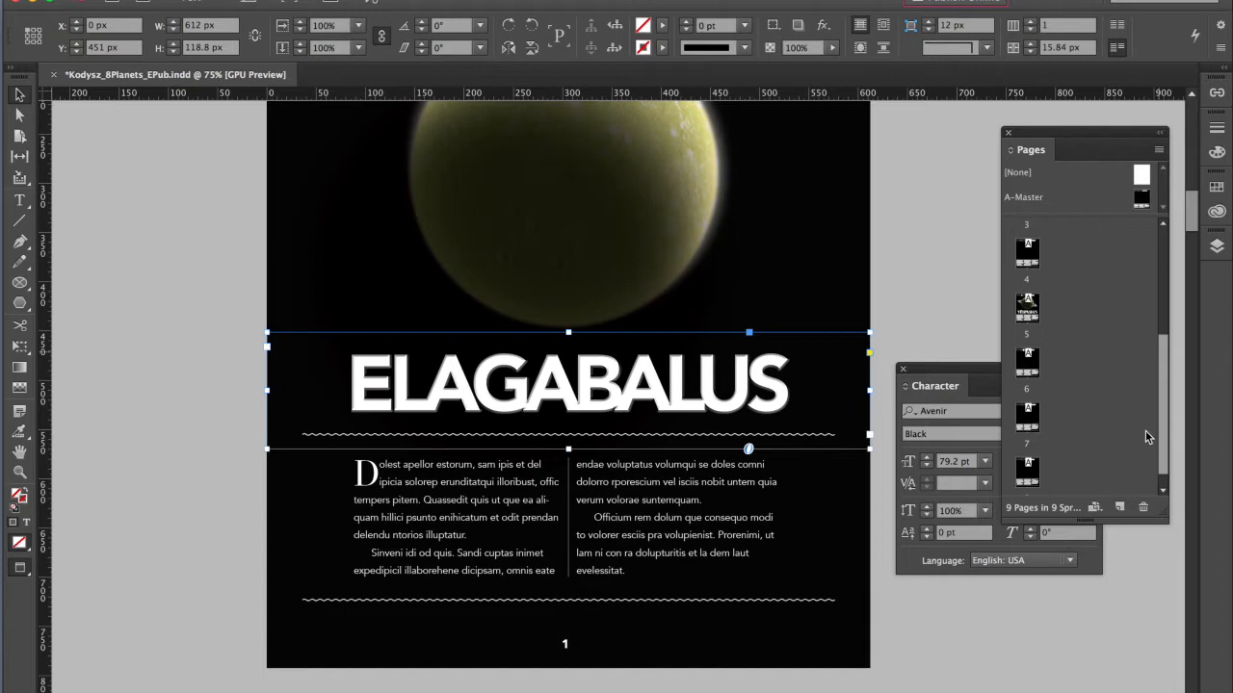
pyautogui.doubleClick(1029, 308)
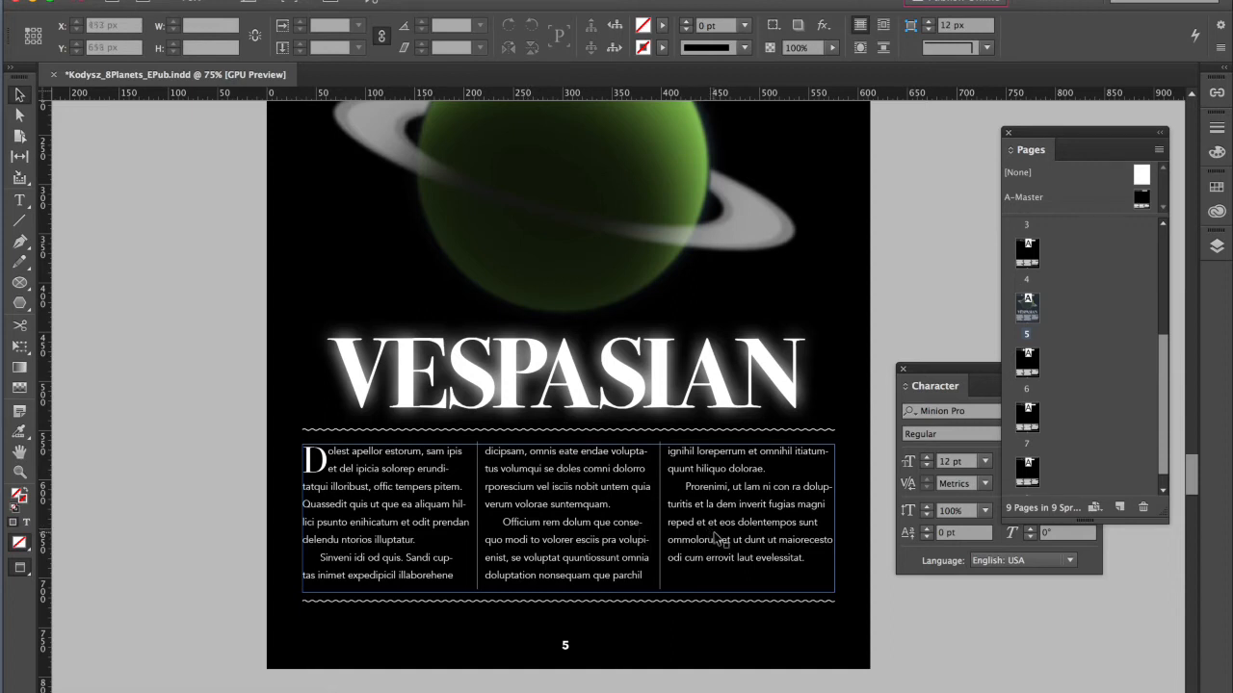
pyautogui.moveTo(1164, 374); pyautogui.dragTo(1171, 270)
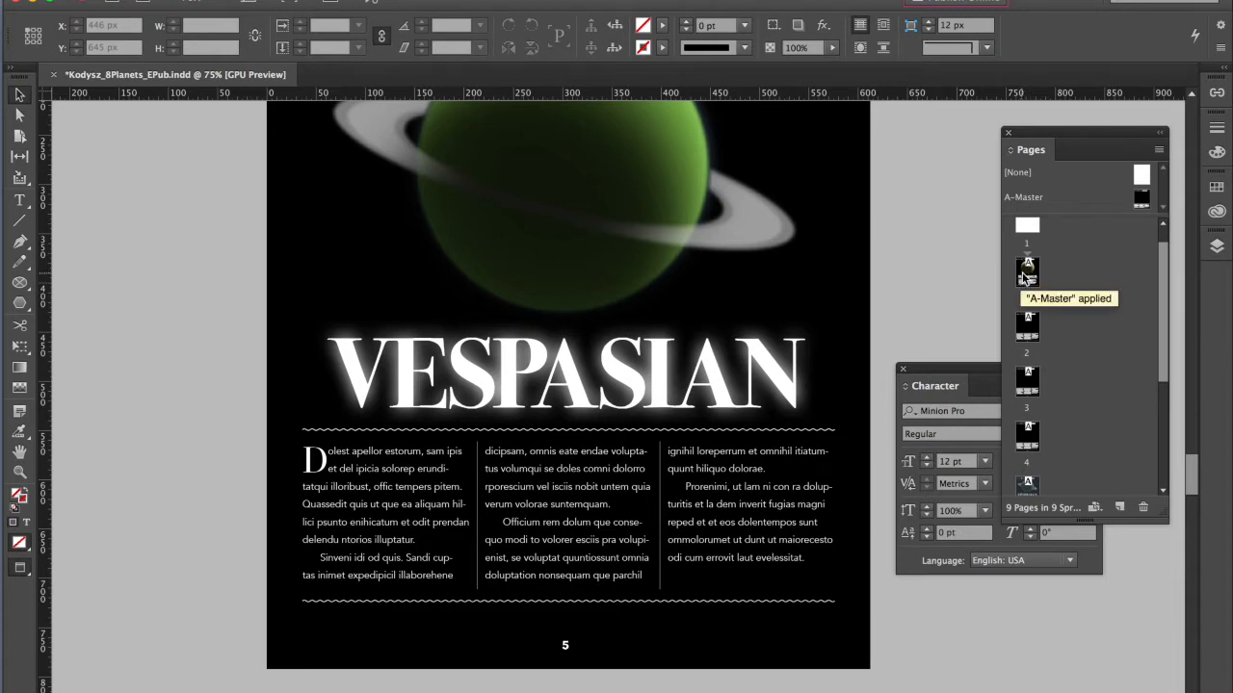
pyautogui.doubleClick(1027, 274)
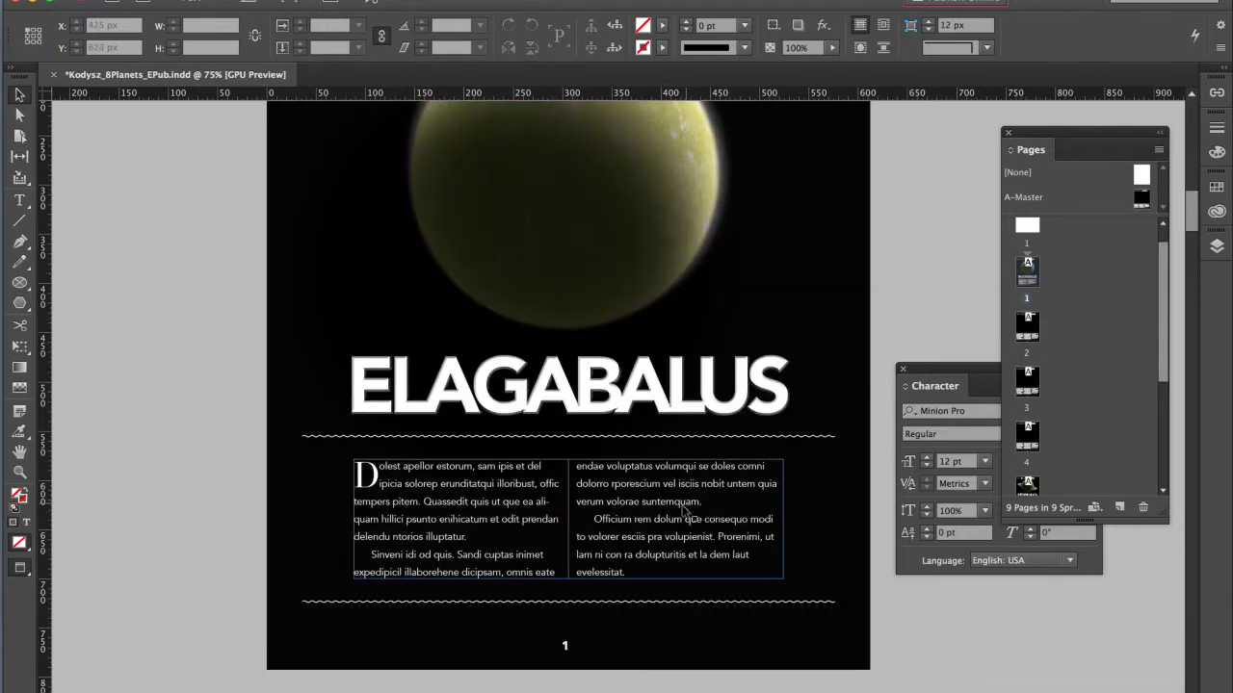
# Step: Compare the page 1 layout with the Second Planet page that follows it
pyautogui.keyDown('alt'); pyautogui.click(636, 529); pyautogui.keyUp('alt')
pyautogui.scroll(3, 639, 531)
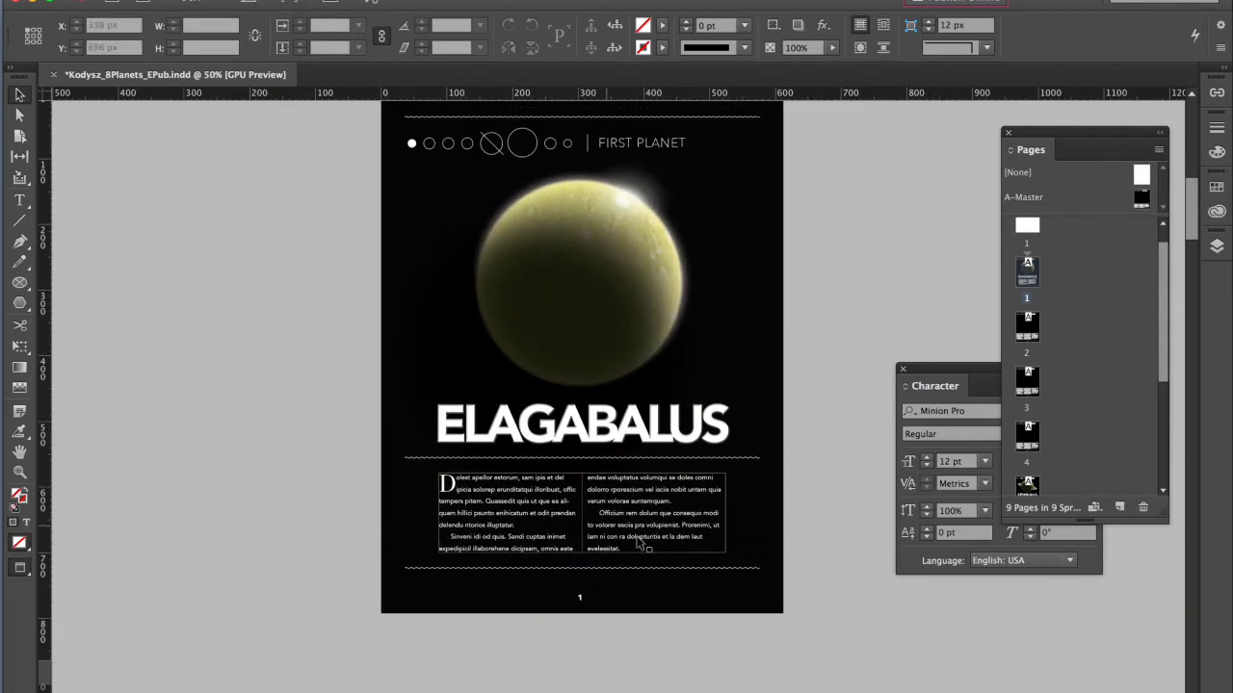
pyautogui.moveTo(680, 563); pyautogui.dragTo(658, 465)
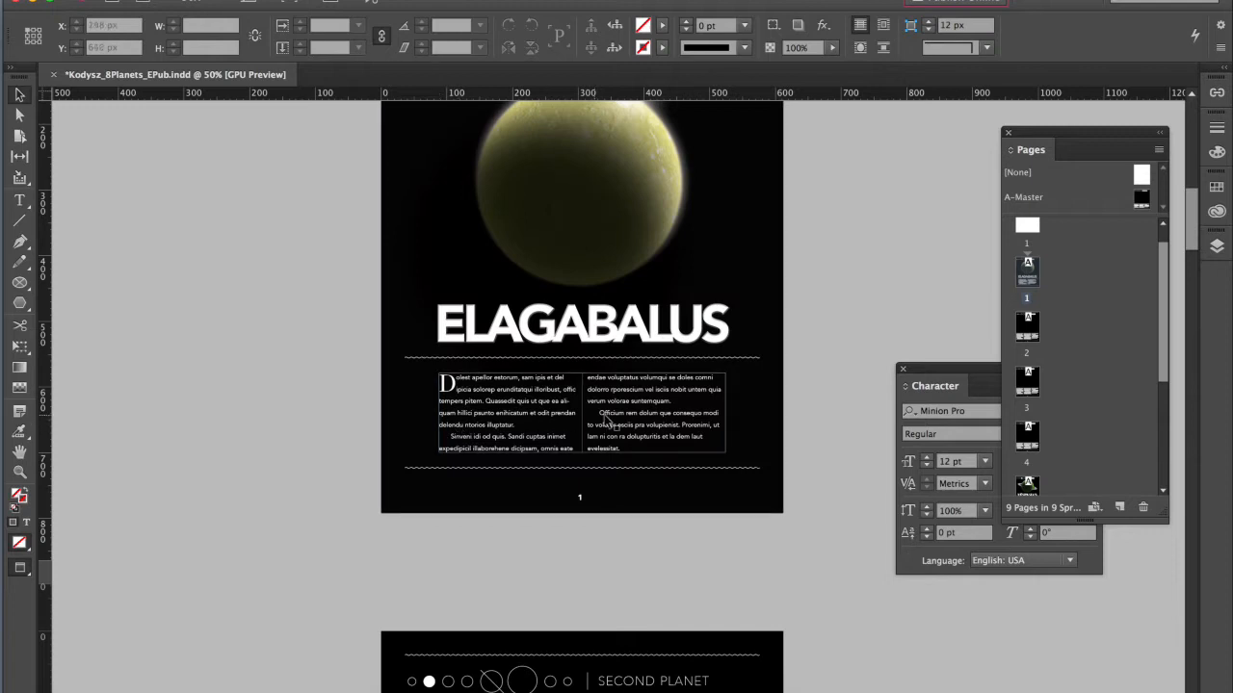
pyautogui.moveTo(640, 563); pyautogui.dragTo(633, 468)
pyautogui.moveTo(633, 572); pyautogui.dragTo(638, 418)
pyautogui.moveTo(627, 547); pyautogui.dragTo(611, 391)
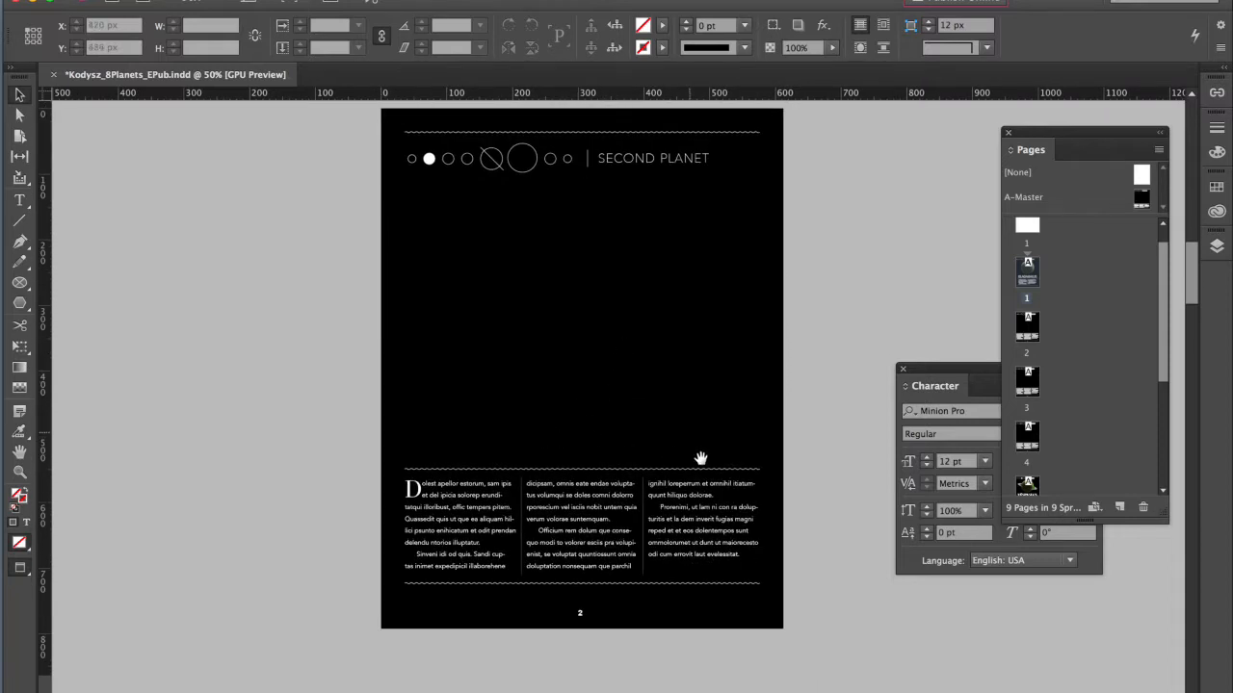
pyautogui.moveTo(697, 512); pyautogui.dragTo(703, 420)
pyautogui.moveTo(700, 374); pyautogui.dragTo(702, 685)
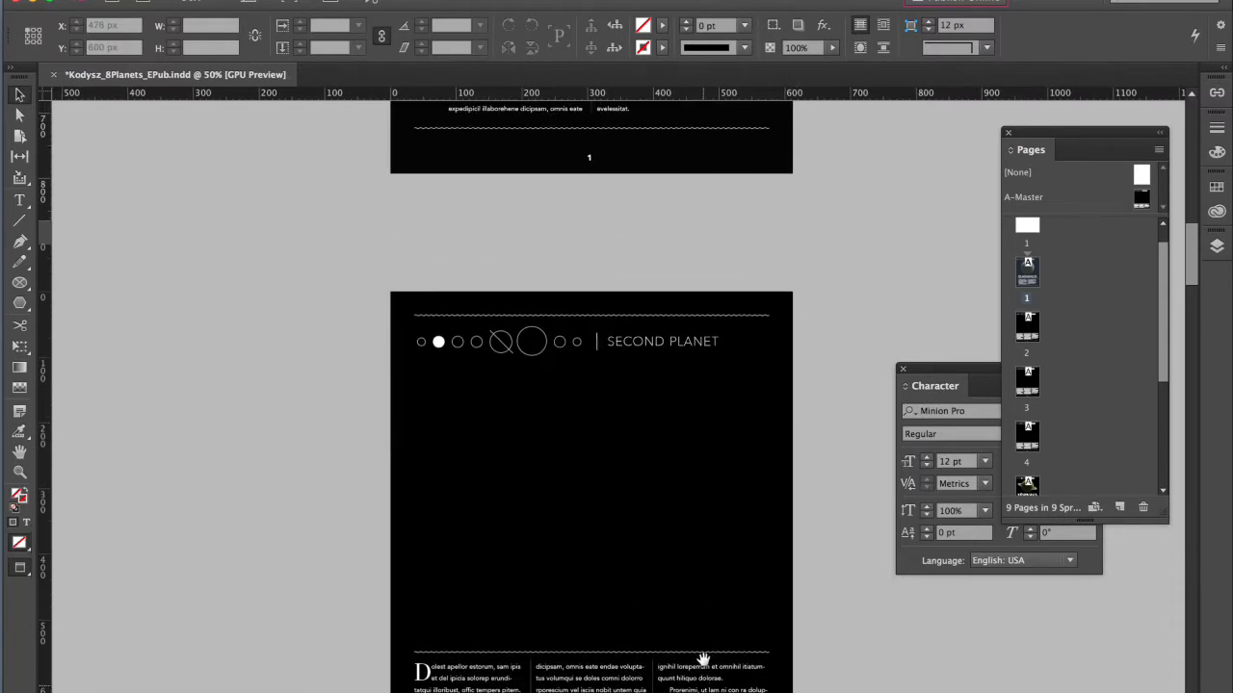
pyautogui.moveTo(696, 412); pyautogui.dragTo(701, 685)
pyautogui.moveTo(678, 369); pyautogui.dragTo(677, 542)
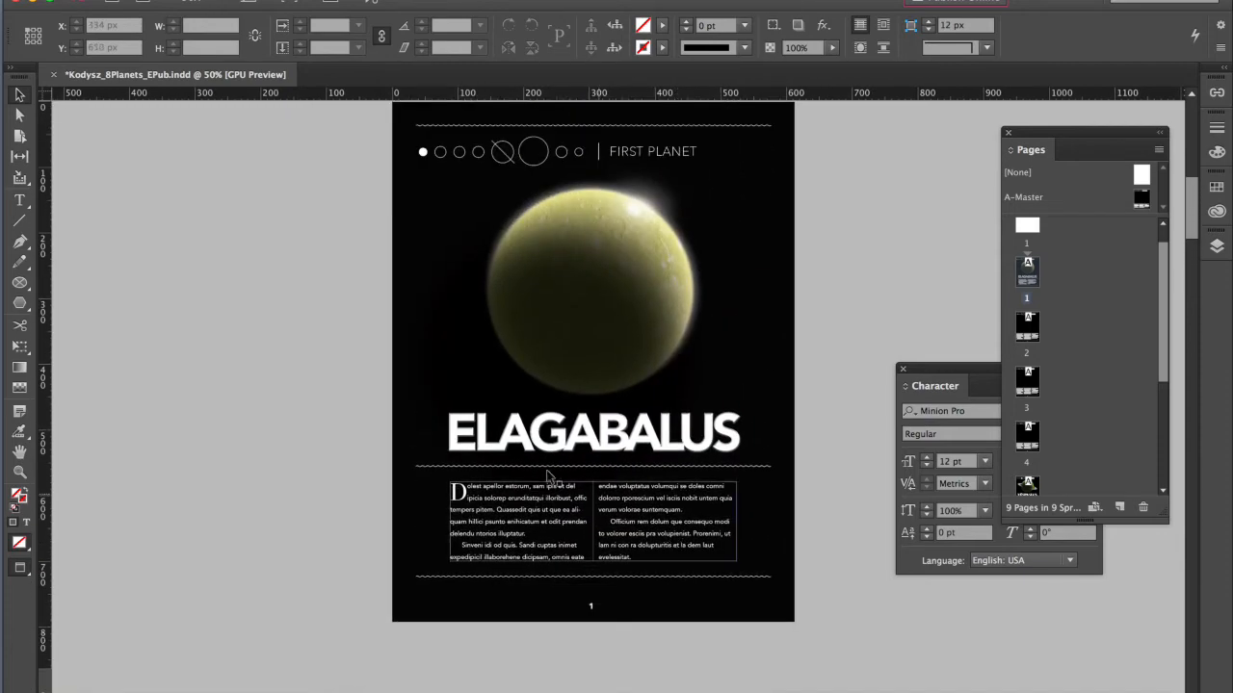
# Step: Set the drop cap "D" of the body text on page 1 in Arial Black and deselect the text frame
pyautogui.keyDown('ctrl'); pyautogui.click(564, 512); pyautogui.keyUp('ctrl')
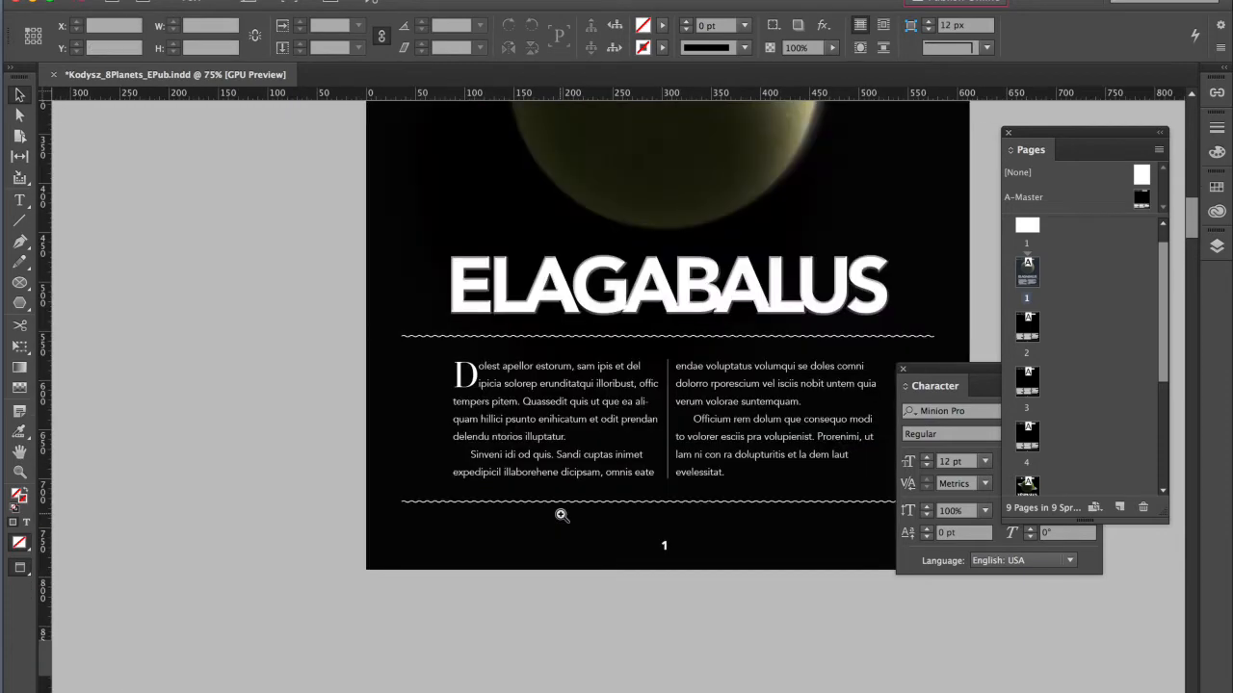
pyautogui.keyDown('ctrl'); pyautogui.click(571, 405); pyautogui.keyUp('ctrl')
pyautogui.moveTo(672, 395); pyautogui.dragTo(521, 501)
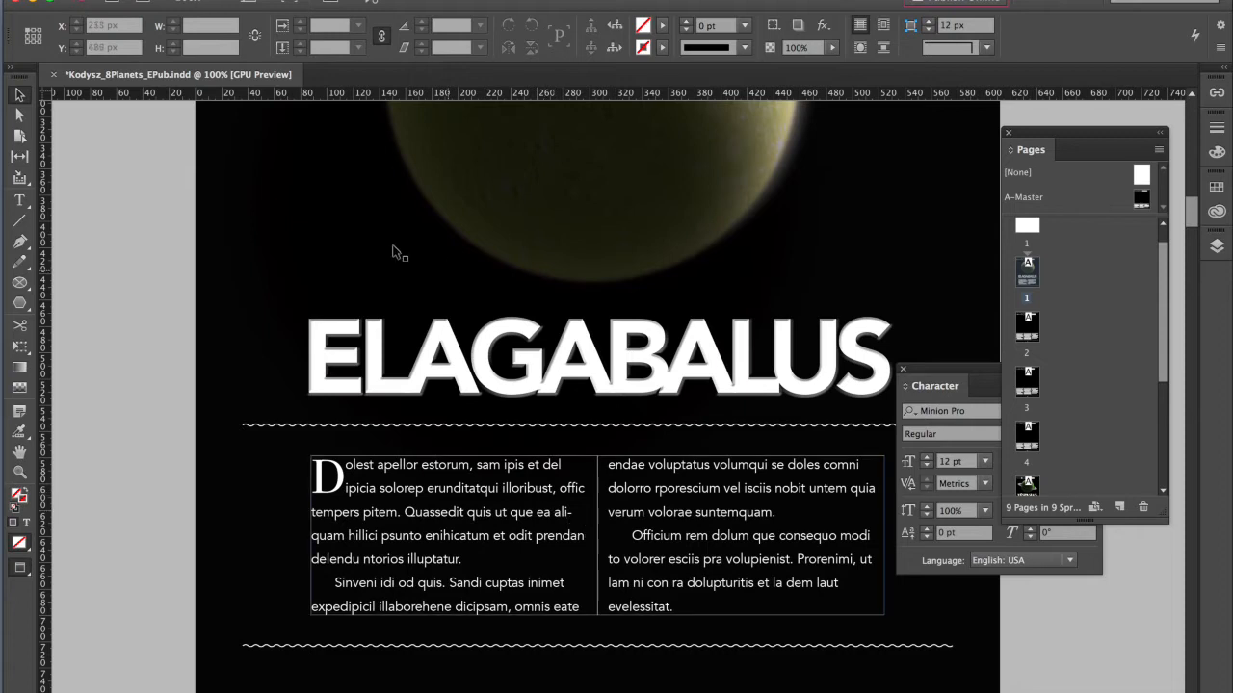
pyautogui.click(20, 199)
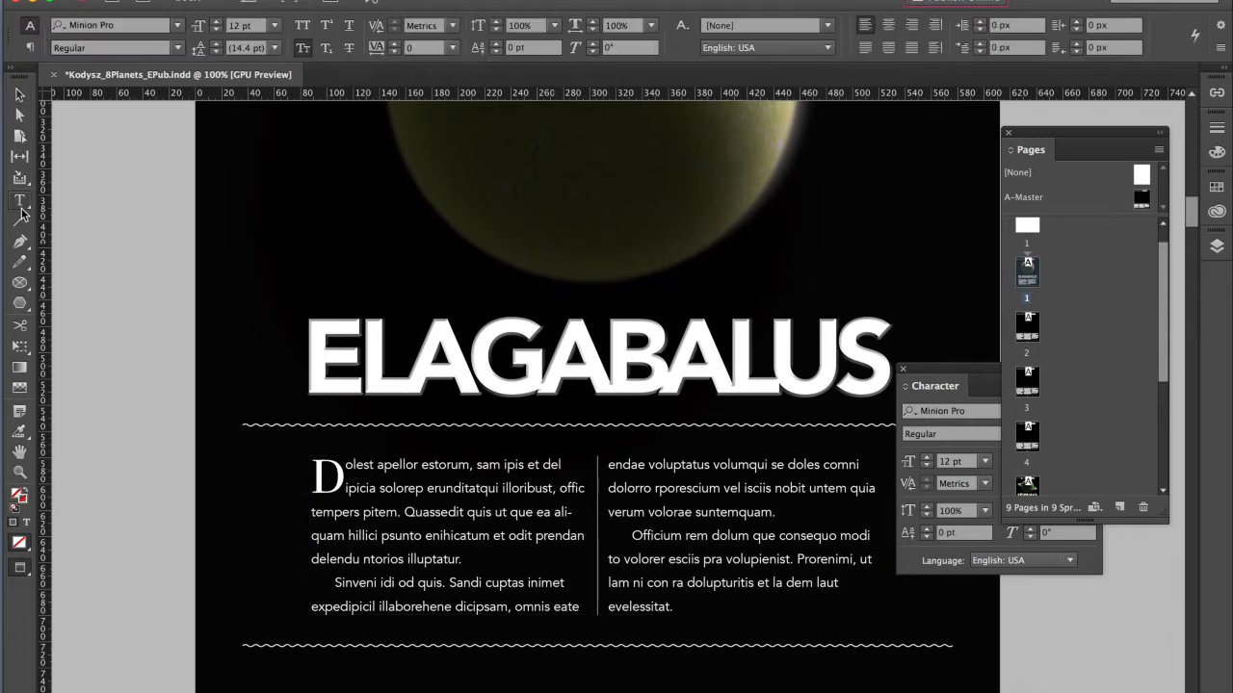
pyautogui.moveTo(313, 468); pyautogui.dragTo(328, 479)
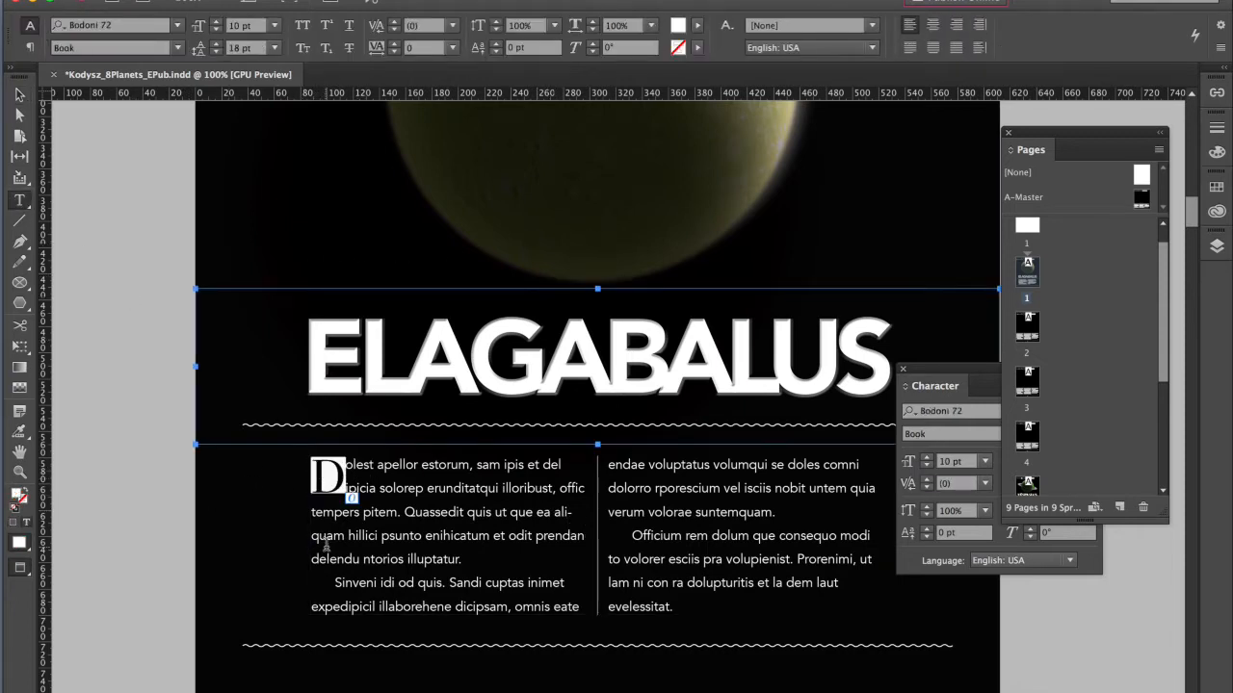
pyautogui.click(352, 492)
pyautogui.click(178, 26)
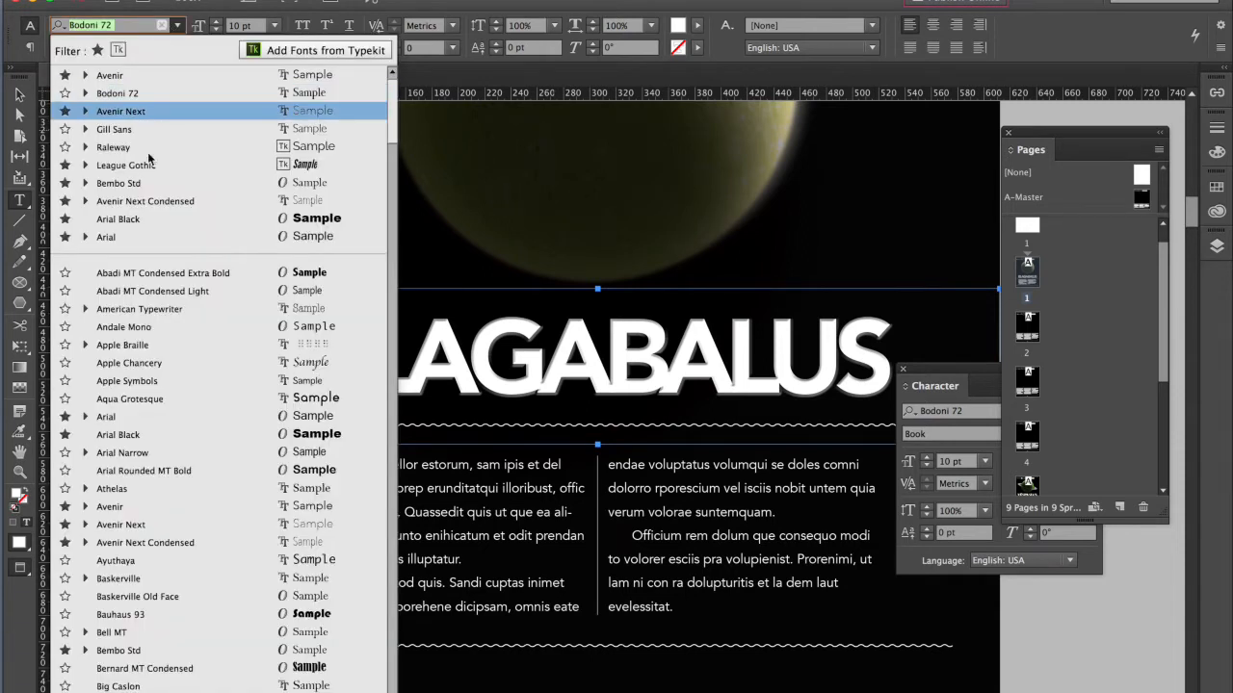
pyautogui.click(141, 222)
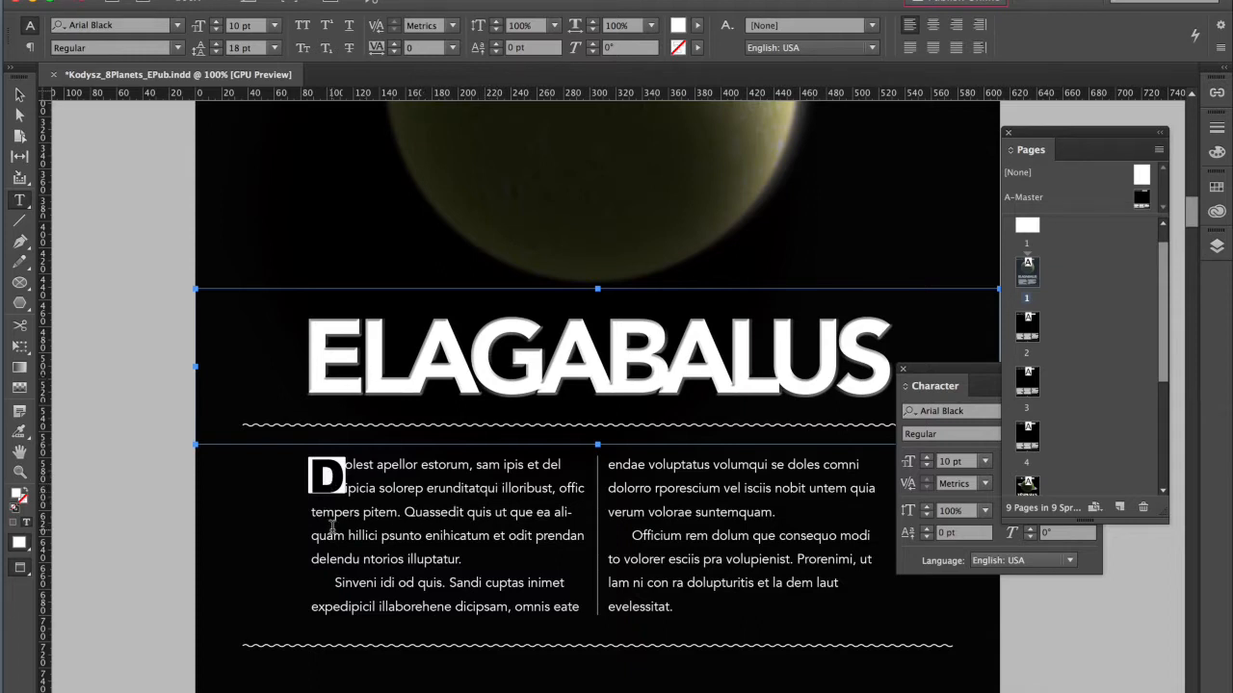
pyautogui.click(20, 94)
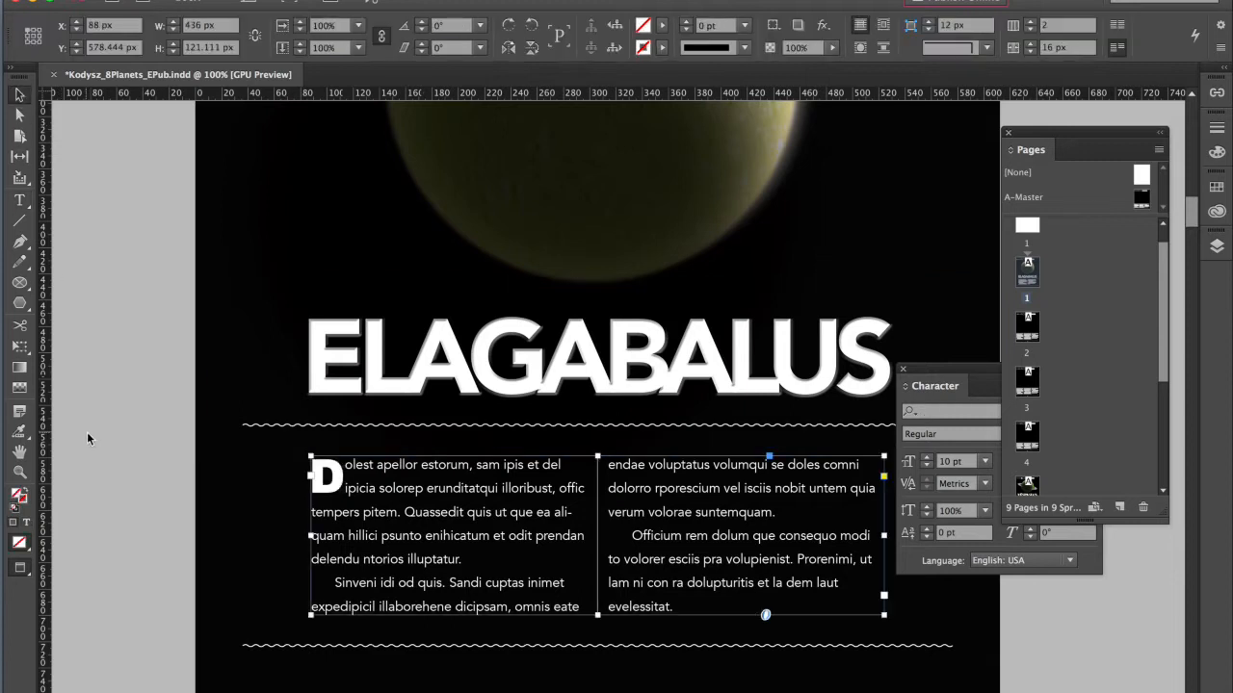
pyautogui.click(176, 418)
# Step: Examine the whole First Planet page and the area around its planet image
pyautogui.press('super+minus')
pyautogui.keyDown('alt'); pyautogui.keyDown('super'); pyautogui.click(726, 458); pyautogui.keyUp('super'); pyautogui.keyUp('alt')
pyautogui.moveTo(723, 384); pyautogui.dragTo(710, 473)
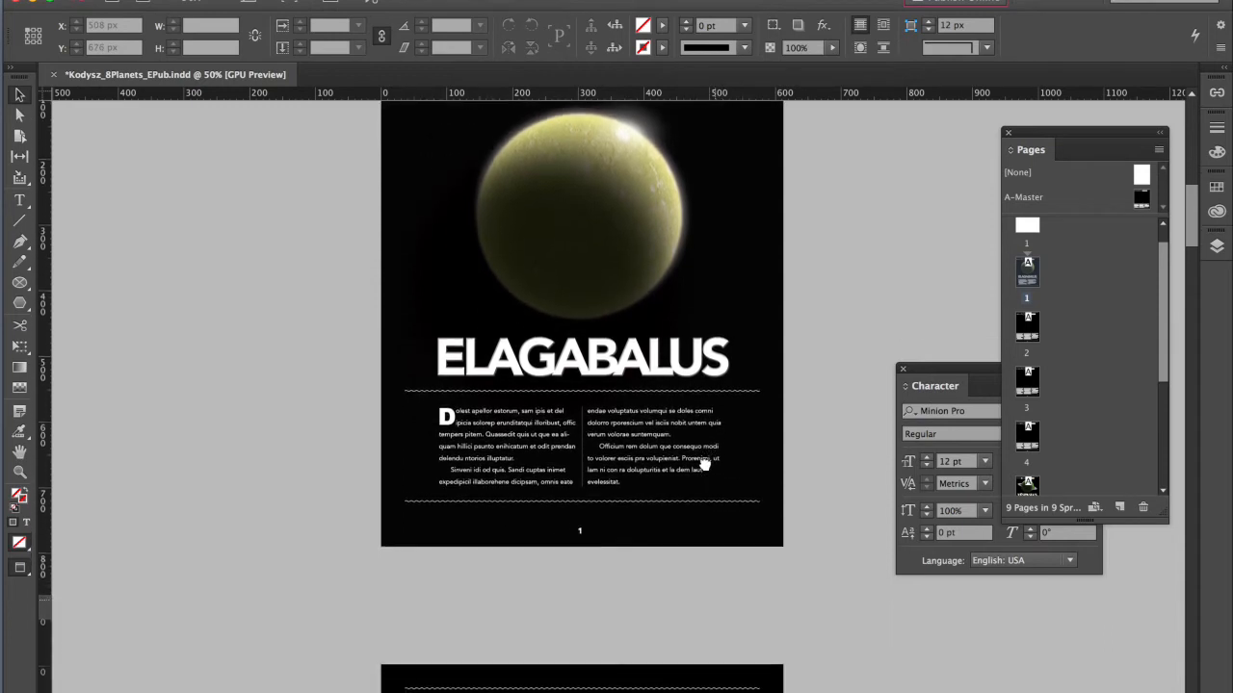
pyautogui.moveTo(710, 603); pyautogui.dragTo(702, 421)
pyautogui.moveTo(692, 324); pyautogui.dragTo(689, 605)
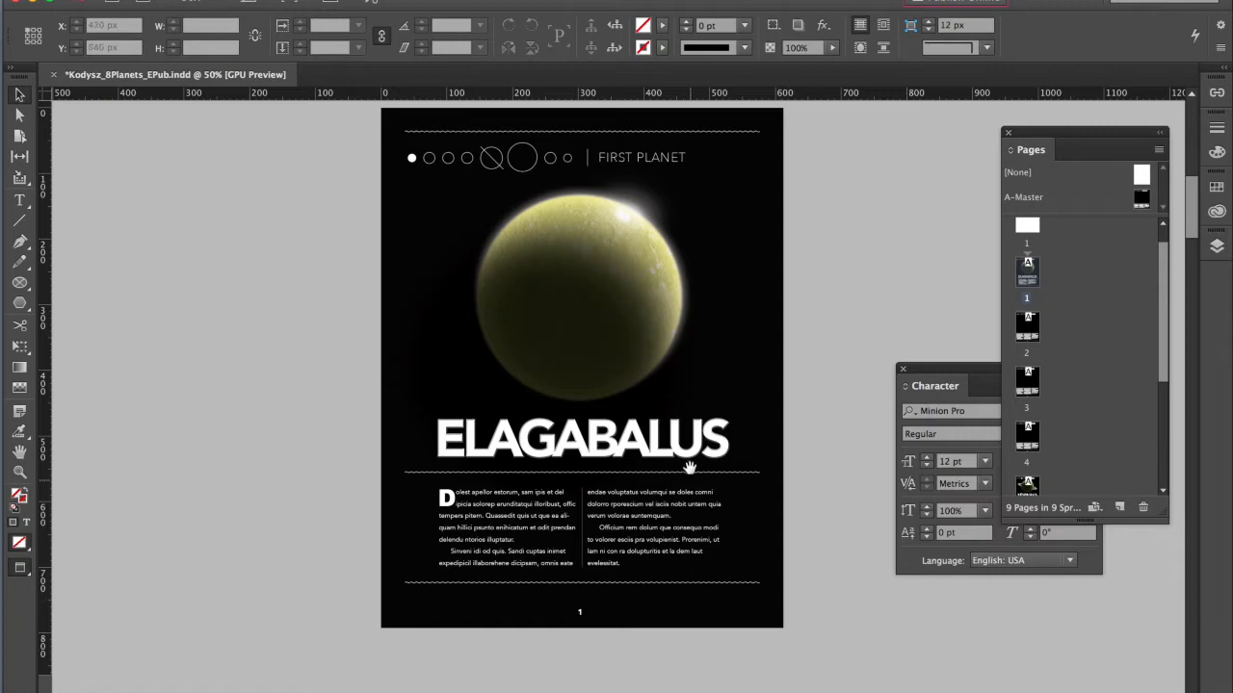
pyautogui.moveTo(687, 471); pyautogui.dragTo(689, 534)
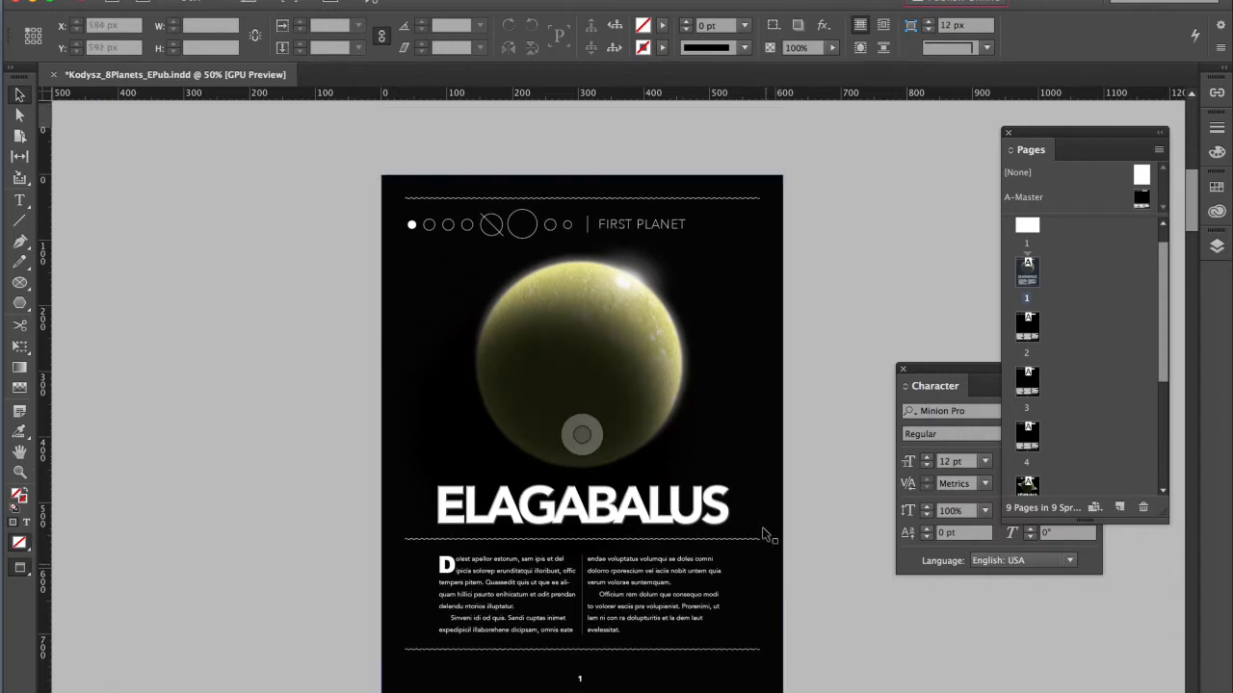
pyautogui.click(737, 396)
pyautogui.moveTo(482, 362); pyautogui.dragTo(790, 438)
pyautogui.moveTo(778, 554); pyautogui.dragTo(808, 481)
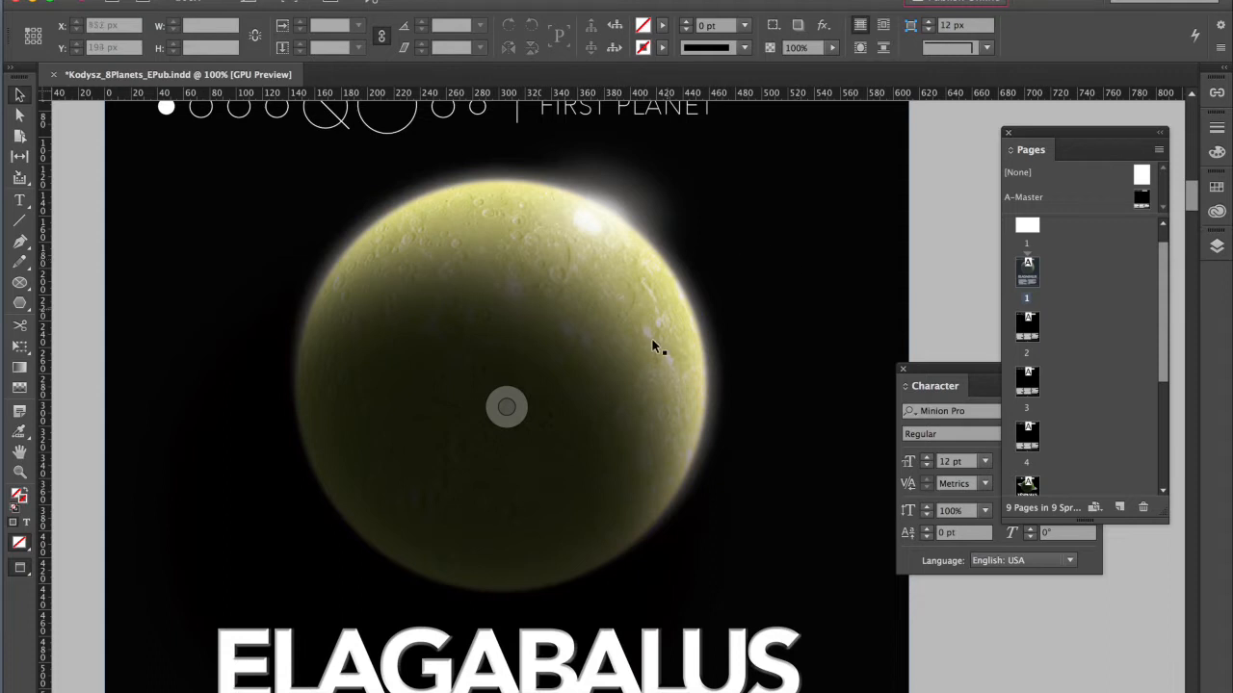
# Step: Copy the last body paragraph, starting "Officium rem dolum", into a new small text frame beside the planet's upper right edge
pyautogui.press('super+shift+a')
pyautogui.press('t')
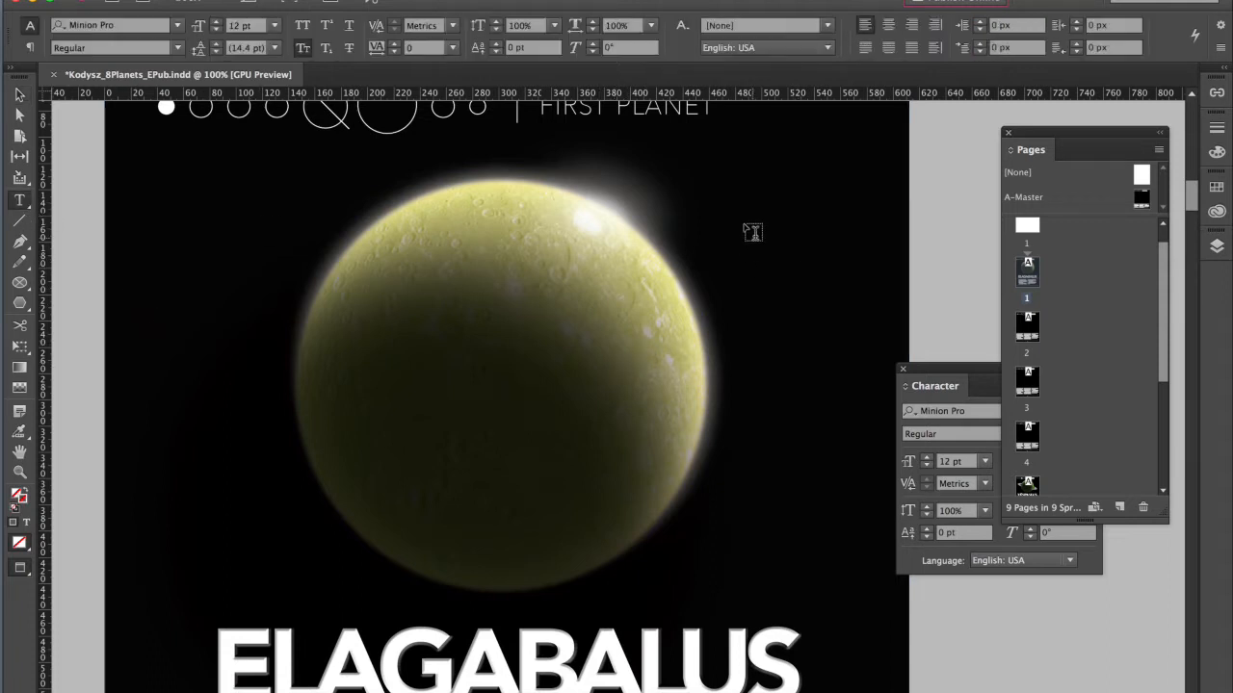
pyautogui.scroll(-6, 713, 440)
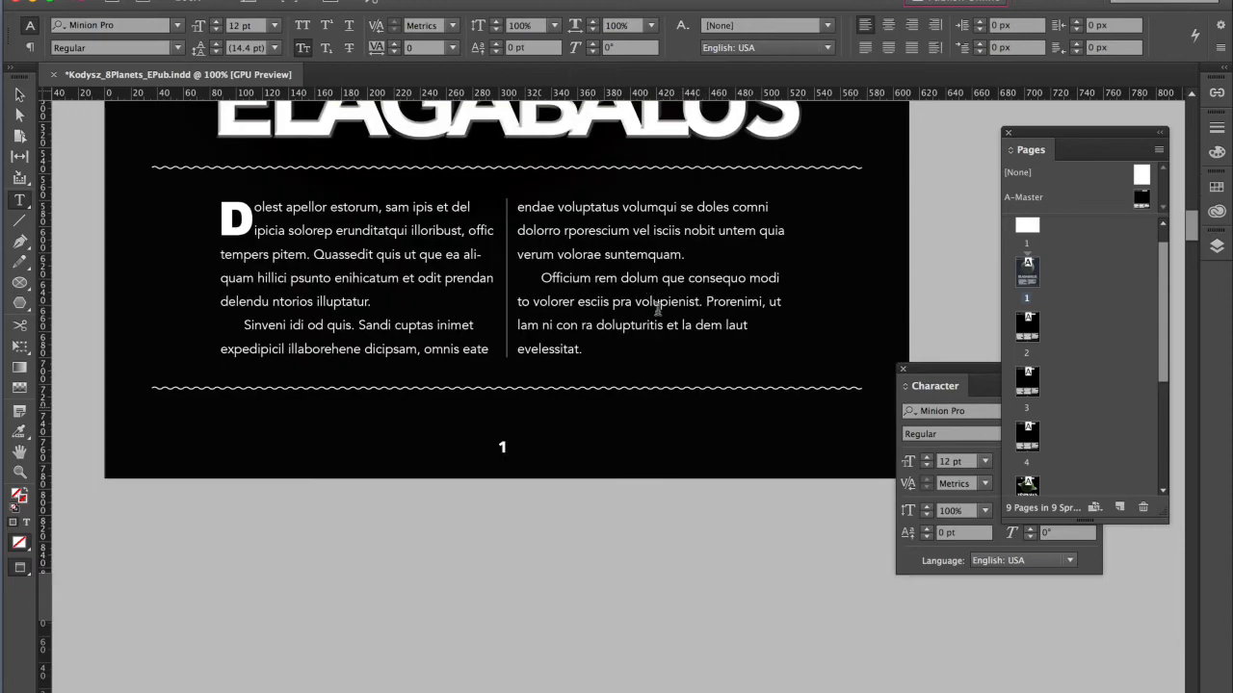
pyautogui.click(583, 349)
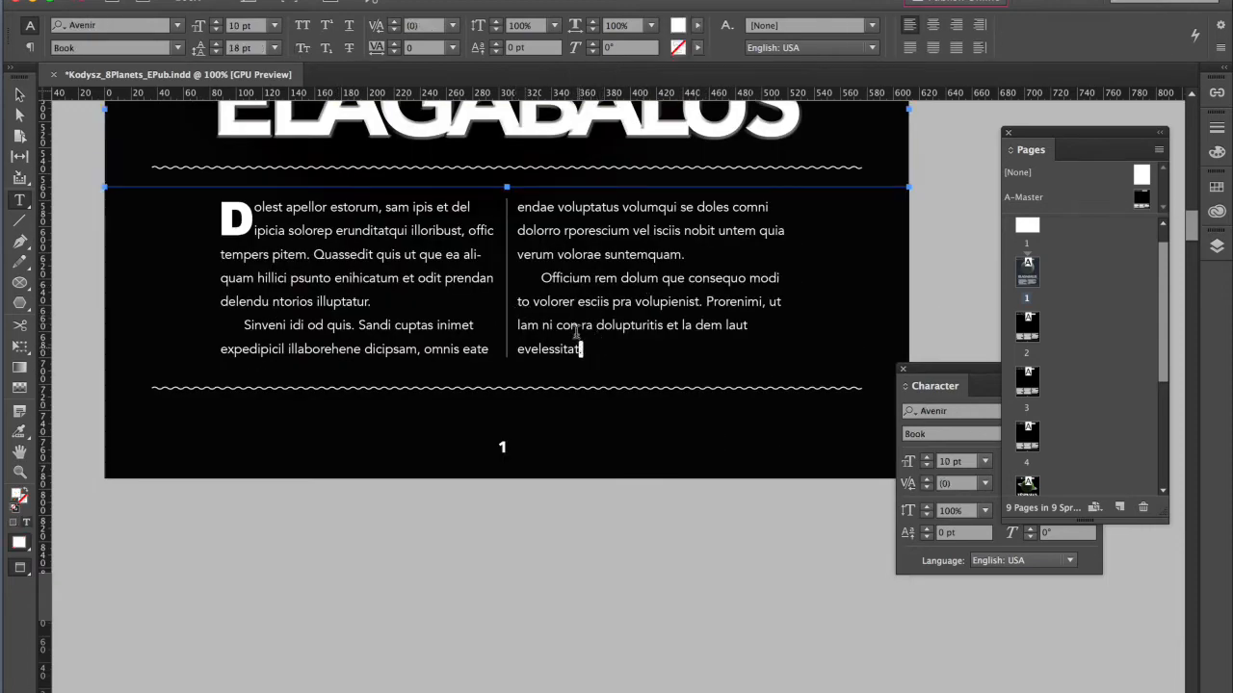
pyautogui.moveTo(582, 348); pyautogui.dragTo(541, 278)
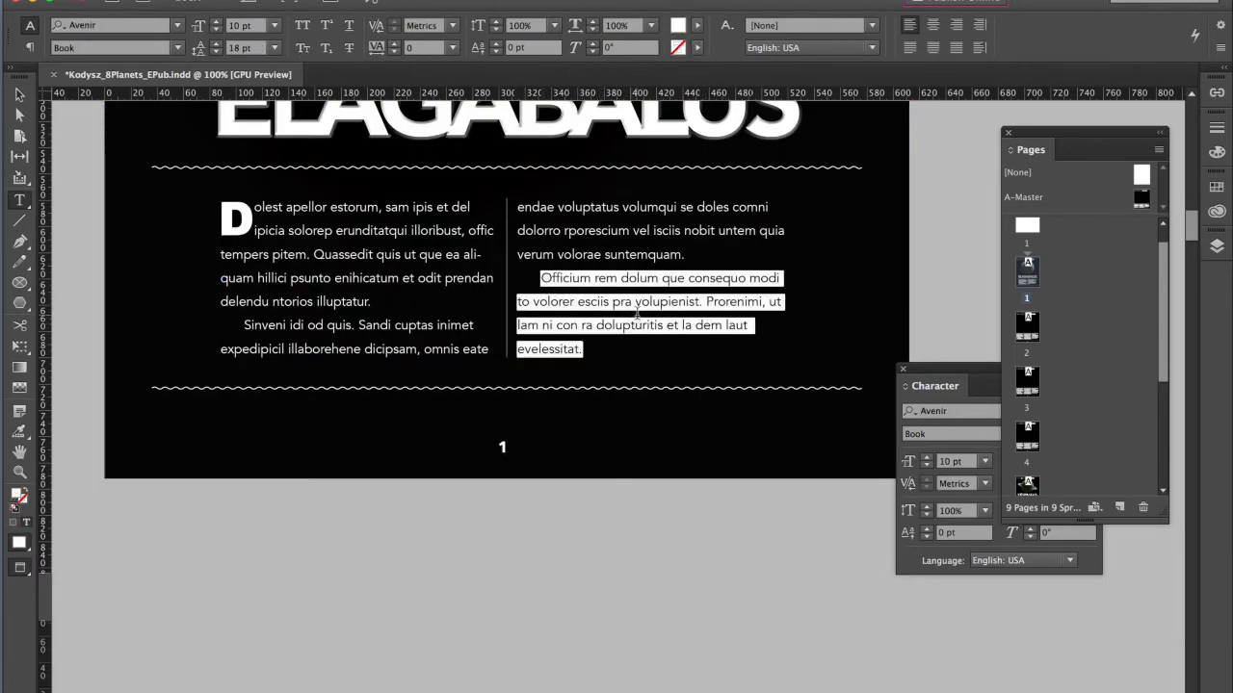
pyautogui.scroll(3, 634, 312)
pyautogui.scroll(5, 634, 312)
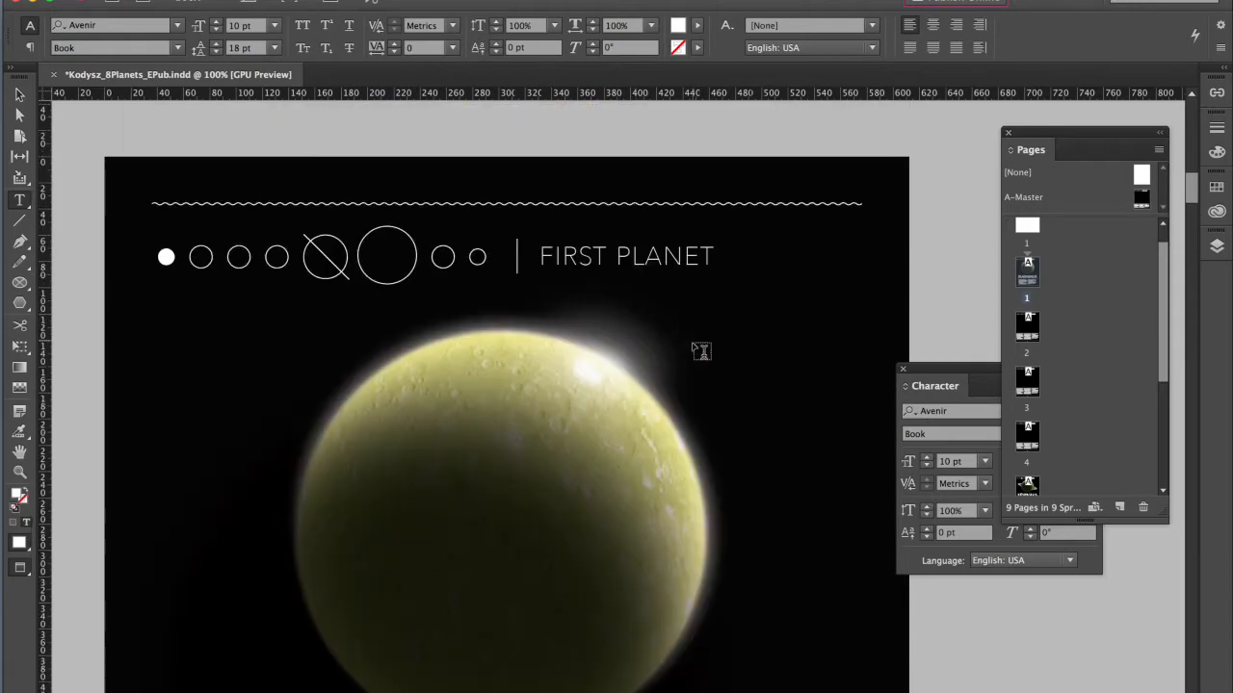
pyautogui.scroll(-7, 706, 349)
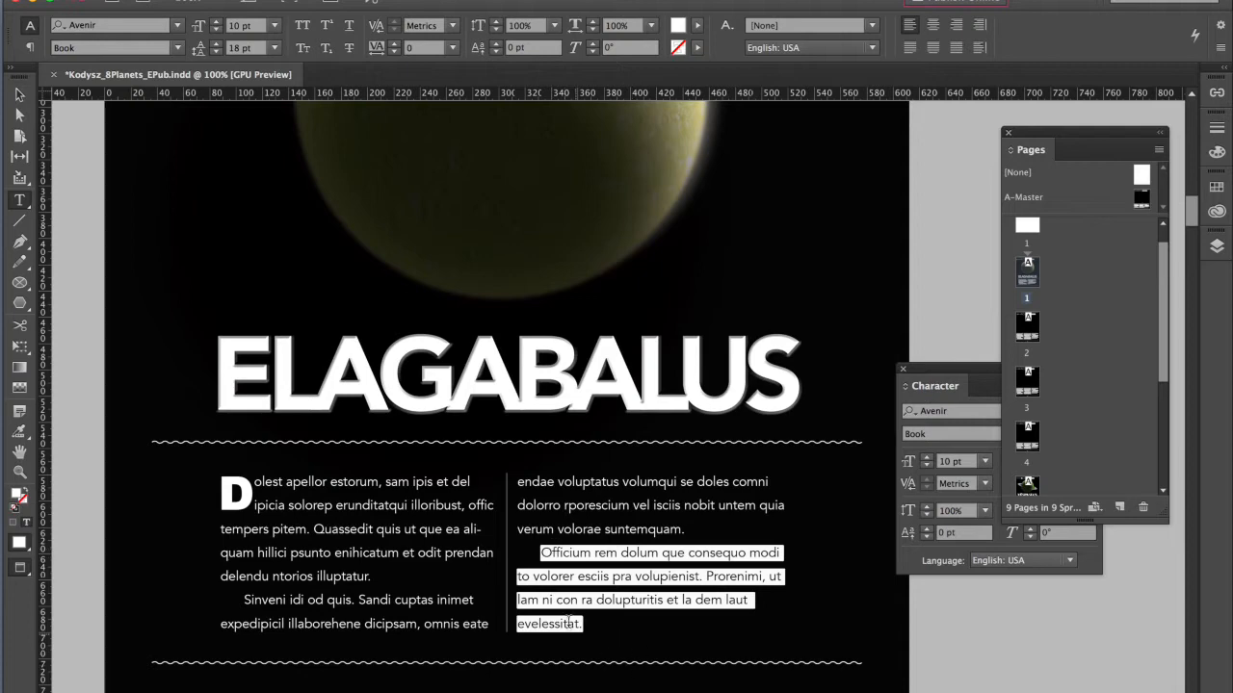
pyautogui.scroll(5, 574, 561)
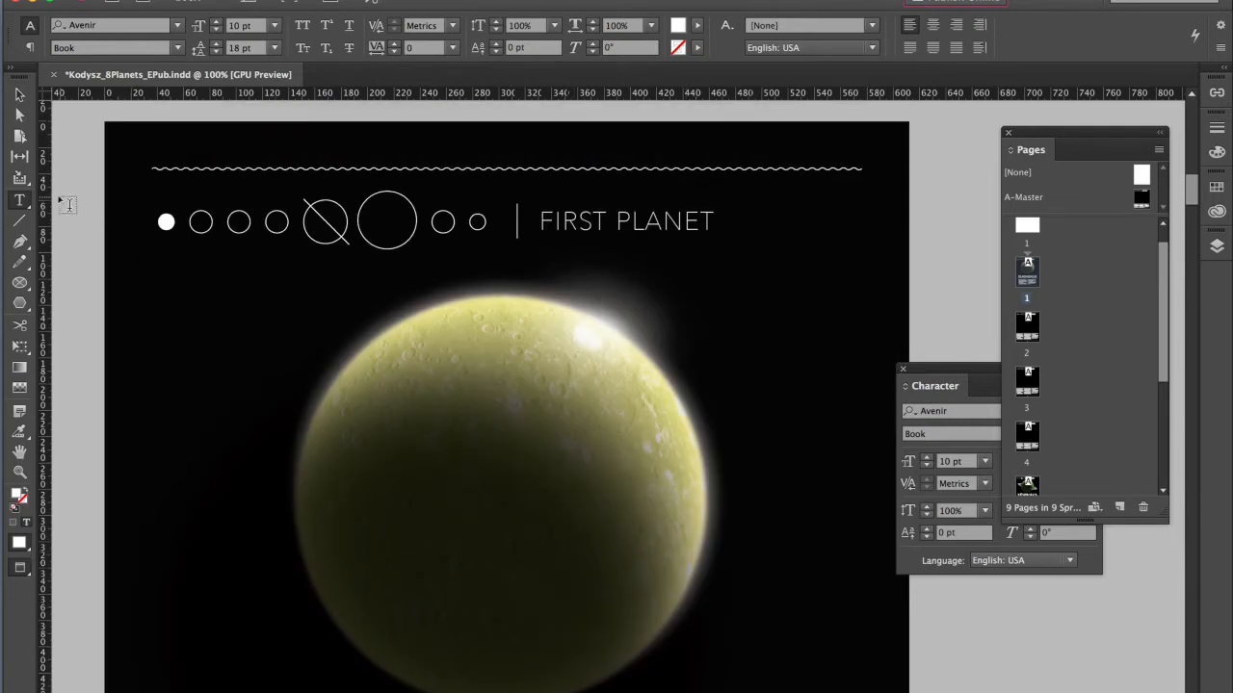
pyautogui.moveTo(691, 315); pyautogui.dragTo(836, 391)
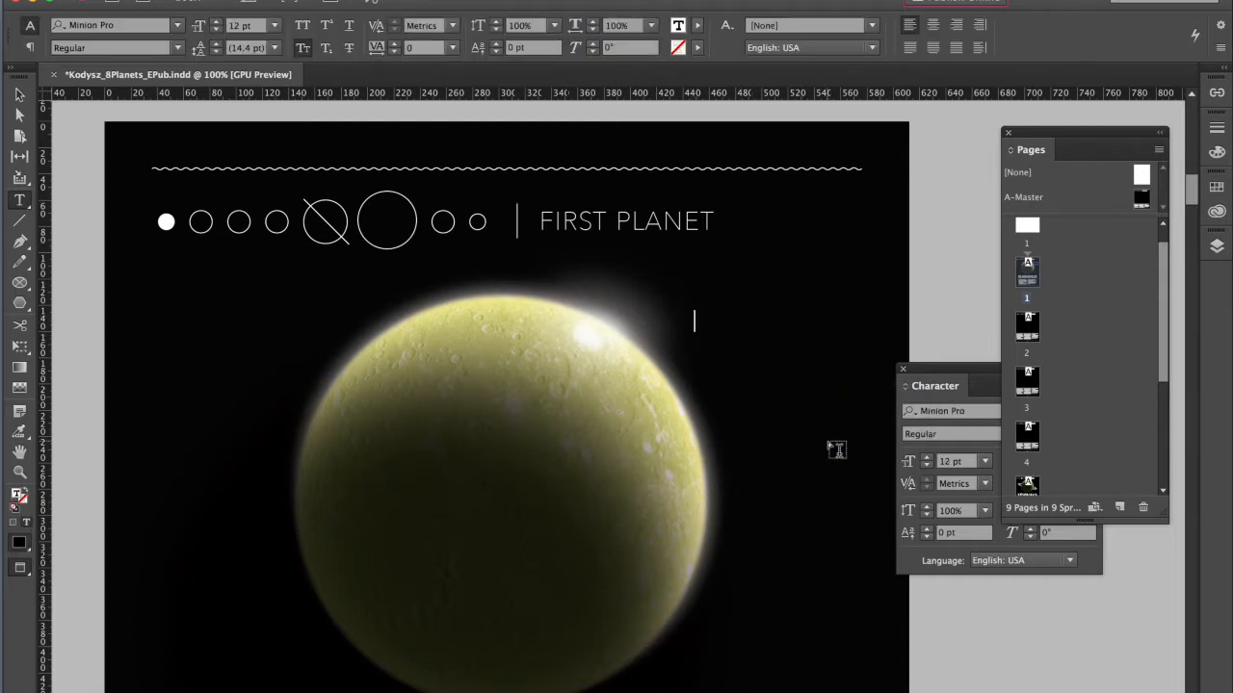
pyautogui.press('super+v')
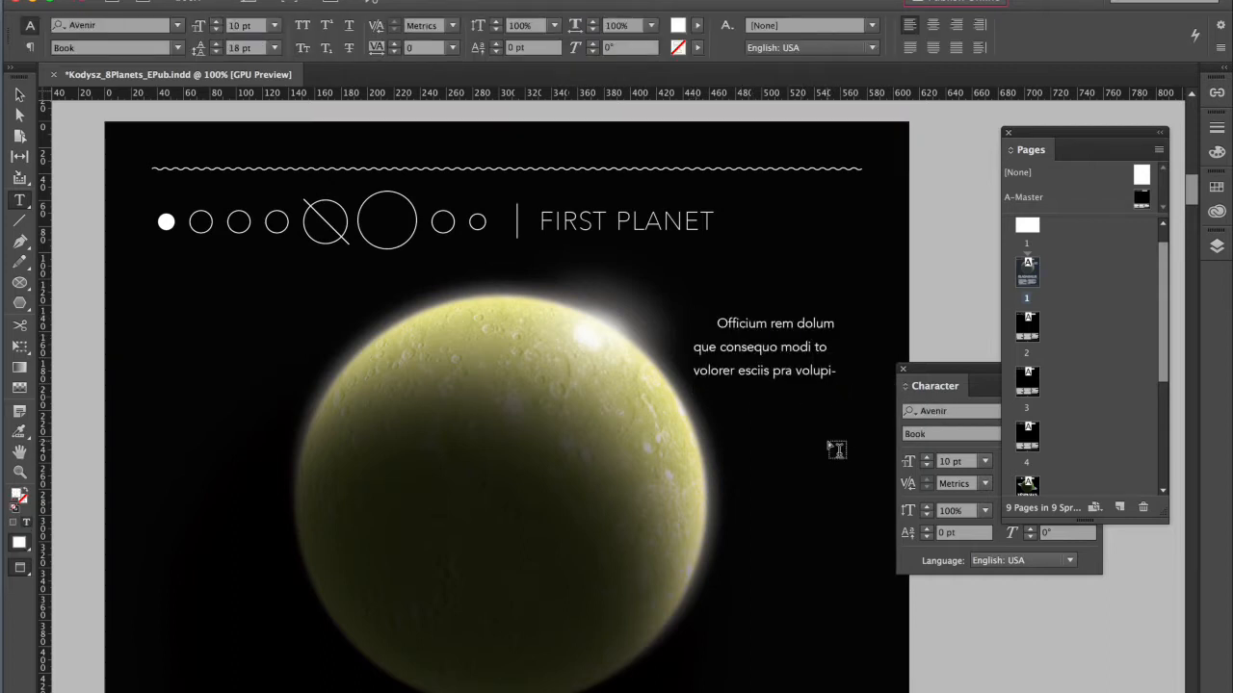
# Step: Set the font size of all the text in the new frame beside the planet to 8 pt
pyautogui.press('super+a')
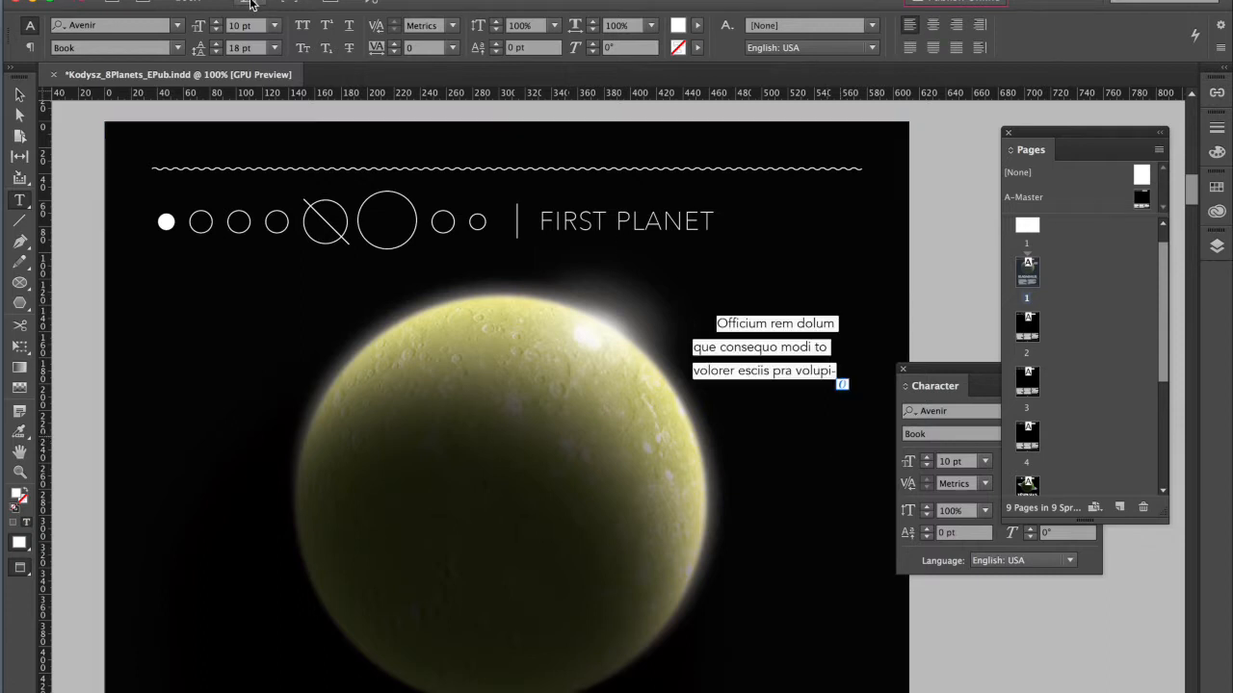
pyautogui.click(274, 26)
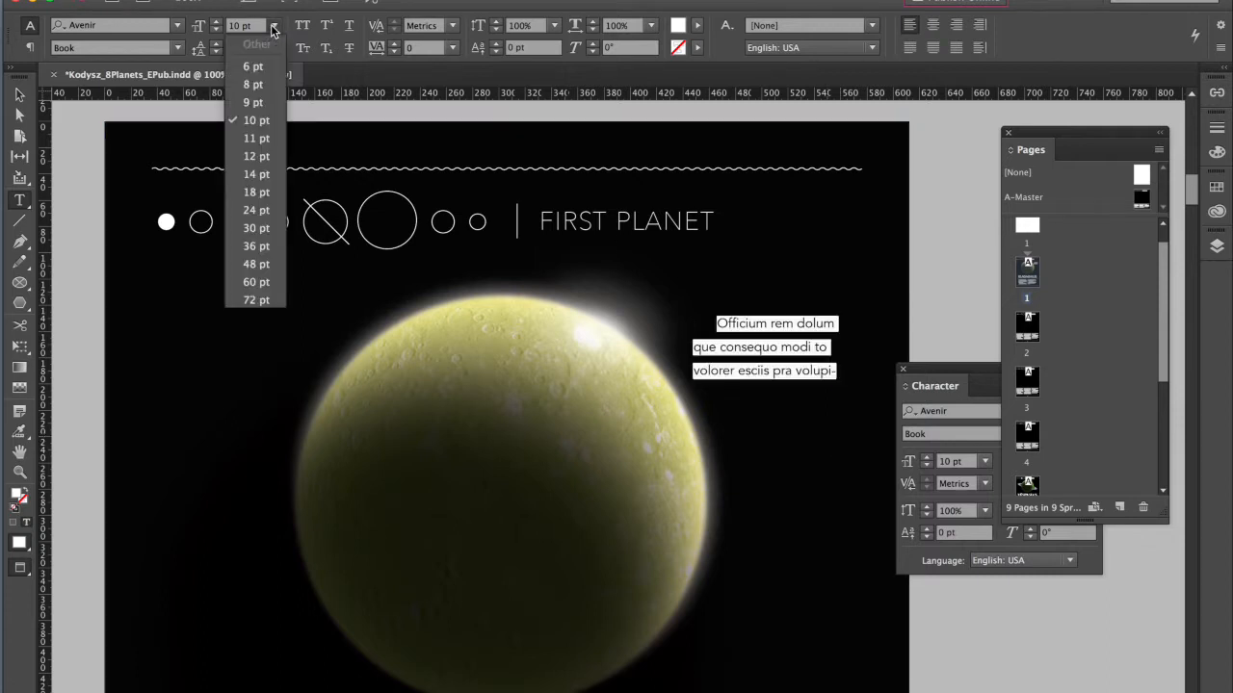
pyautogui.click(255, 102)
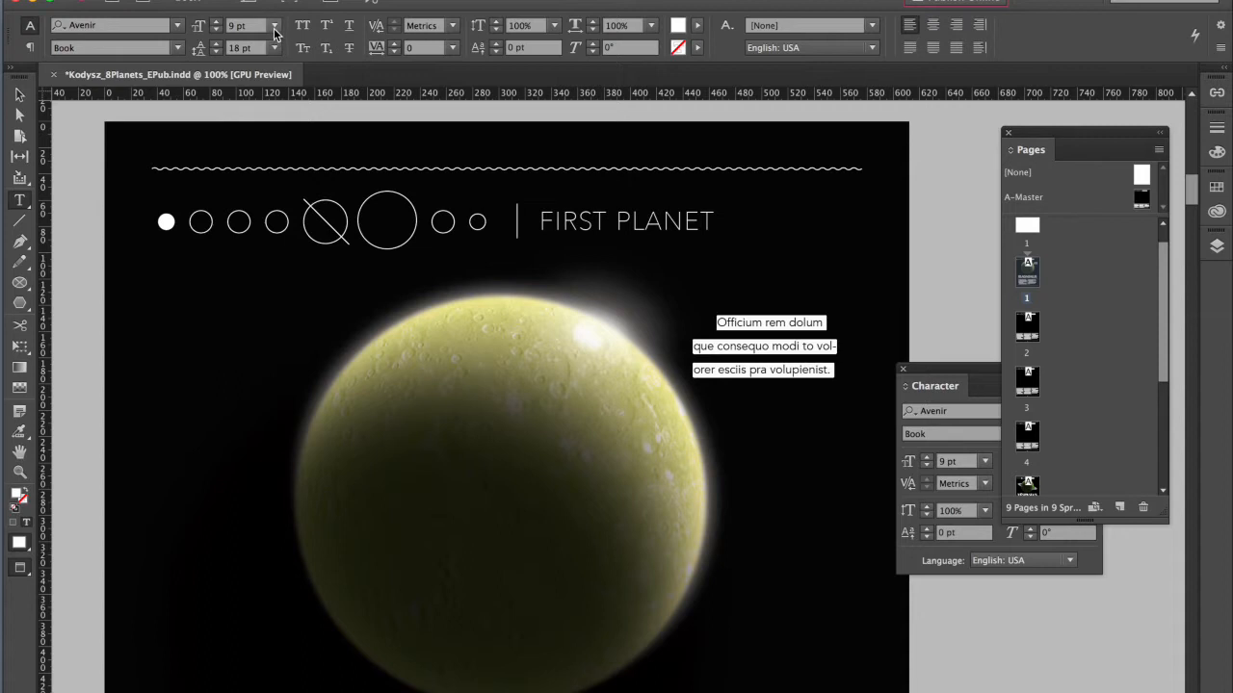
pyautogui.click(273, 25)
pyautogui.click(252, 84)
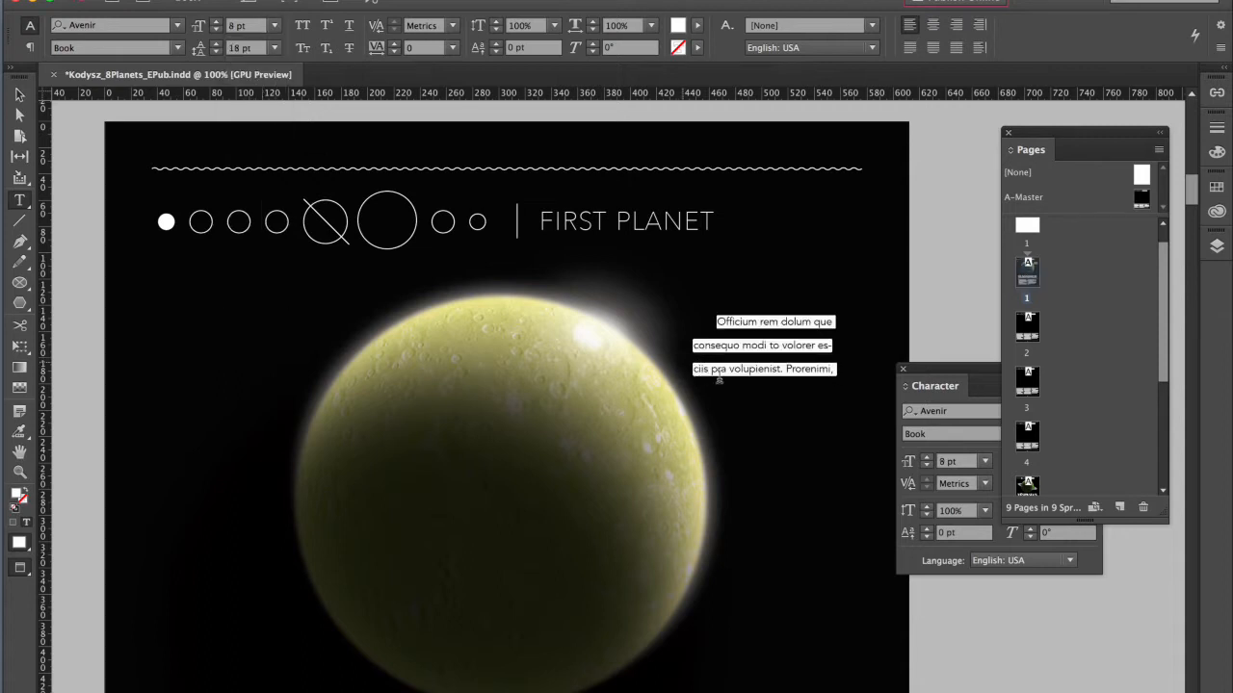
pyautogui.moveTo(925, 359); pyautogui.dragTo(934, 335)
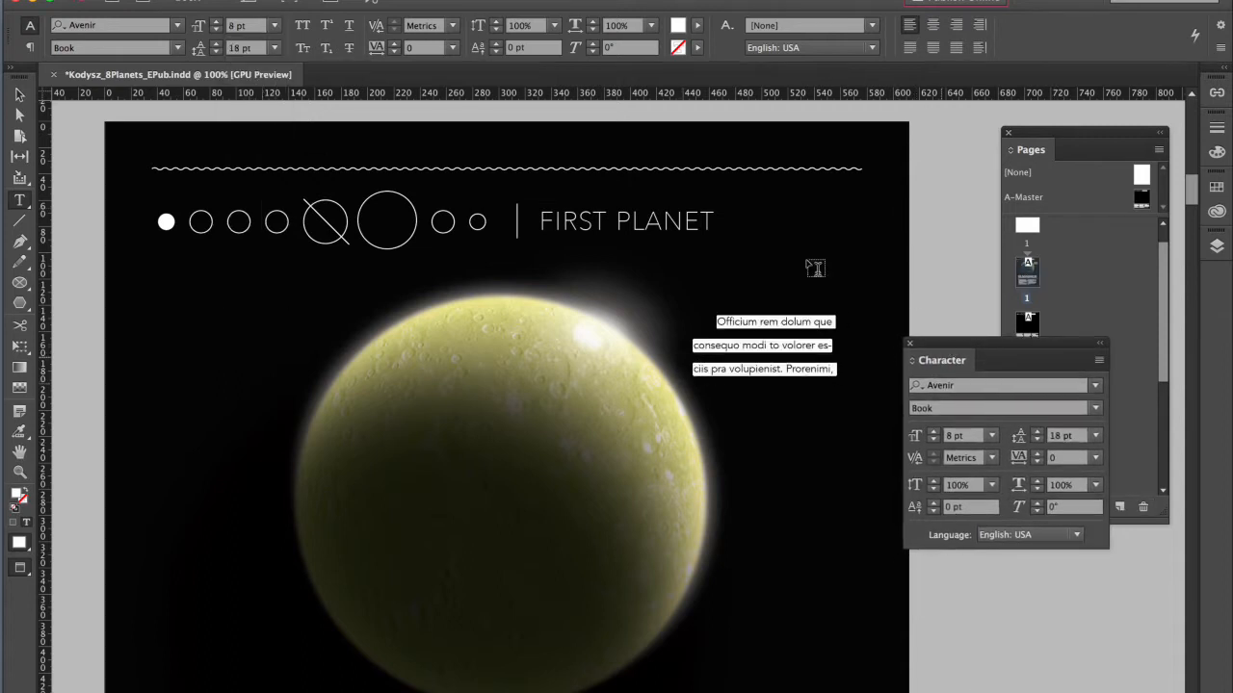
# Step: Set the first-line indent of the selected caption paragraph beside the planet to 0 px
pyautogui.click(29, 48)
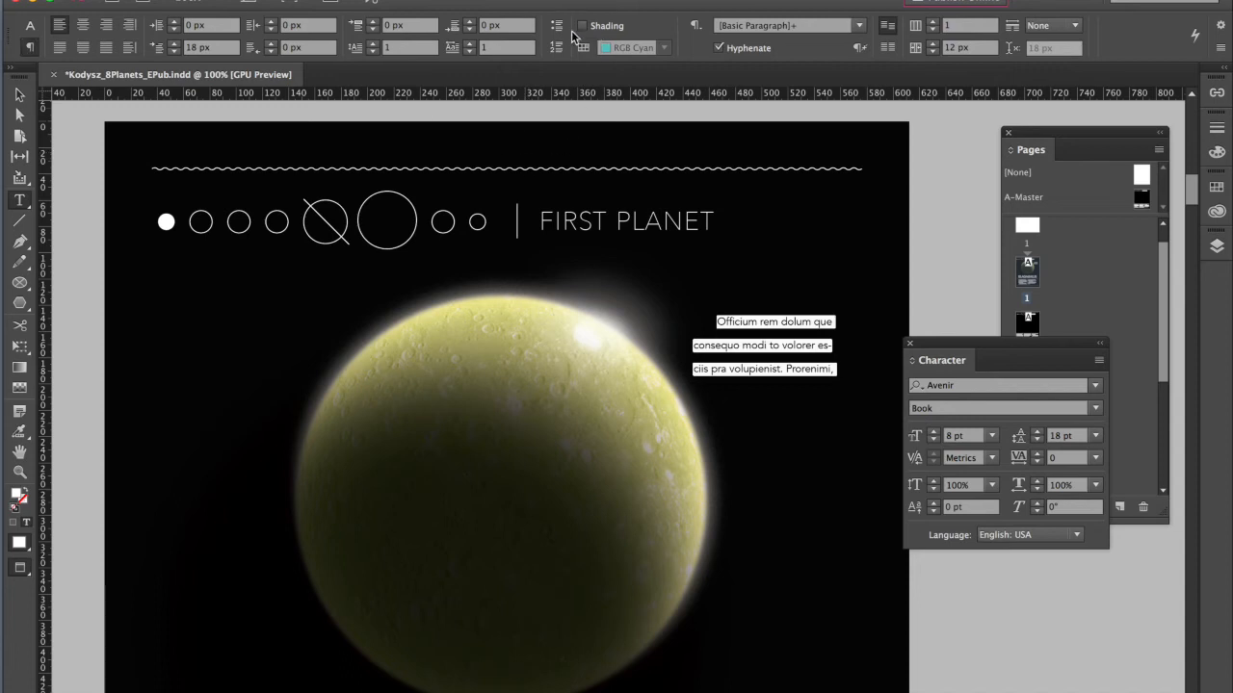
pyautogui.click(197, 48)
pyautogui.write('12')
pyautogui.press('Tab')
pyautogui.click(189, 50)
pyautogui.write('0')
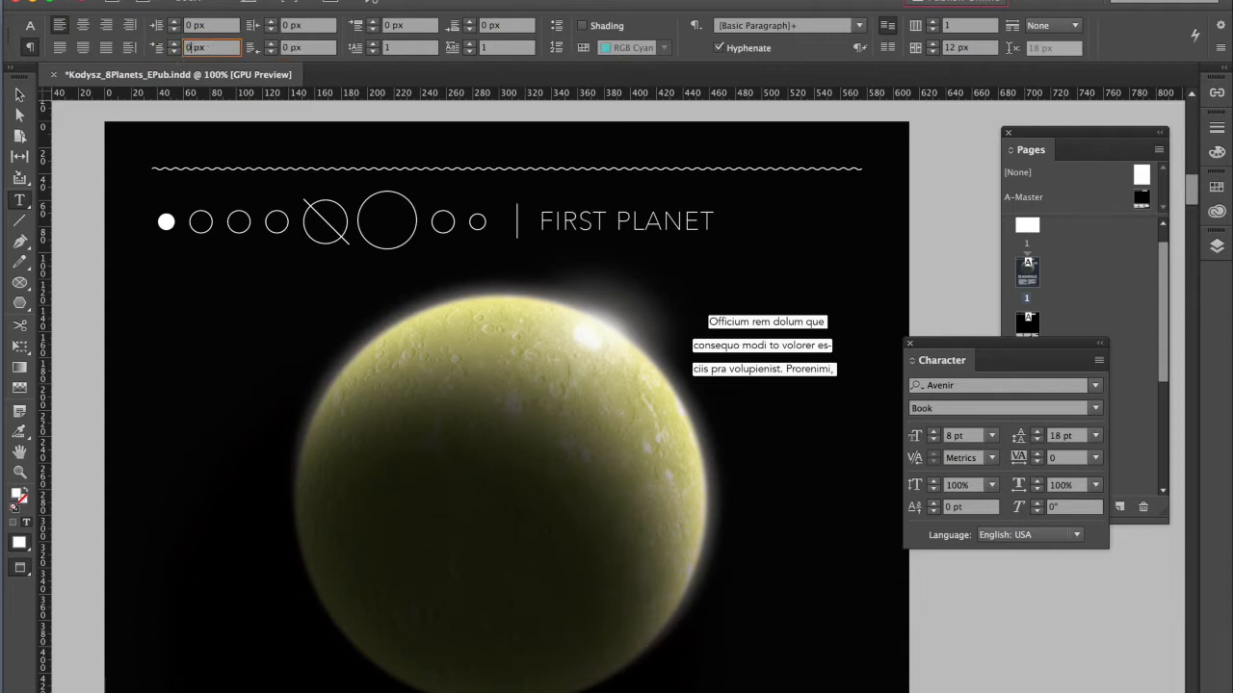
pyautogui.press('Return')
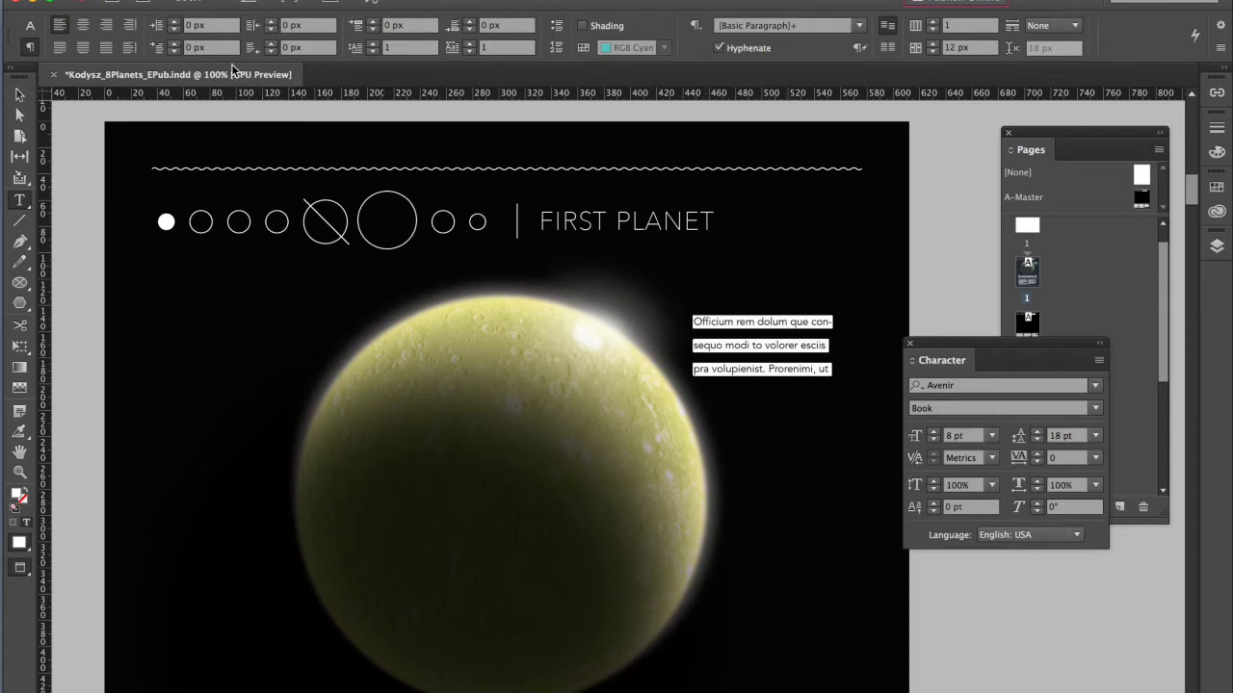
# Step: Tighten the caption text's leading, trying 9 pt and 10 pt before settling on 11 pt
pyautogui.click(29, 25)
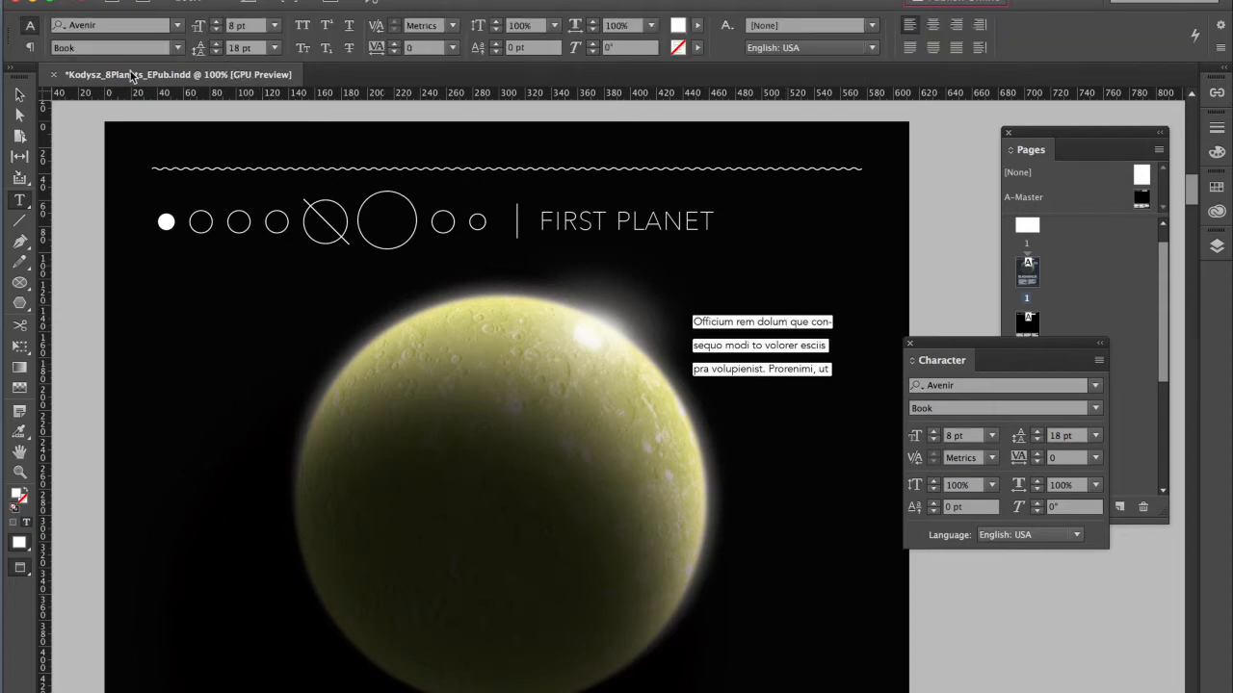
pyautogui.click(275, 47)
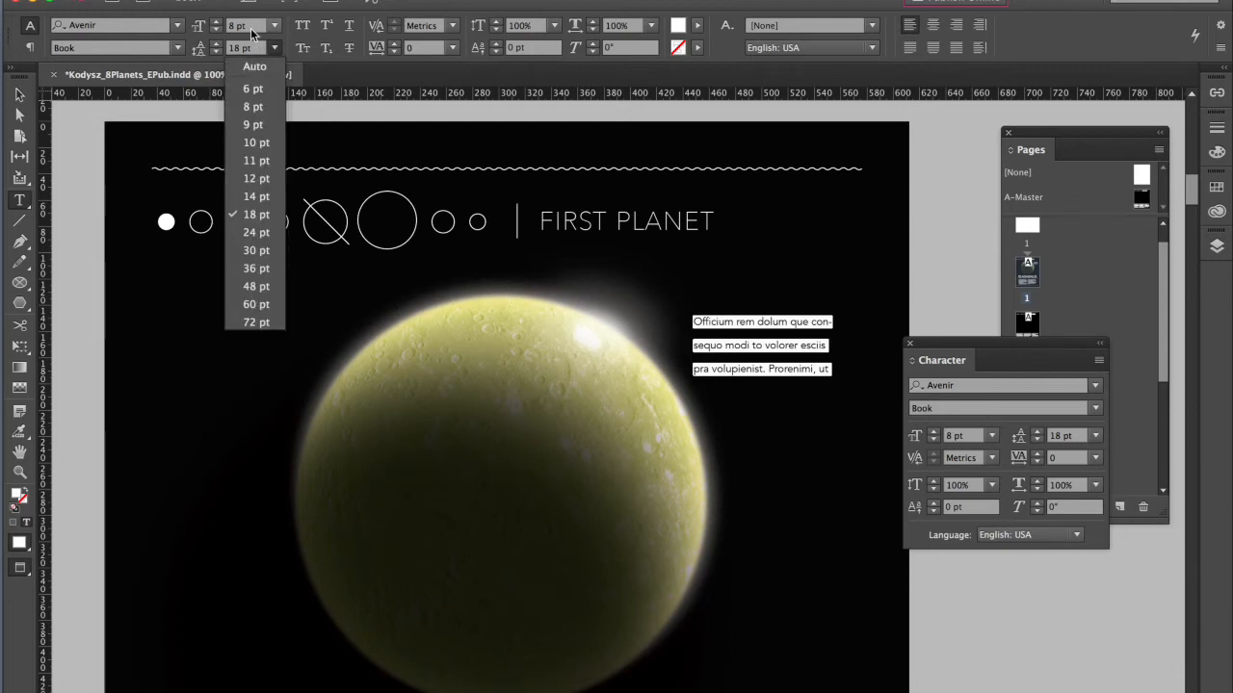
pyautogui.click(253, 124)
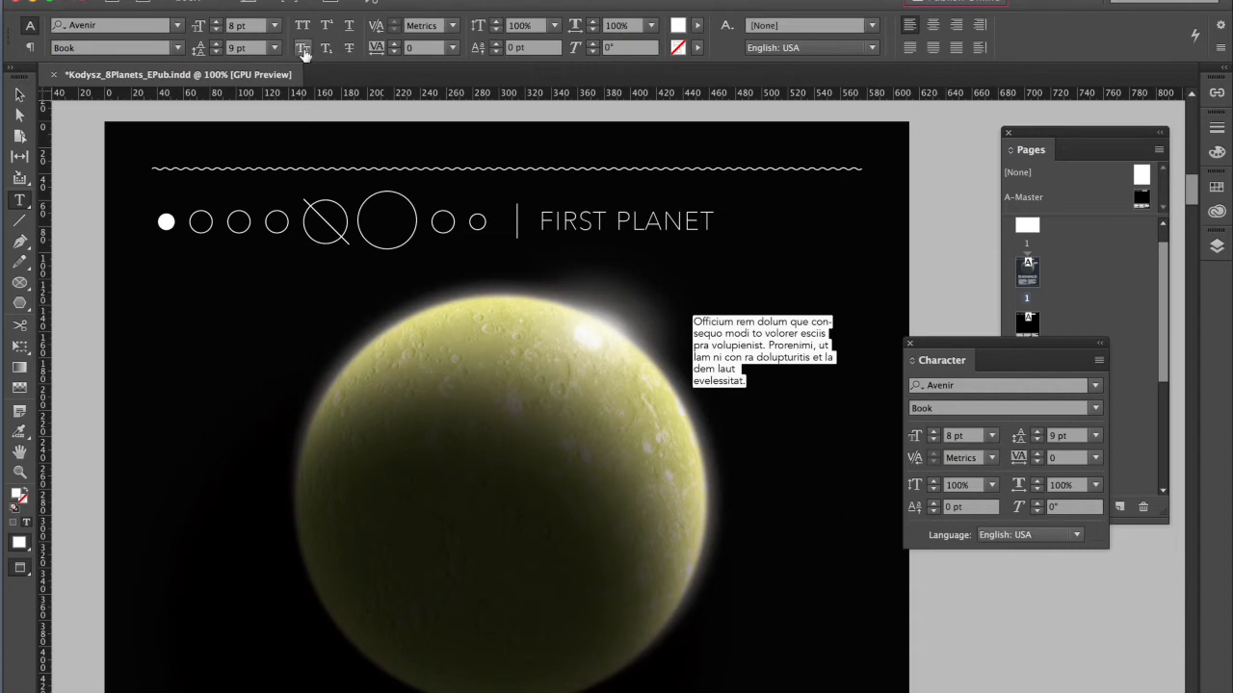
pyautogui.click(275, 47)
pyautogui.click(256, 143)
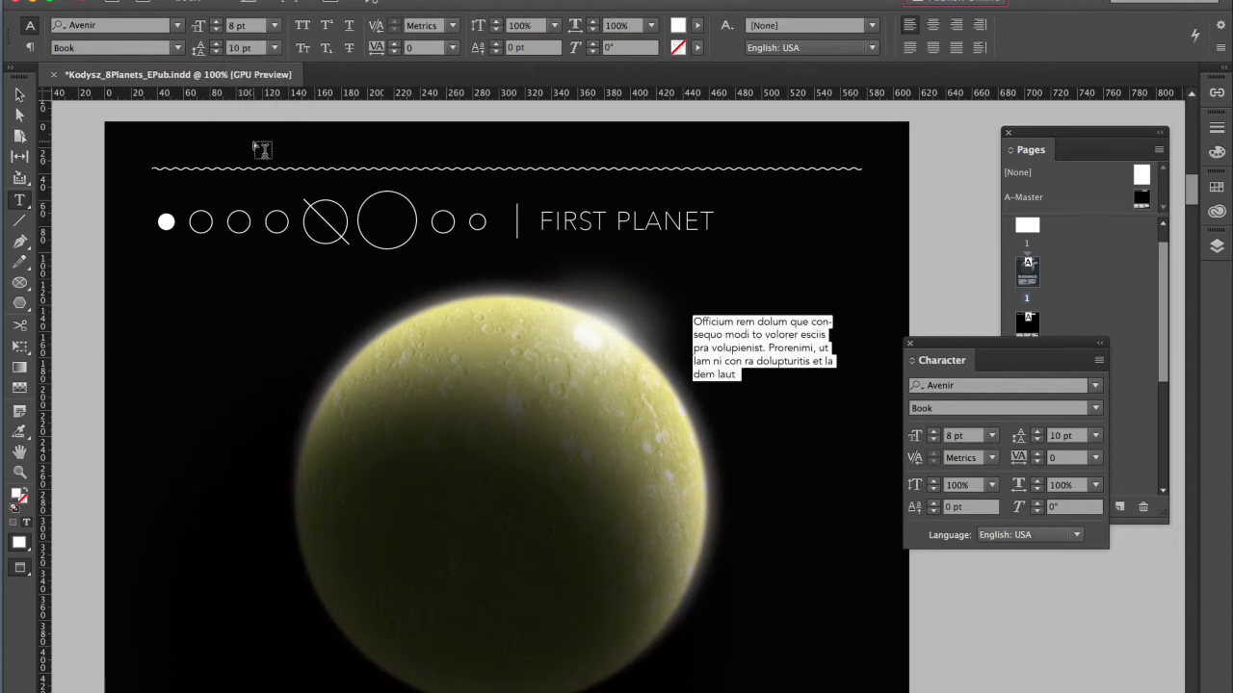
pyautogui.click(274, 47)
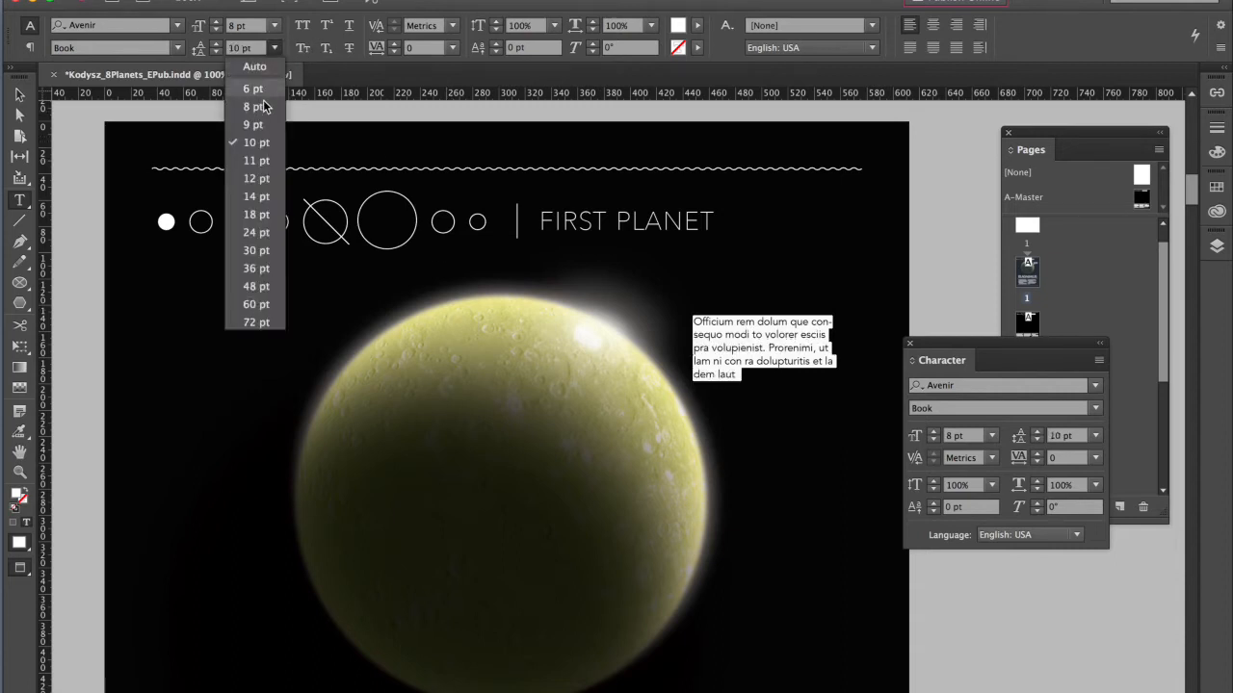
pyautogui.click(266, 173)
pyautogui.press('Escape')
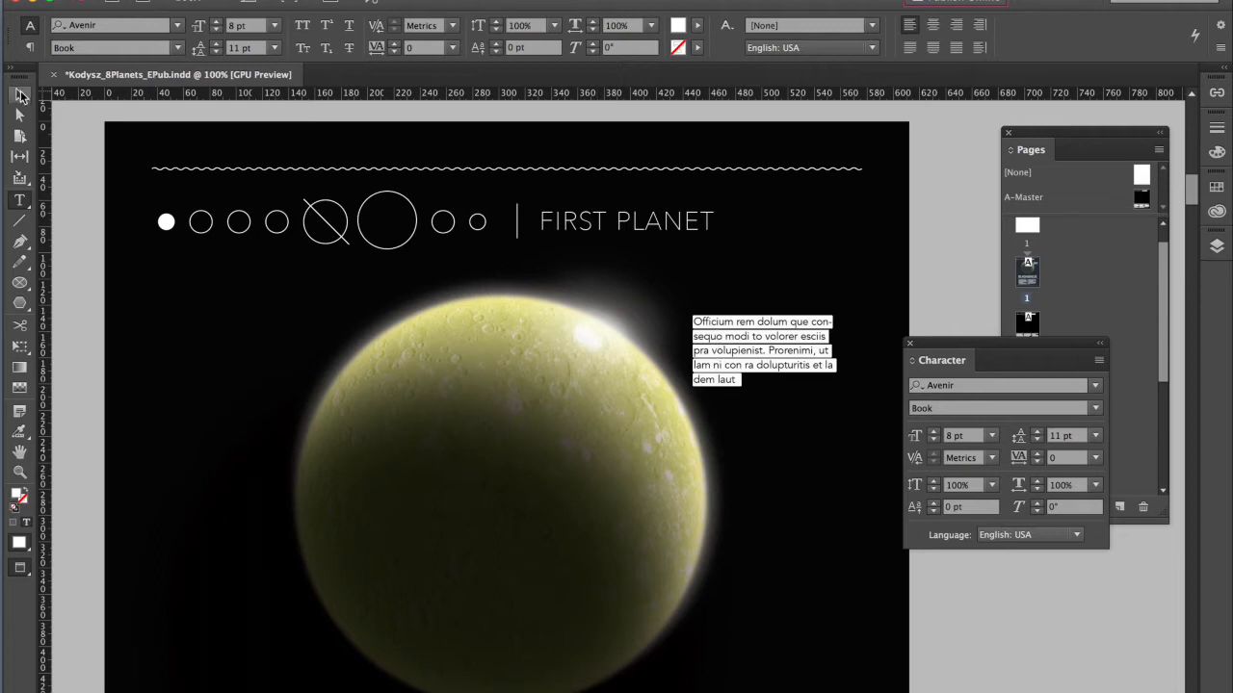
# Step: Widen the caption frame to 128 px and insert manual line breaks before "consequo" and "pra"
pyautogui.moveTo(838, 350); pyautogui.dragTo(861, 352)
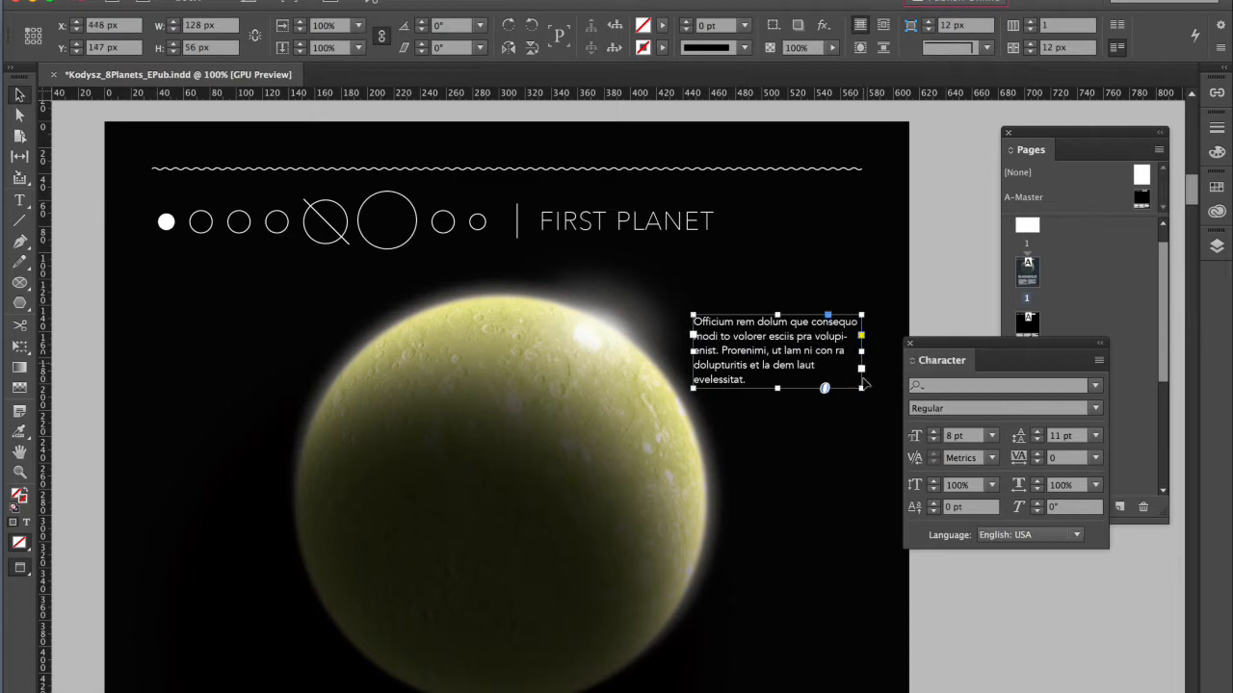
pyautogui.doubleClick(816, 327)
pyautogui.press('Return')
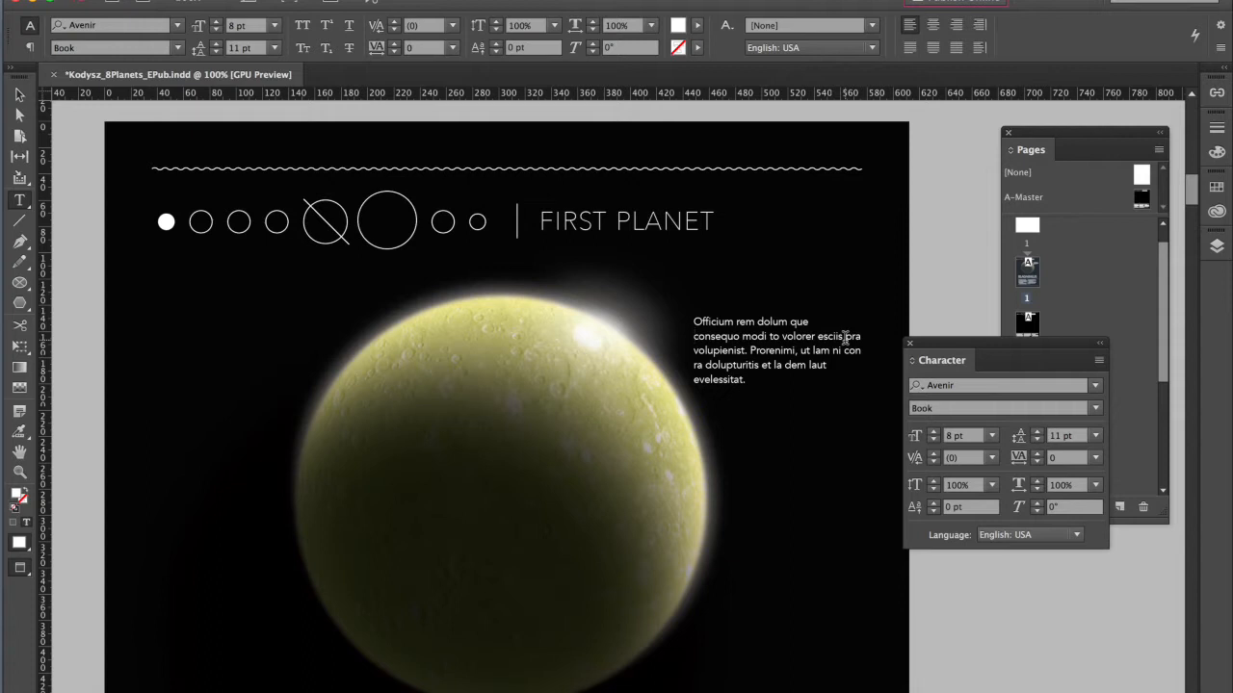
pyautogui.press('Return')
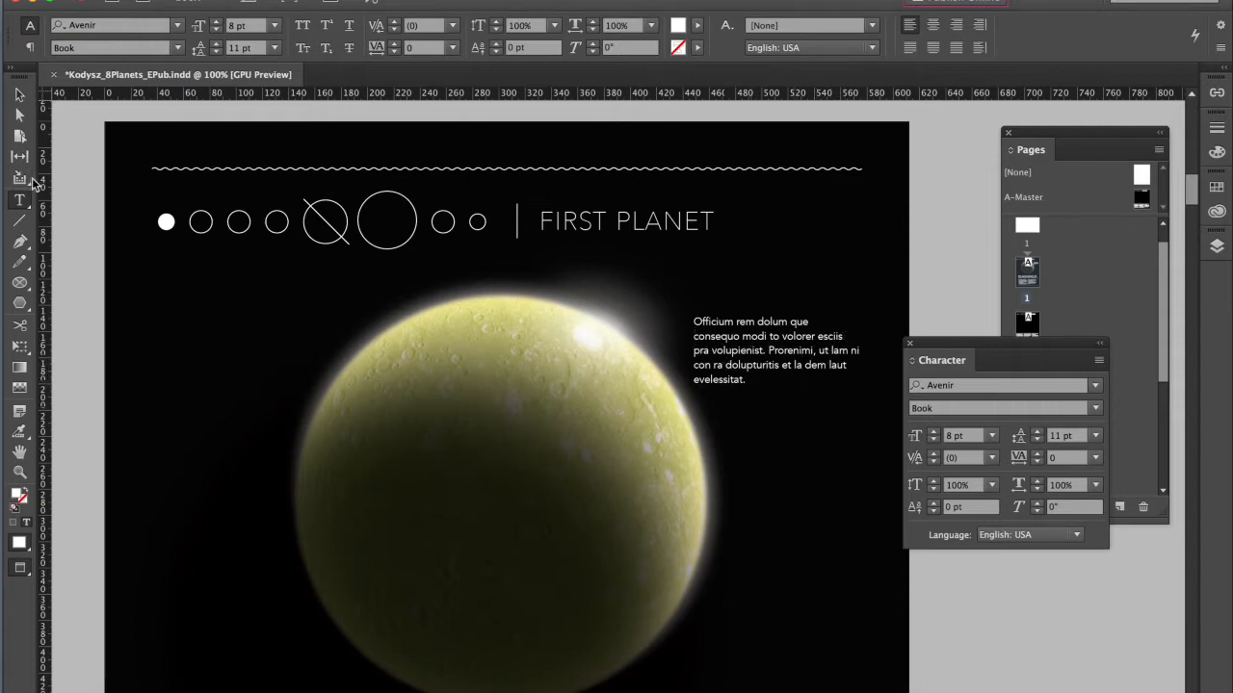
# Step: Shorten the caption by deleting "dem laut evelessitat" and "ni con ra", ending it with "dolupturitis et la."
pyautogui.moveTo(745, 380); pyautogui.dragTo(806, 366)
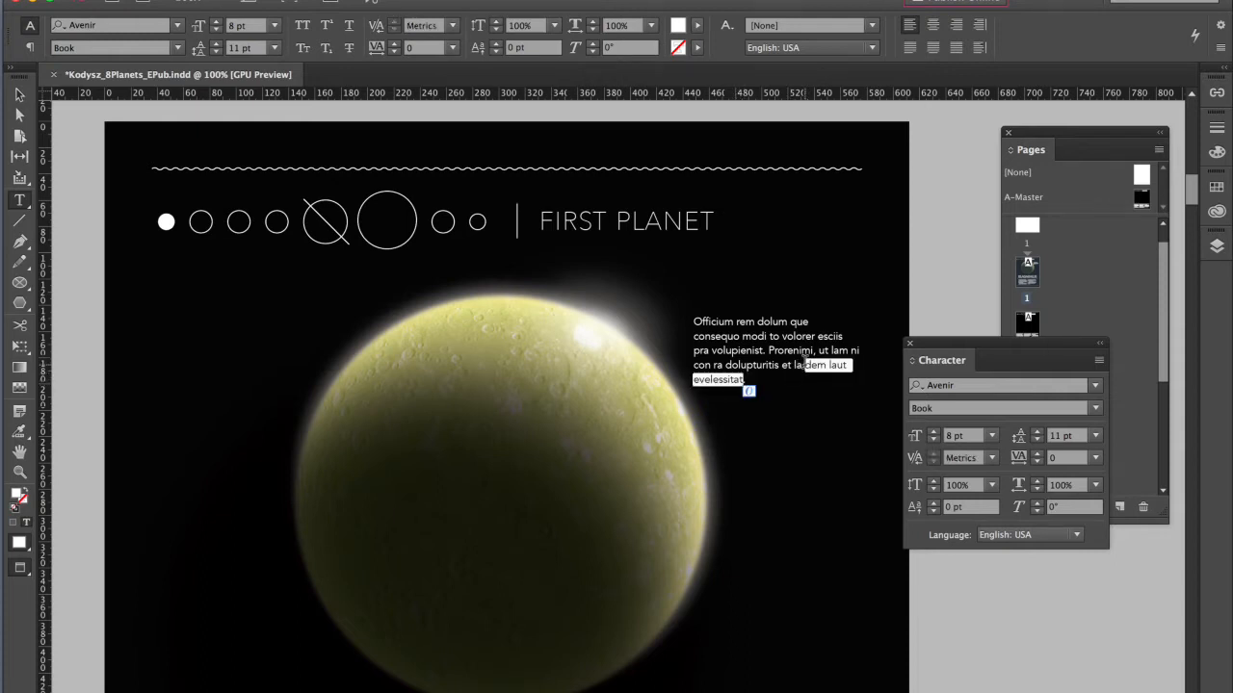
pyautogui.press('BackSpace')
pyautogui.write('.')
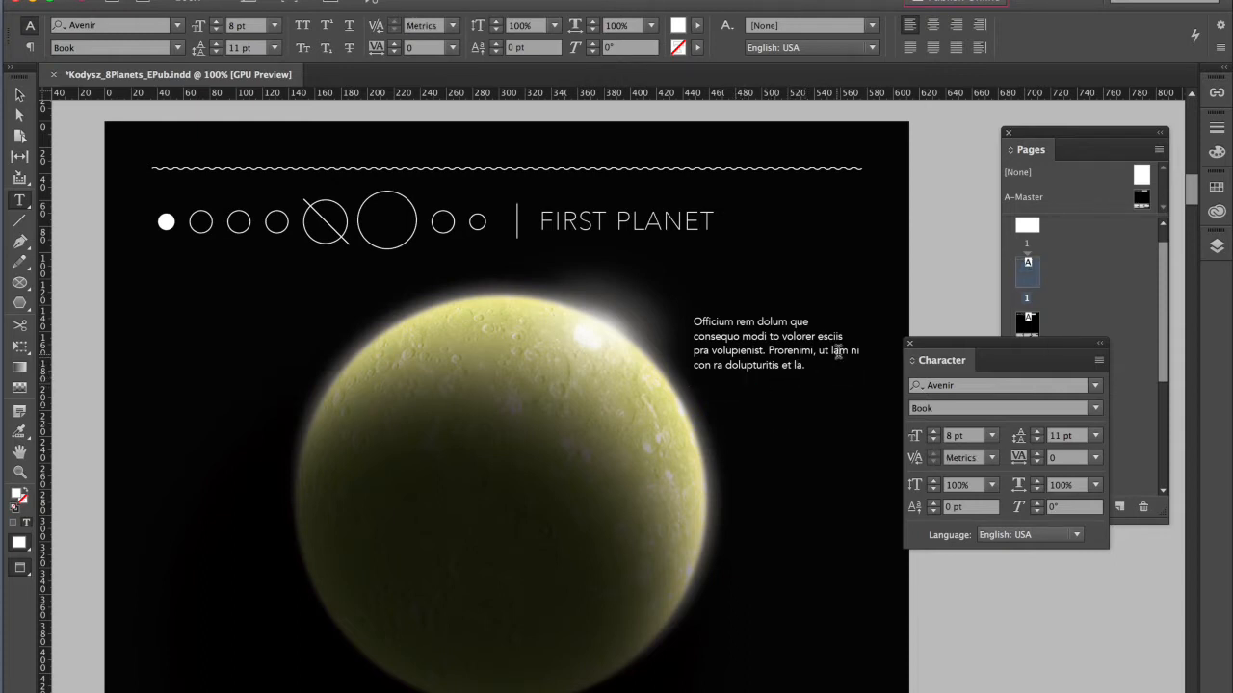
pyautogui.moveTo(715, 366); pyautogui.dragTo(854, 353)
pyautogui.press('BackSpace')
pyautogui.press('Delete')
pyautogui.press('Delete')
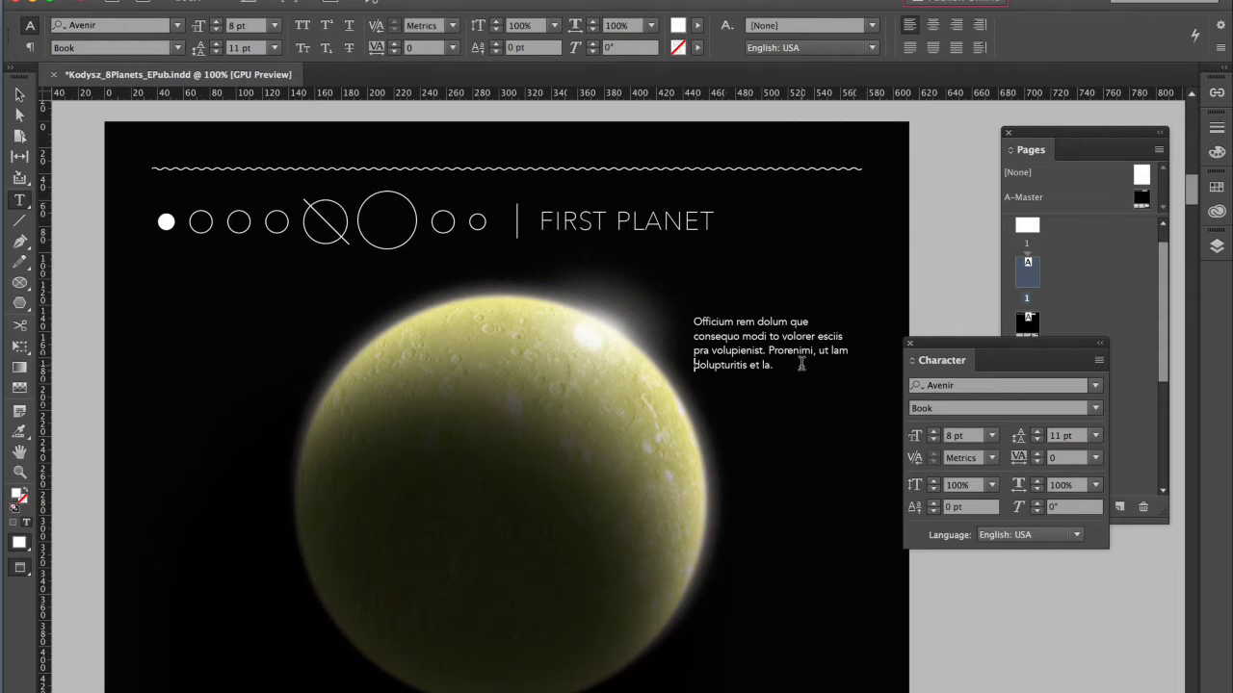
# Step: Split "consequo" into "conse quo" and remove the manual line breaks after "que" and "esciis" in the caption
pyautogui.click(722, 337)
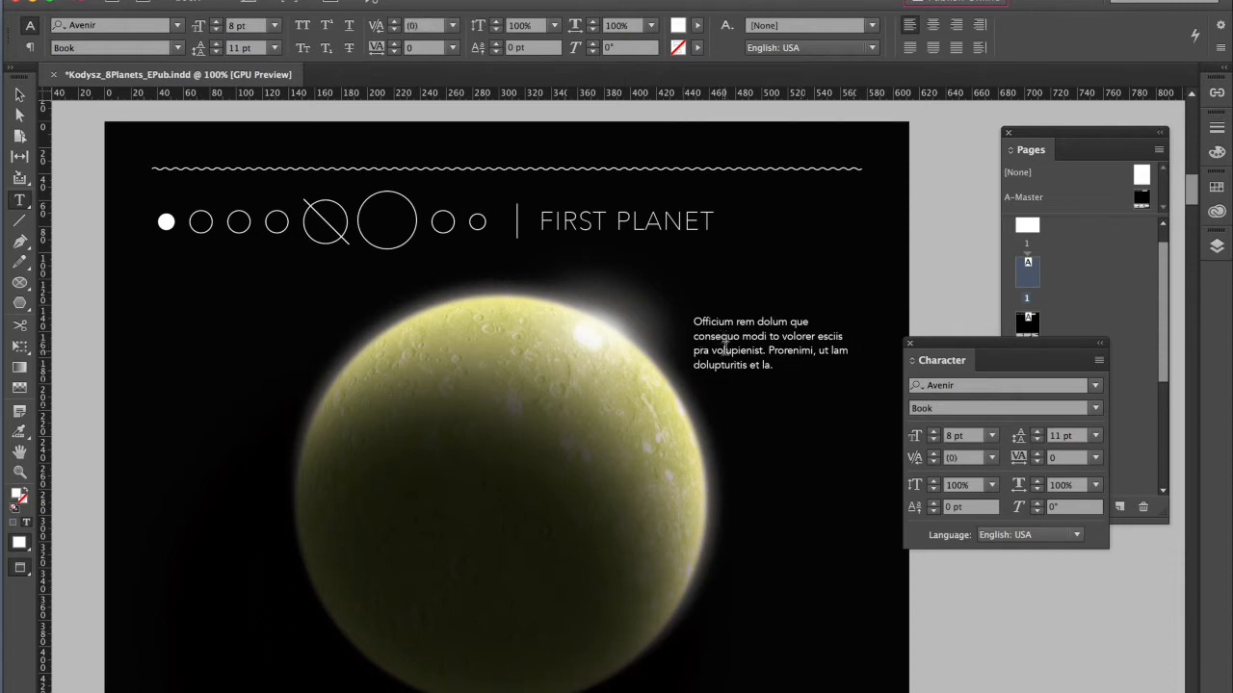
pyautogui.click(692, 338)
pyautogui.press('BackSpace')
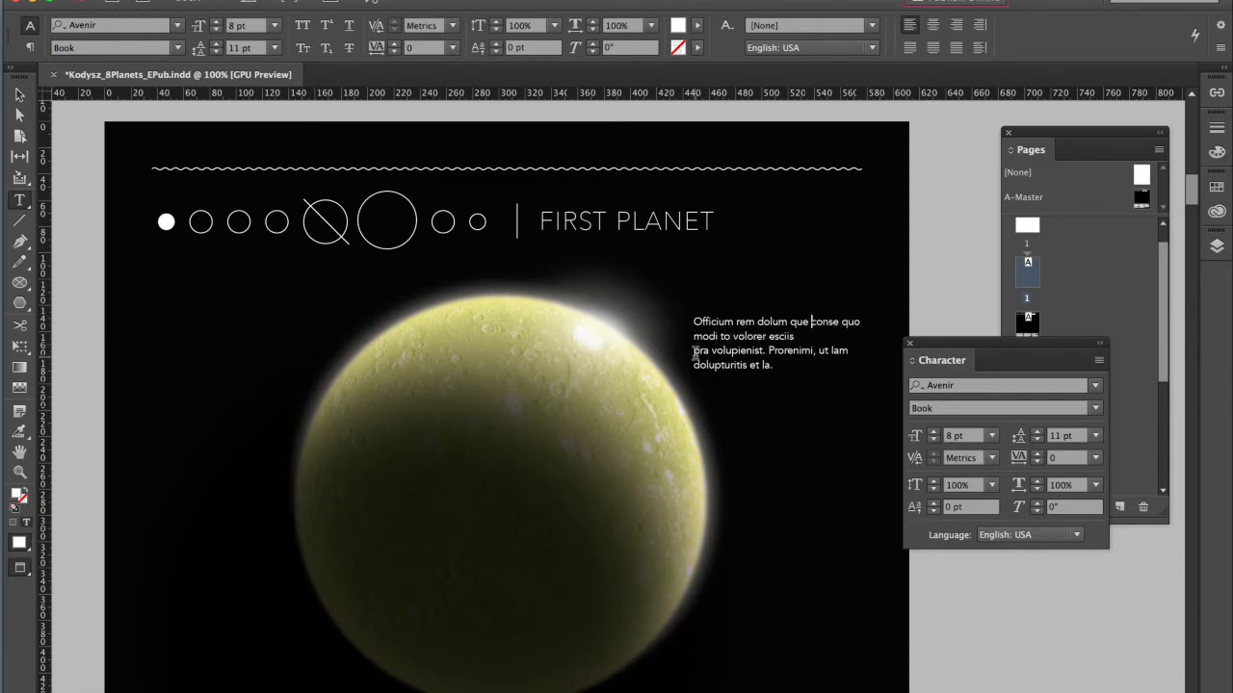
pyautogui.press('BackSpace')
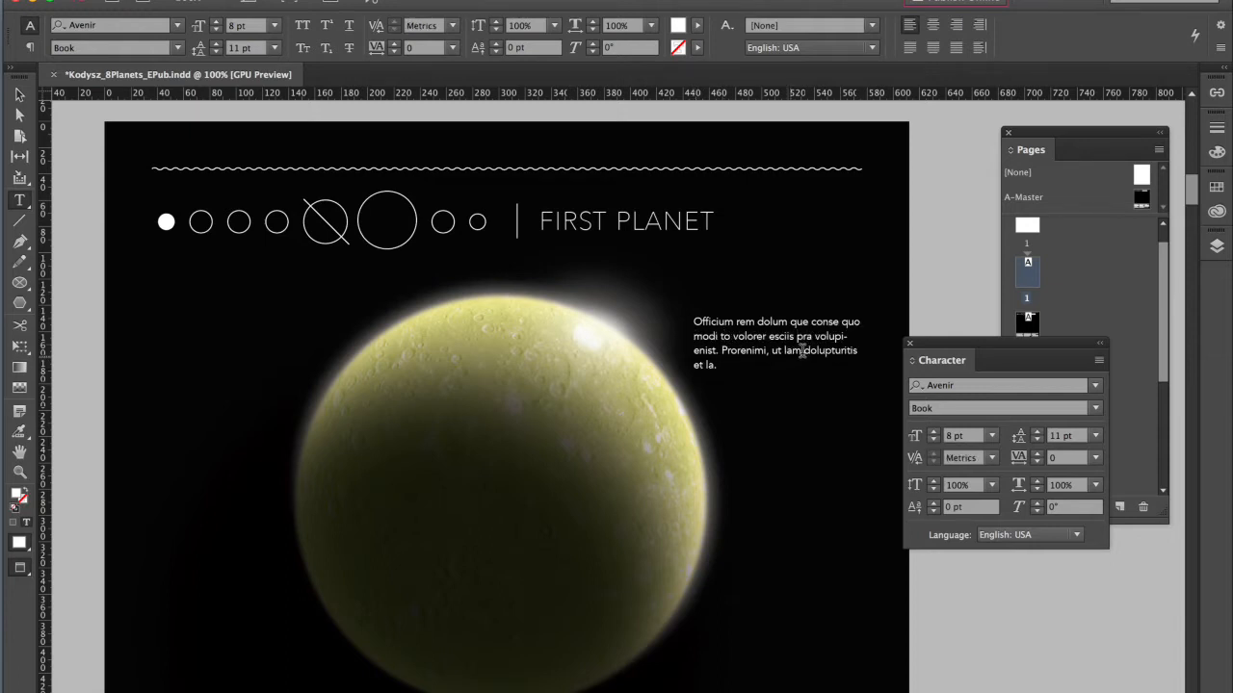
# Step: Break the caption lines after "conse", "pra" and "lam", and move its frame to X 437 px, Y 127 px
pyautogui.press('Return')
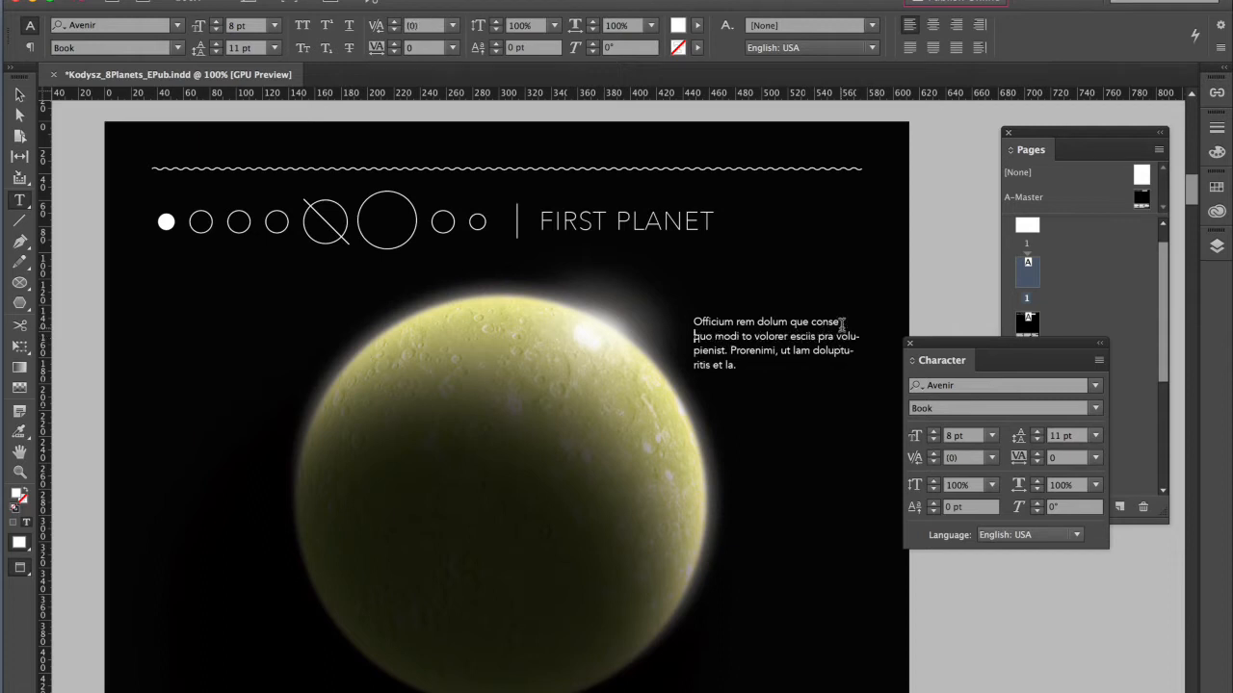
pyautogui.click(837, 339)
pyautogui.press('Return')
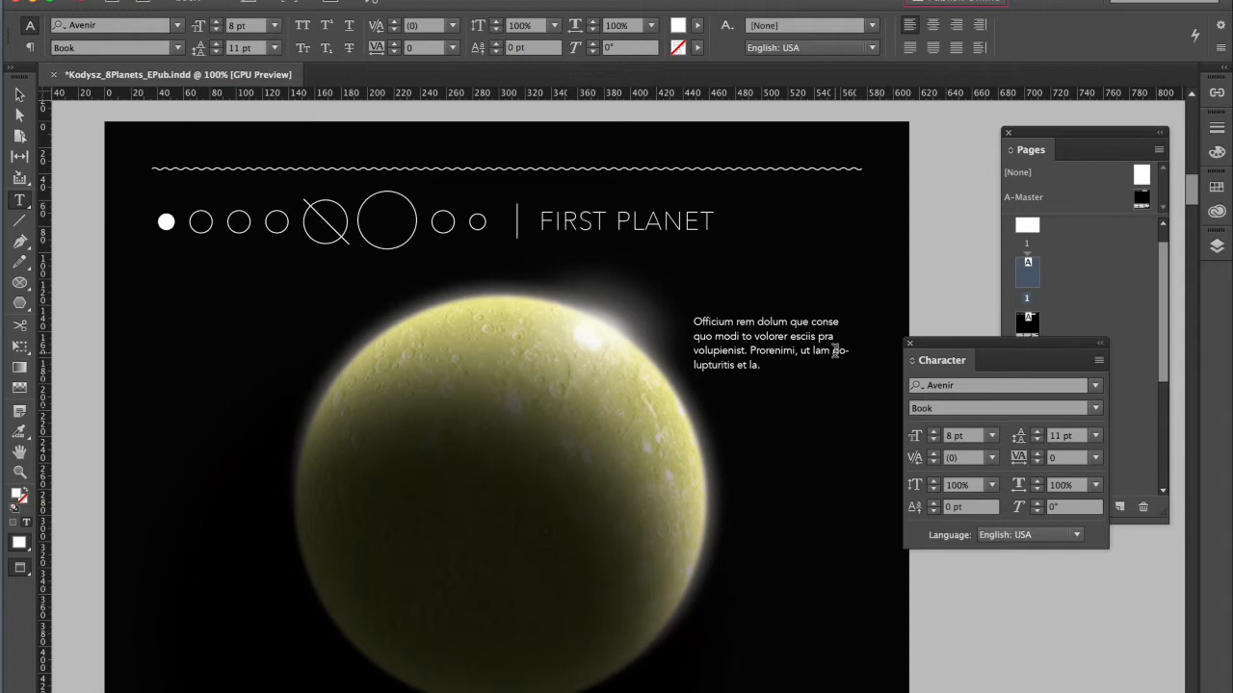
pyautogui.click(833, 351)
pyautogui.press('Return')
pyautogui.press('Escape')
pyautogui.moveTo(794, 353)
pyautogui.mouseDown()
pyautogui.moveTo(782, 323)
pyautogui.moveTo(784, 334)
pyautogui.mouseUp()
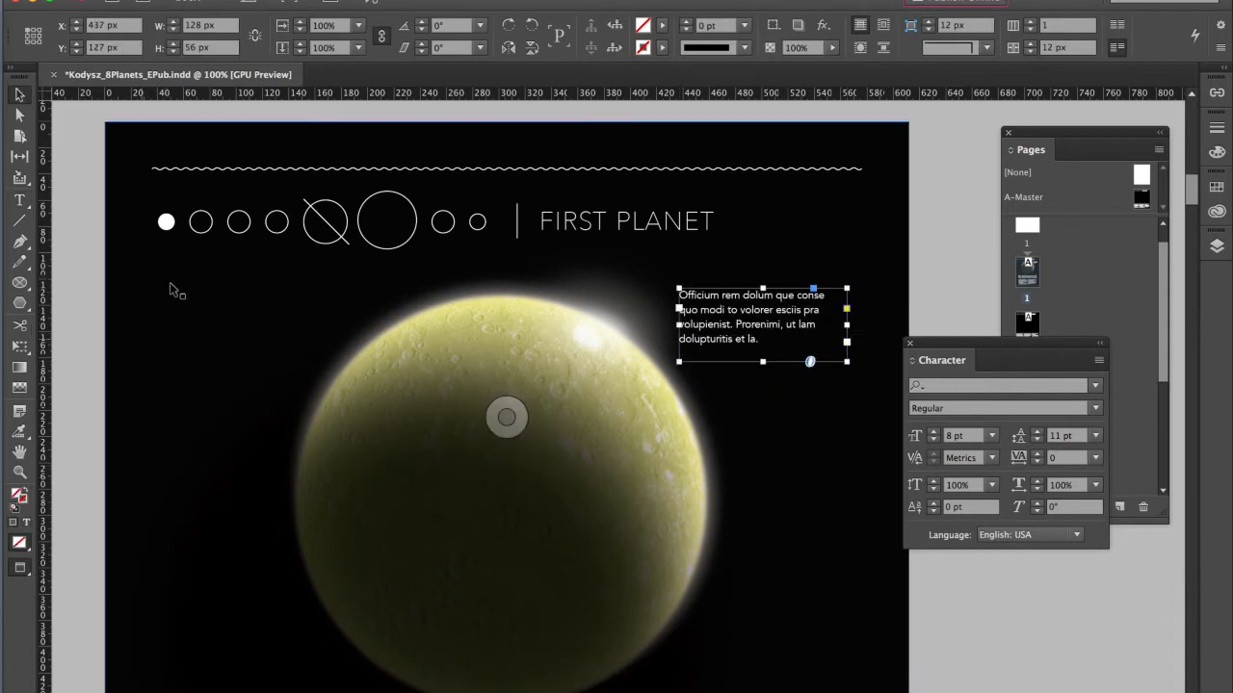
# Step: Draw a diagonal leader line about 49 px long from the caption's lower corner onto the planet with a [Paper] stroke
pyautogui.click(19, 221)
pyautogui.moveTo(671, 344)
pyautogui.mouseDown()
pyautogui.moveTo(605, 373)
pyautogui.moveTo(624, 390)
pyautogui.mouseUp()
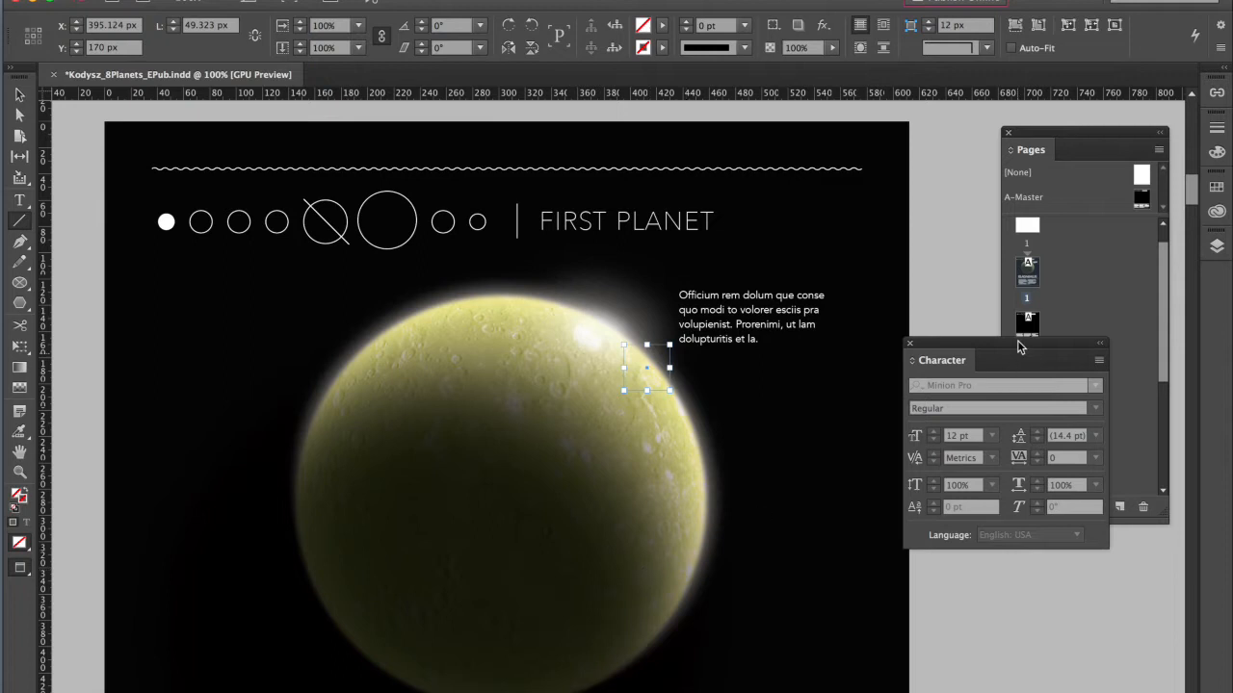
pyautogui.click(663, 47)
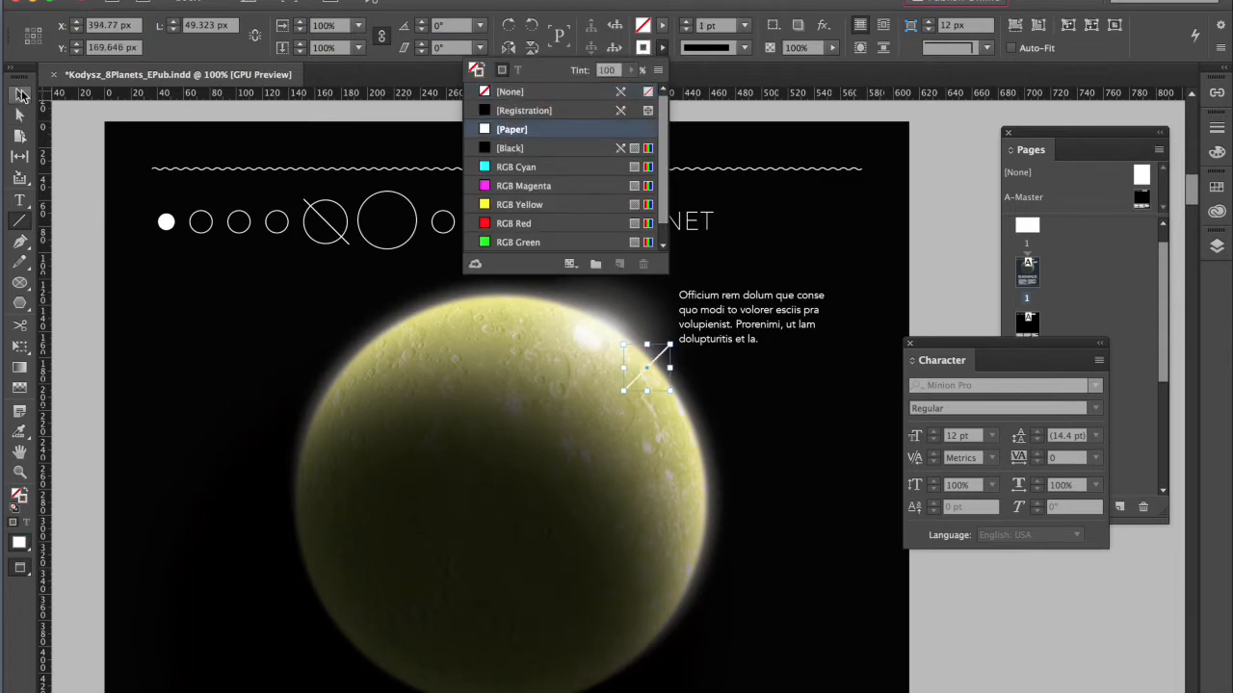
pyautogui.click(509, 129)
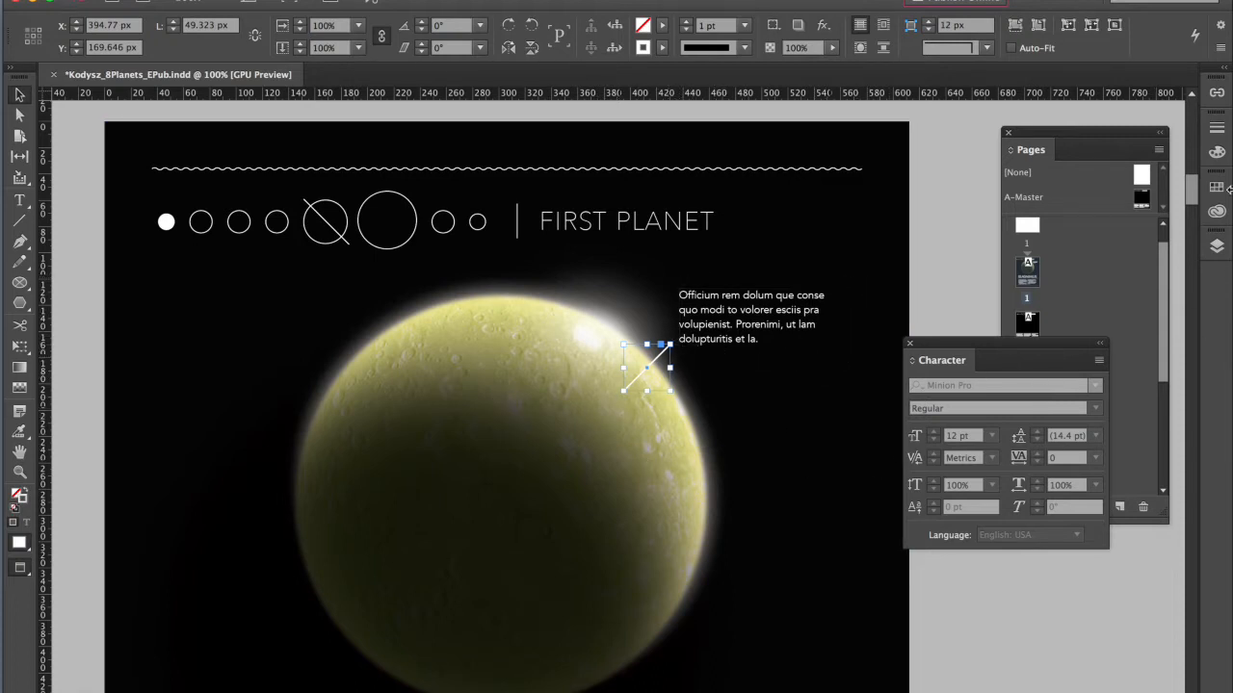
# Step: Give the leader line a Circle end on the planet, keep its start at None, and deselect it
pyautogui.click(1217, 131)
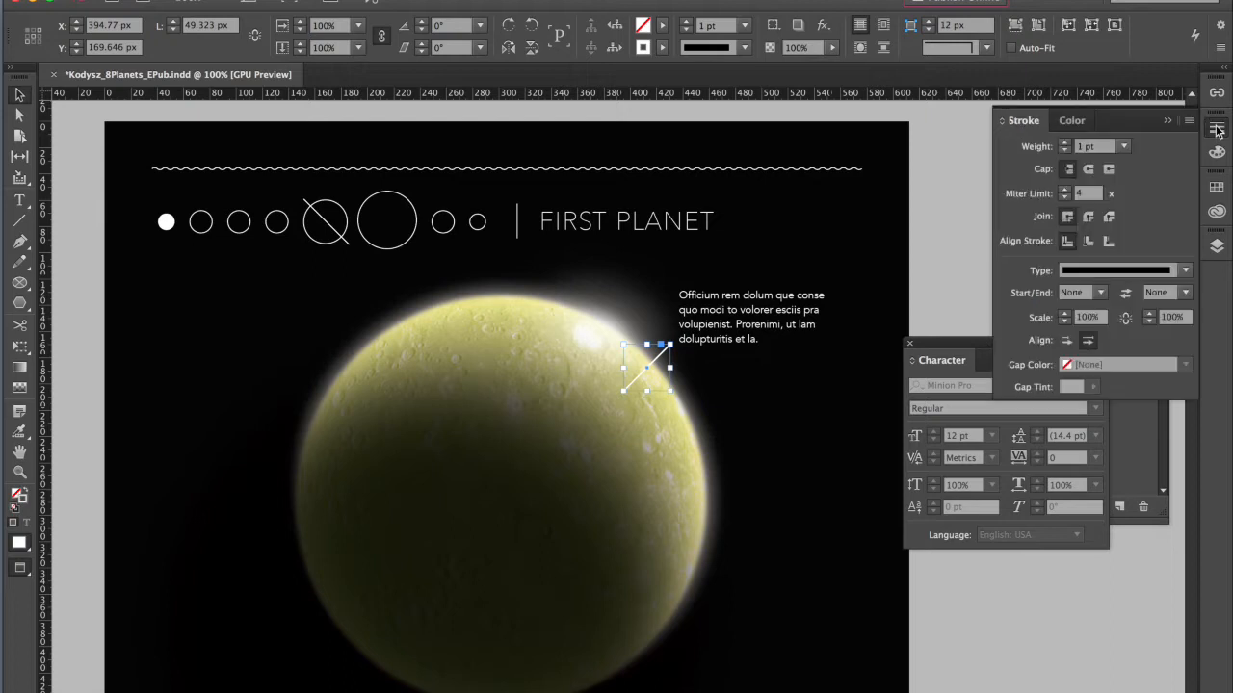
pyautogui.click(1101, 293)
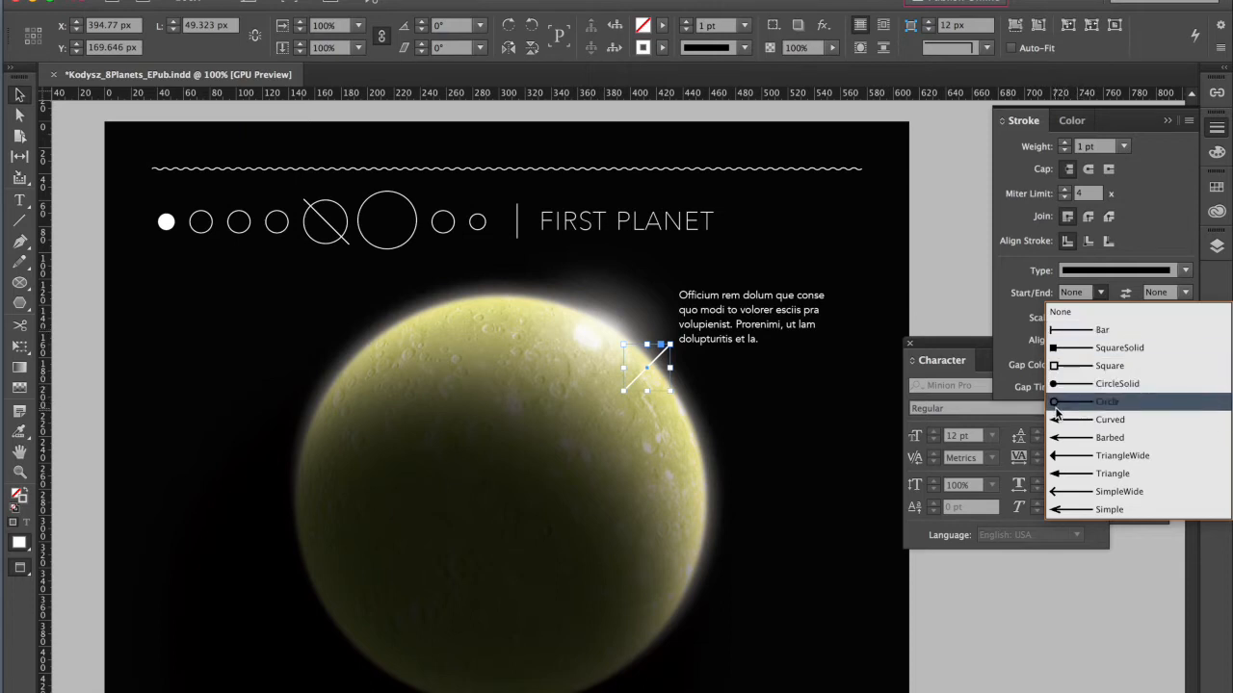
pyautogui.click(1056, 413)
pyautogui.click(1098, 292)
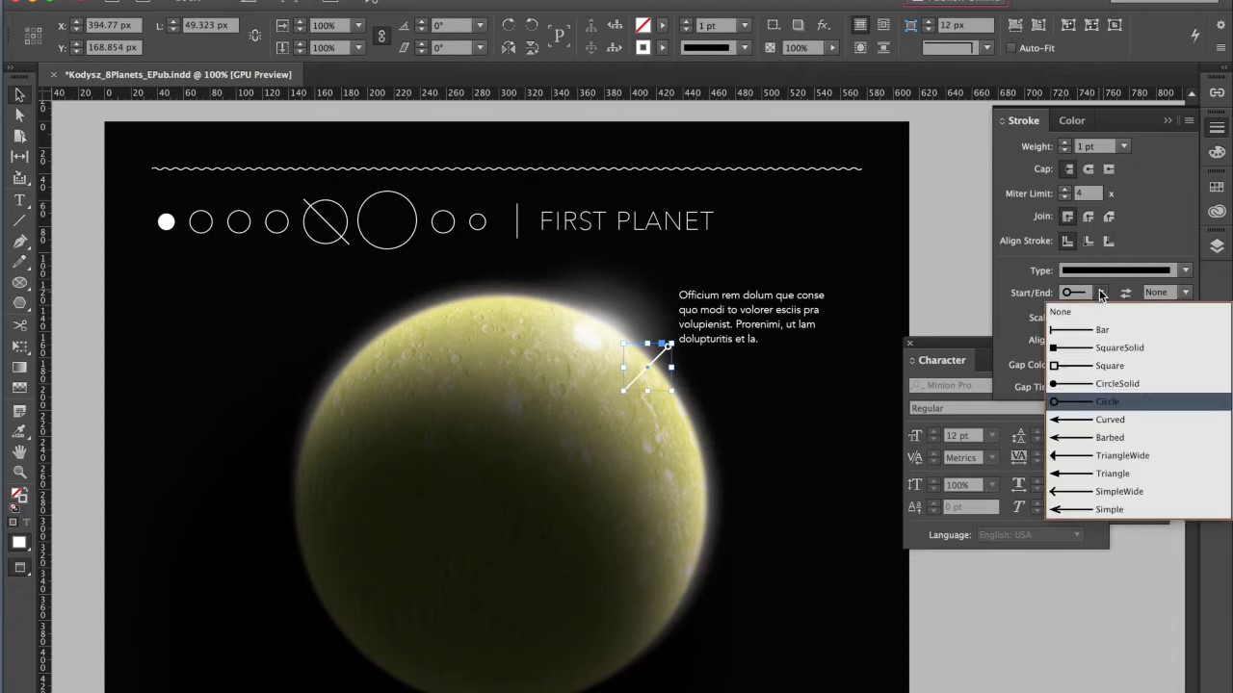
pyautogui.click(1065, 306)
pyautogui.click(1181, 295)
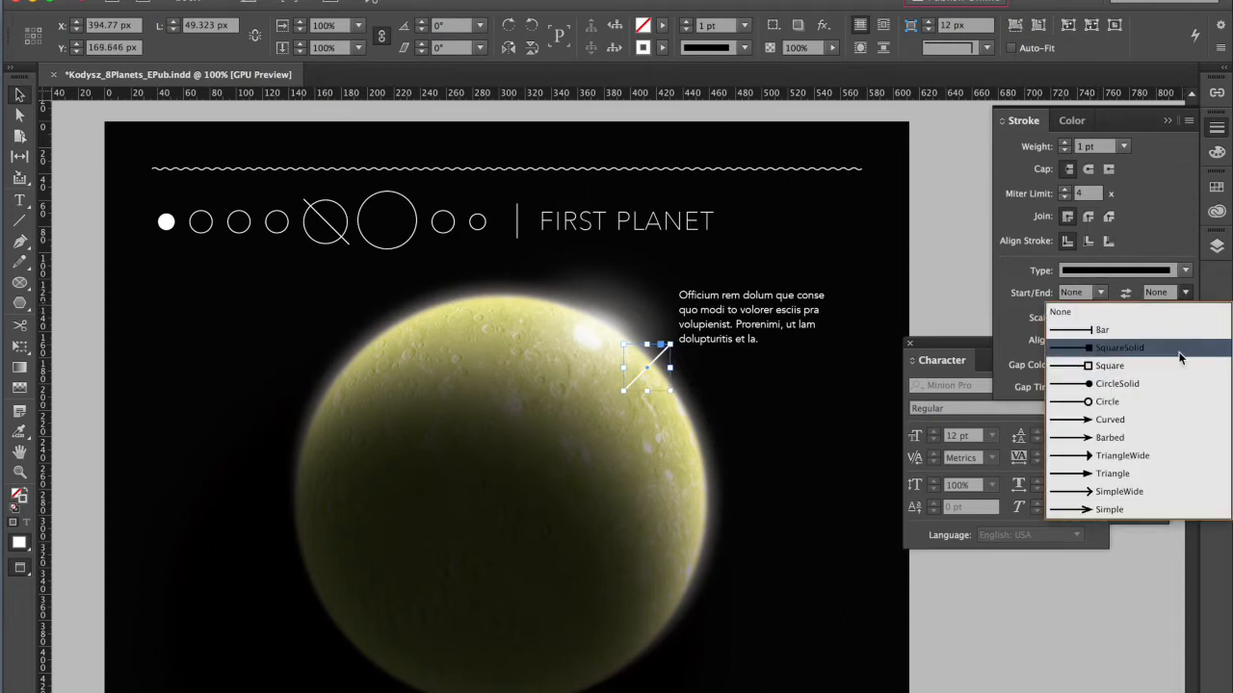
pyautogui.click(1107, 407)
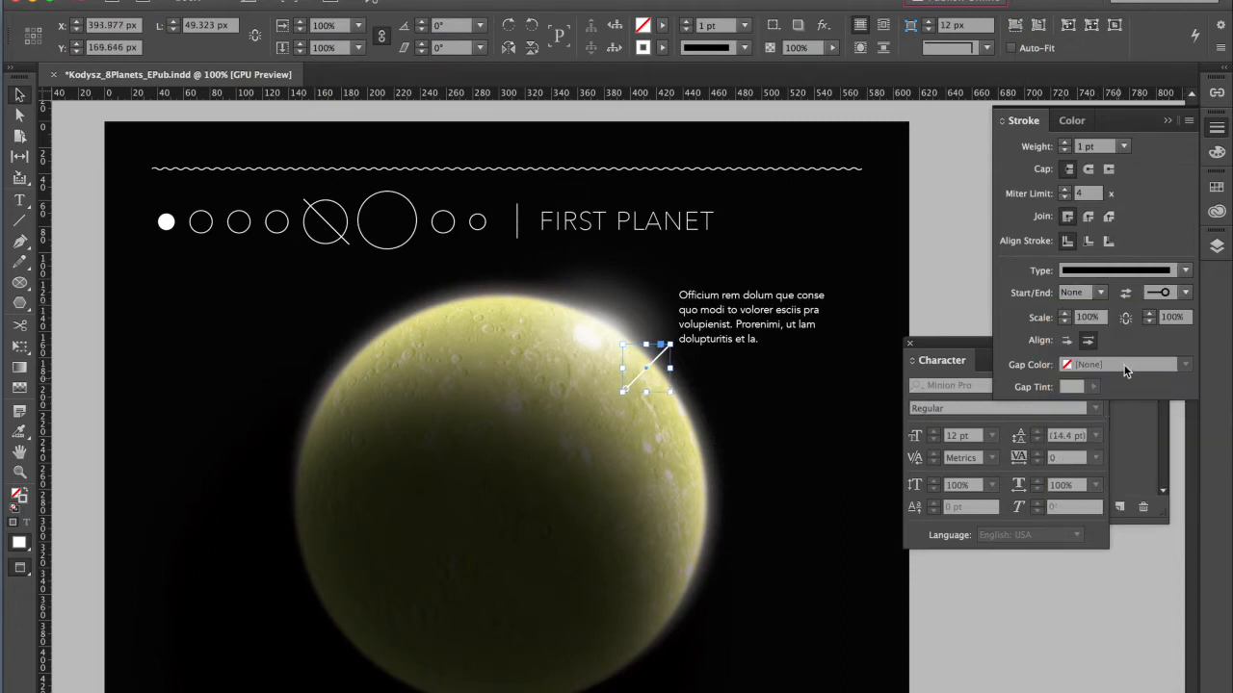
pyautogui.click(95, 152)
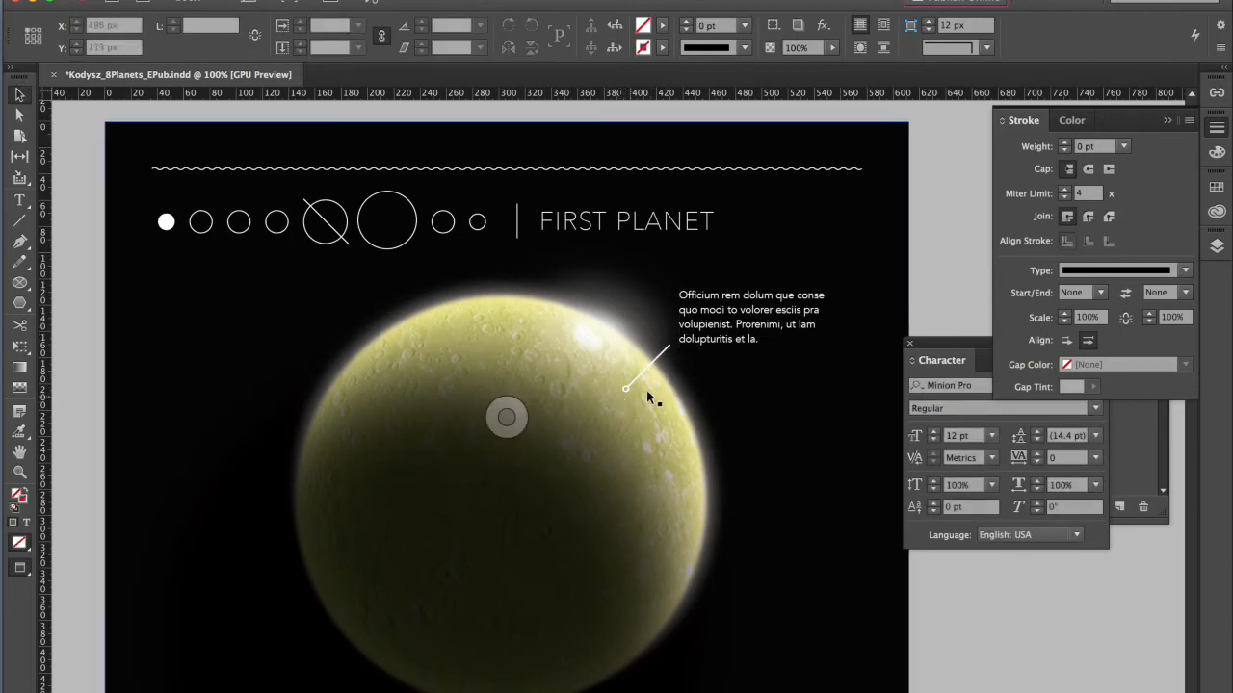
# Step: Duplicate the caption together with its leader line to the planet's upper left, at about X 17 px, Y 123 px
pyautogui.scroll(-1, 685, 479)
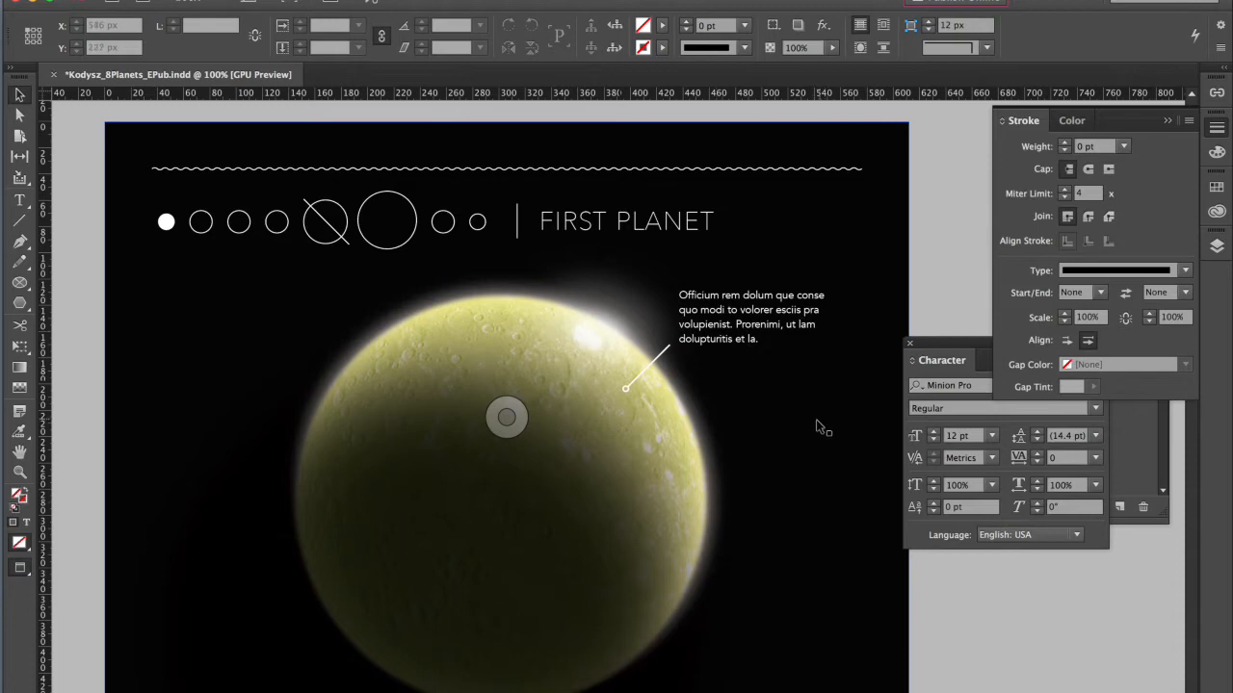
pyautogui.scroll(-3, 702, 293)
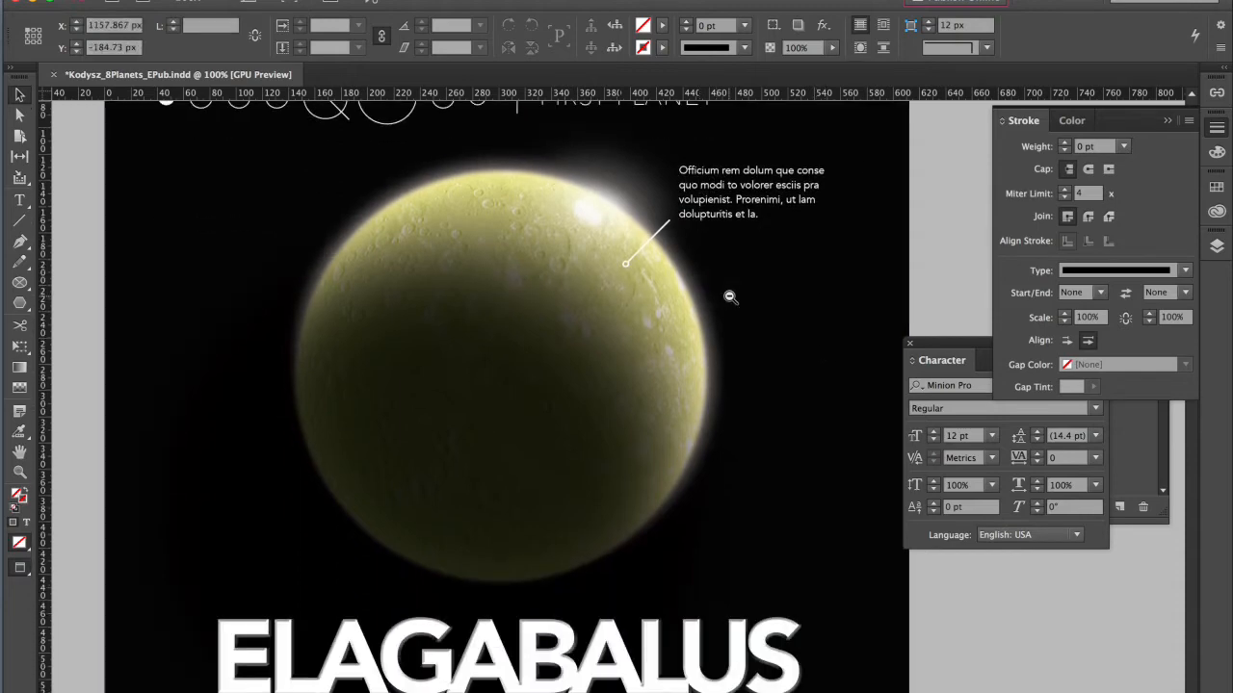
pyautogui.keyDown('alt'); pyautogui.keyDown('super'); pyautogui.click(730, 297); pyautogui.keyUp('super'); pyautogui.keyUp('alt')
pyautogui.moveTo(664, 398); pyautogui.dragTo(793, 361)
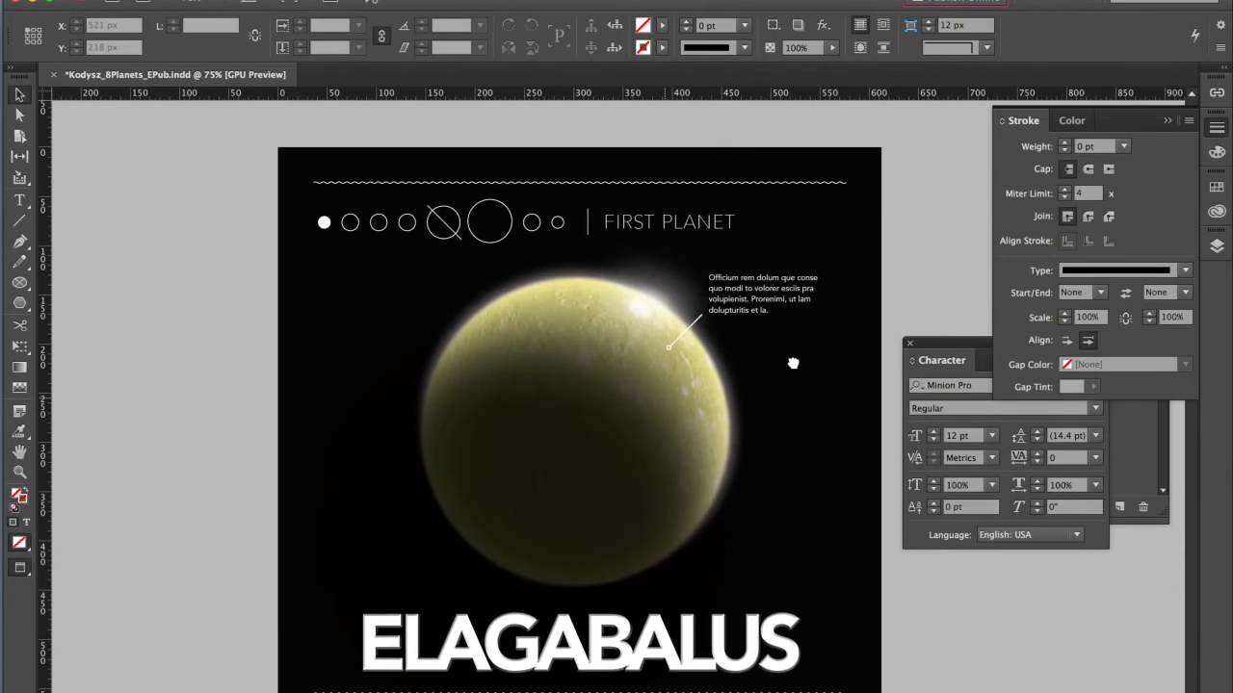
pyautogui.click(761, 291)
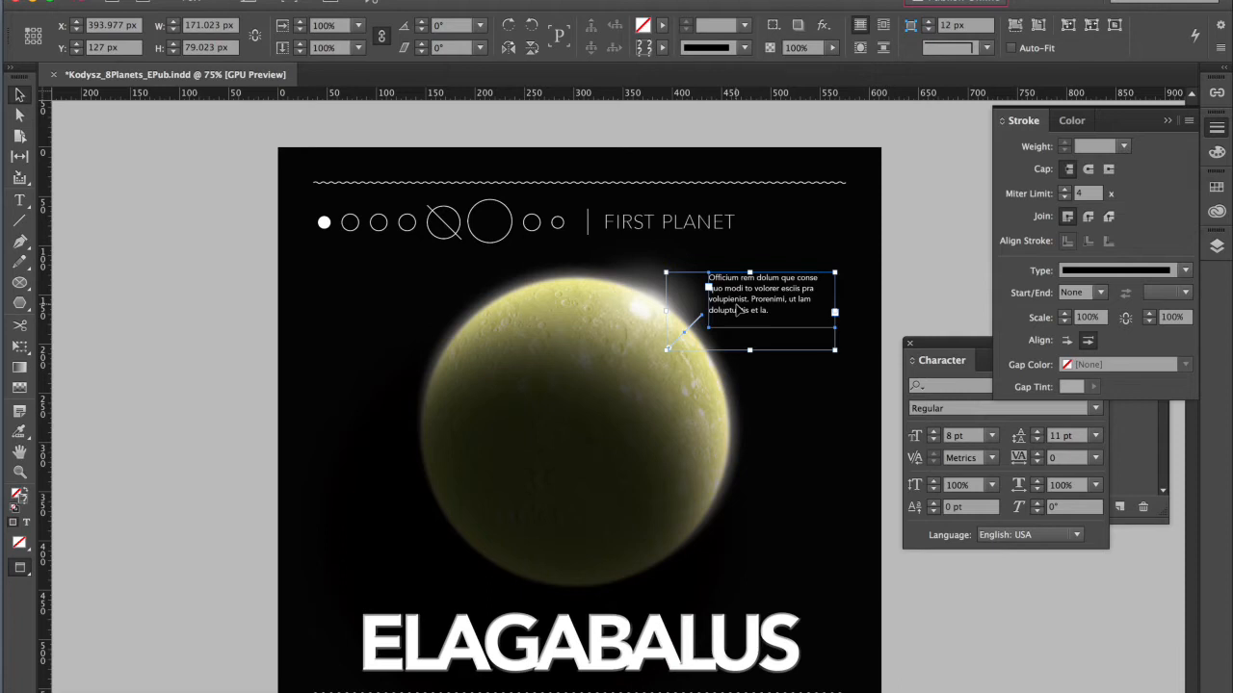
pyautogui.moveTo(737, 311); pyautogui.dragTo(400, 293)
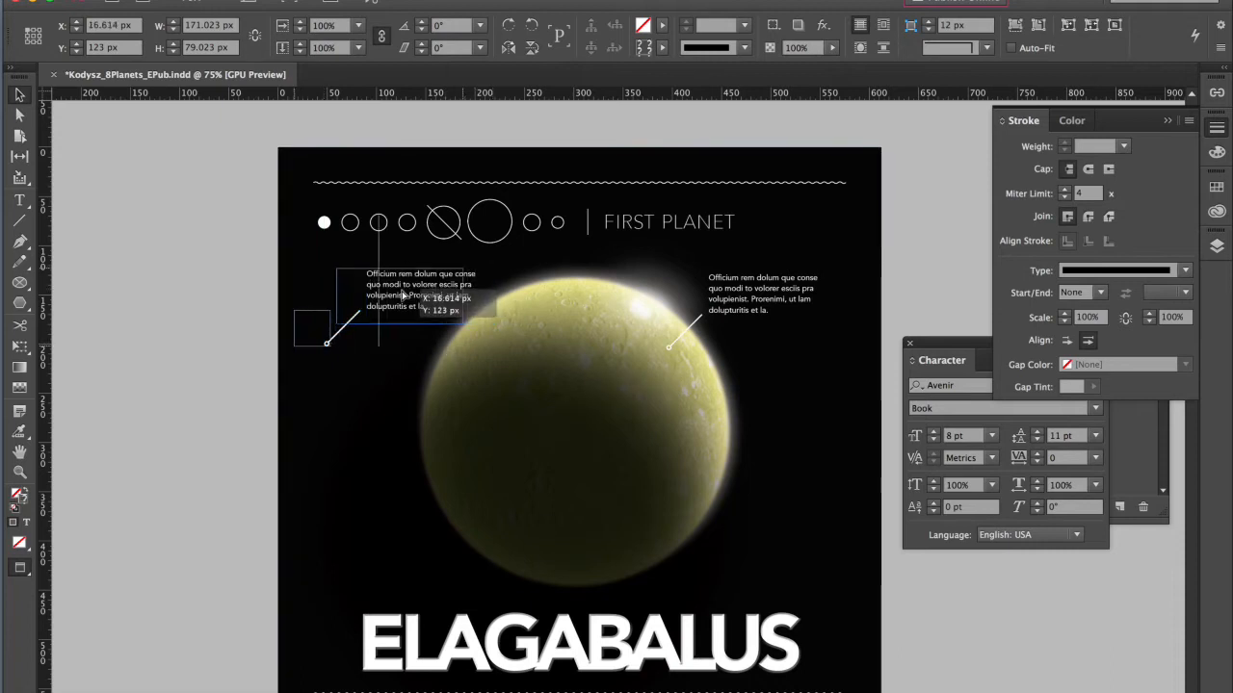
# Step: Delete the copied leader line beside the caption at the planet's upper left
pyautogui.click(208, 354)
pyautogui.moveTo(313, 339); pyautogui.dragTo(406, 338)
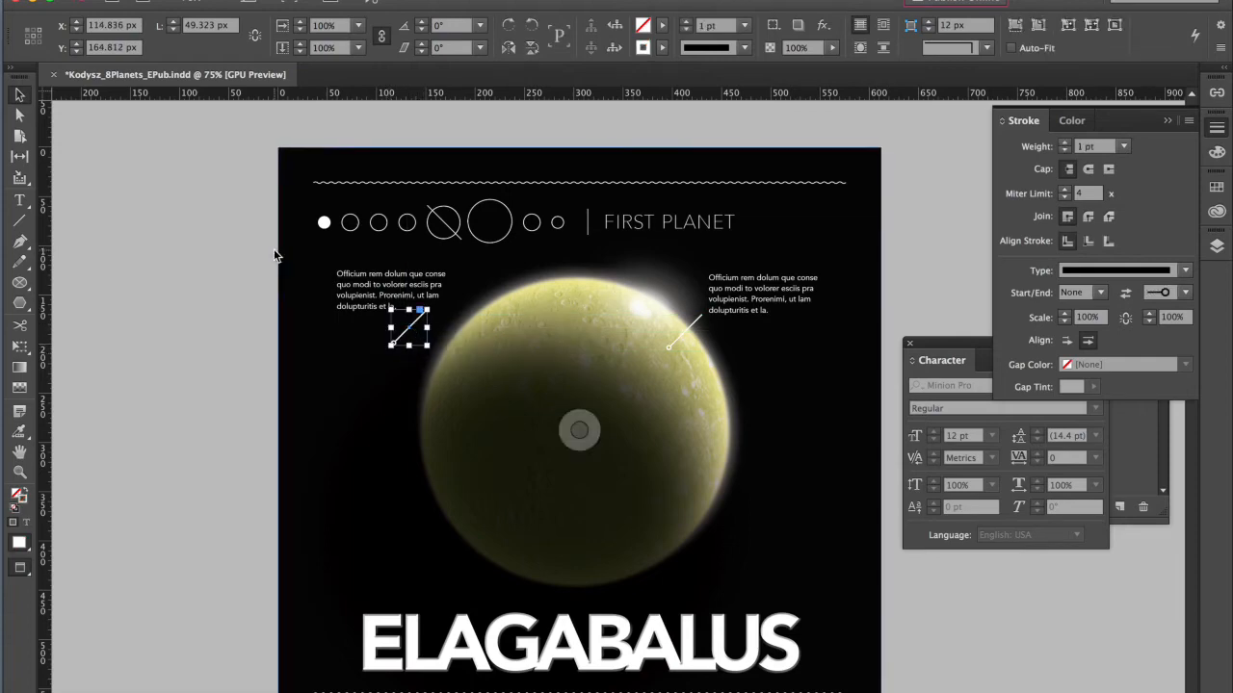
pyautogui.scroll(5, 406, 416)
pyautogui.press('super+equal')
pyautogui.press('super+equal')
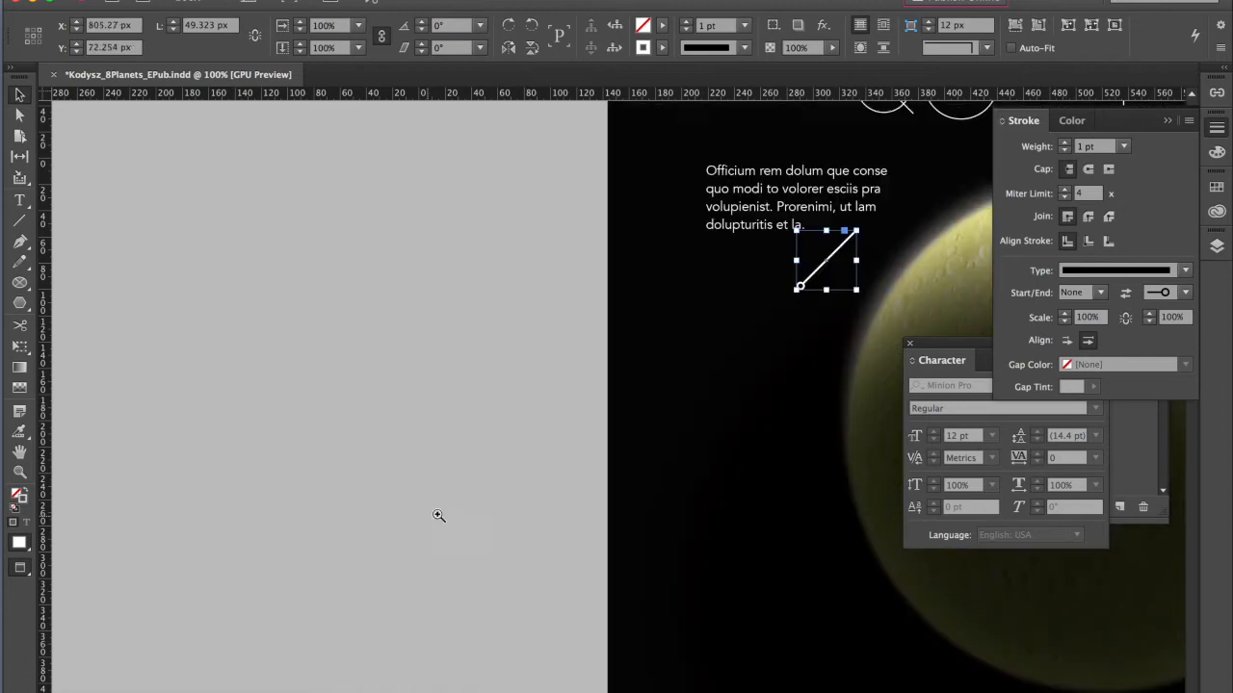
pyautogui.moveTo(864, 283); pyautogui.dragTo(572, 348)
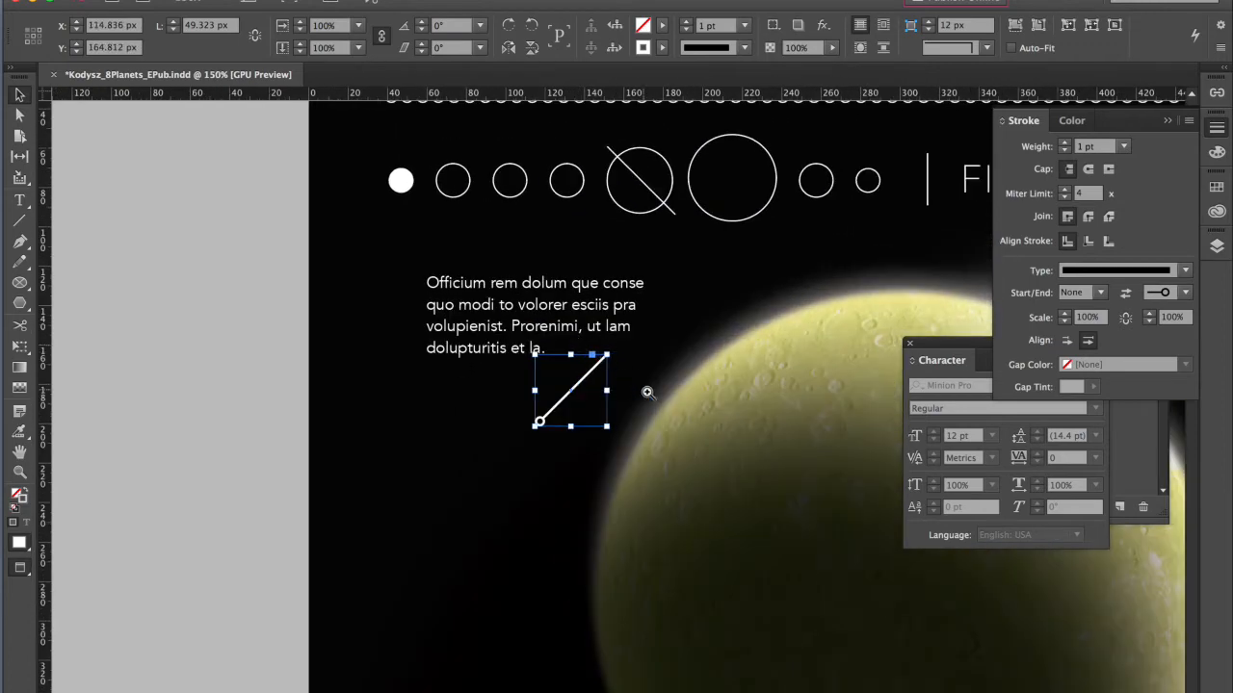
pyautogui.press('super+equal')
pyautogui.press('super+equal')
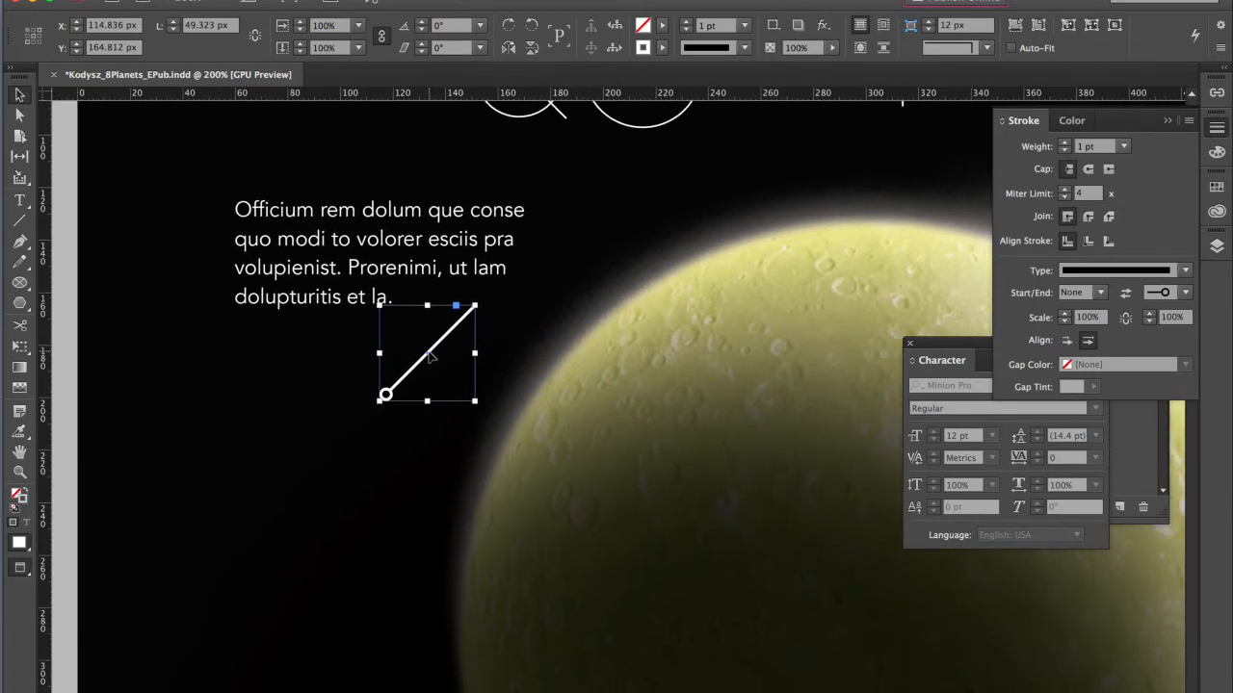
pyautogui.press('Delete')
# Step: Draw a diagonal line about 93 px long from beside the upper-left caption down onto the planet, with a [Paper] stroke
pyautogui.press('\\')
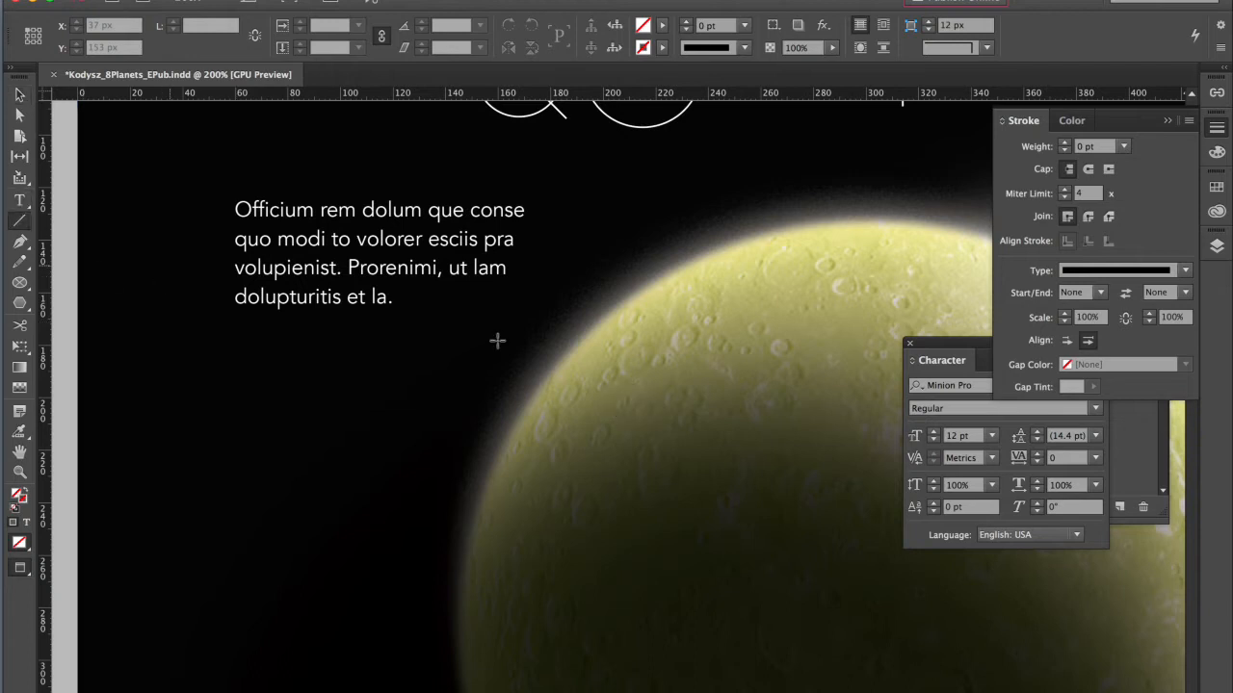
pyautogui.moveTo(519, 288); pyautogui.dragTo(689, 461)
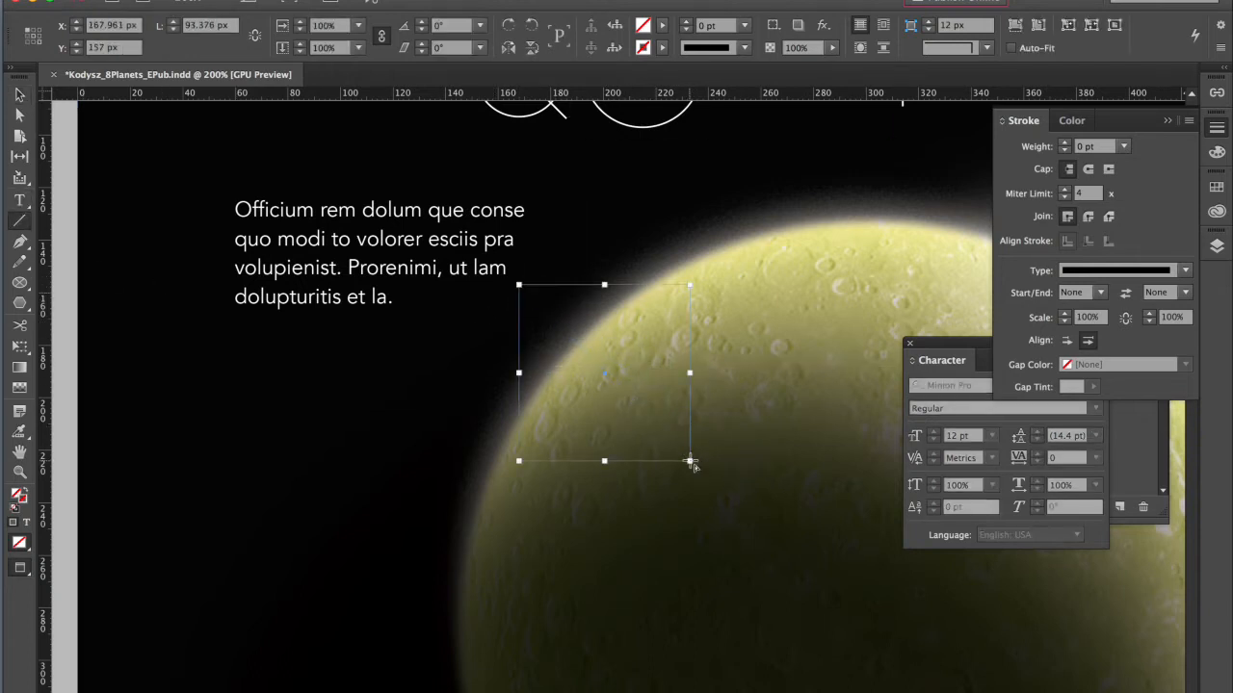
pyautogui.click(662, 47)
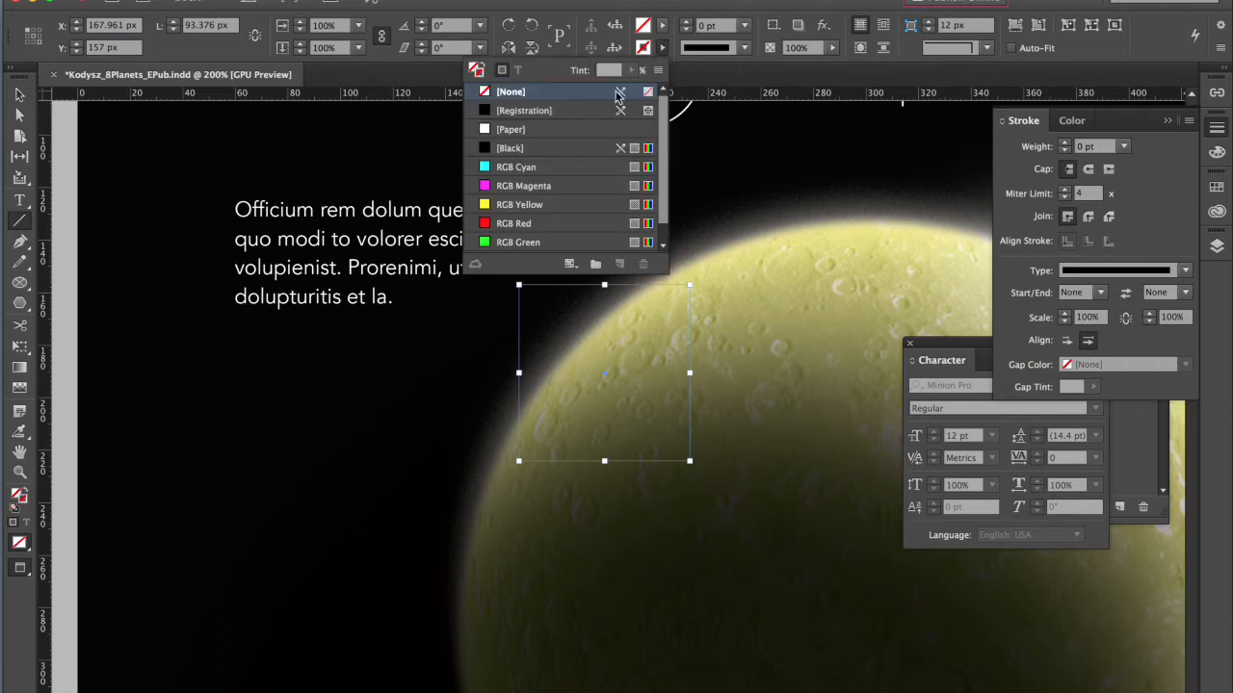
pyautogui.click(504, 131)
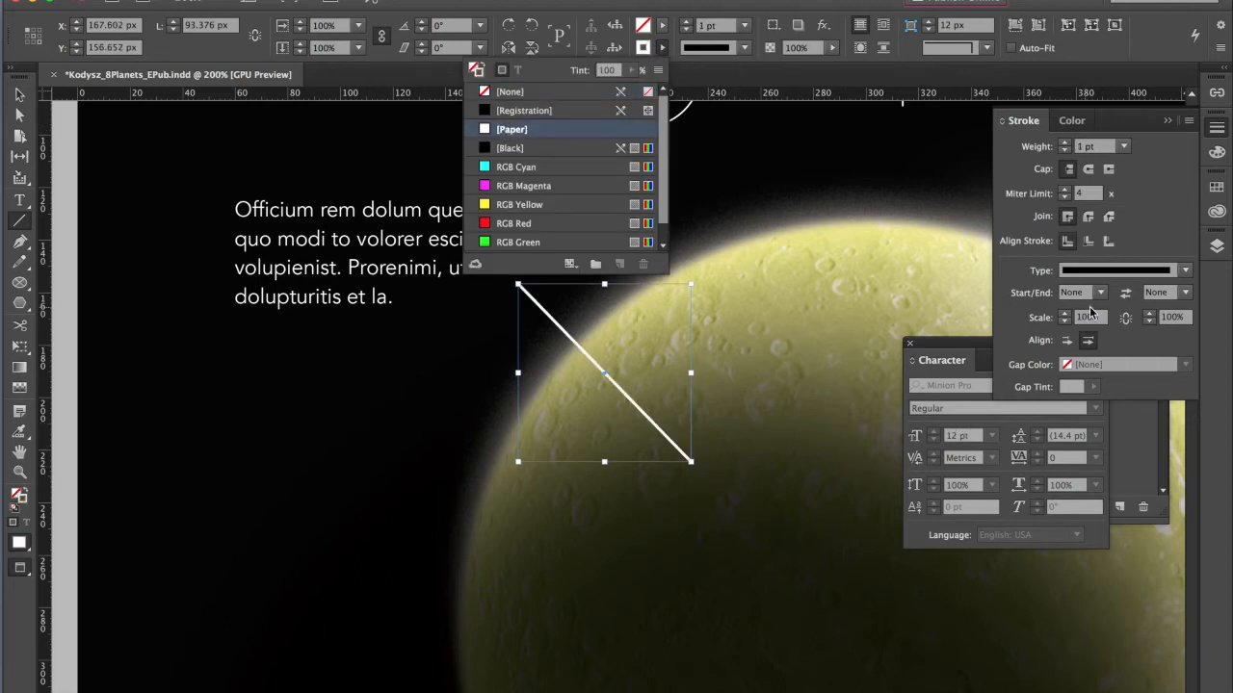
# Step: Set the new leader line's stroke weight to 0.5 pt and give its planet end a Circle
pyautogui.click(744, 25)
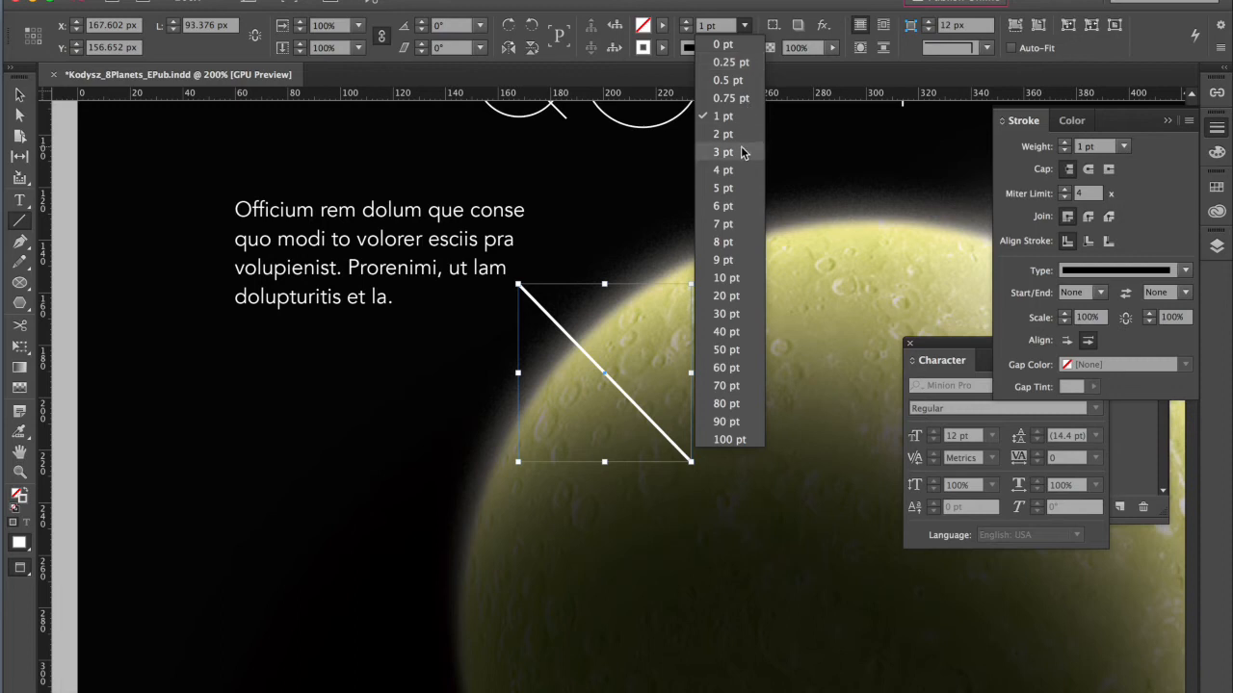
pyautogui.click(727, 80)
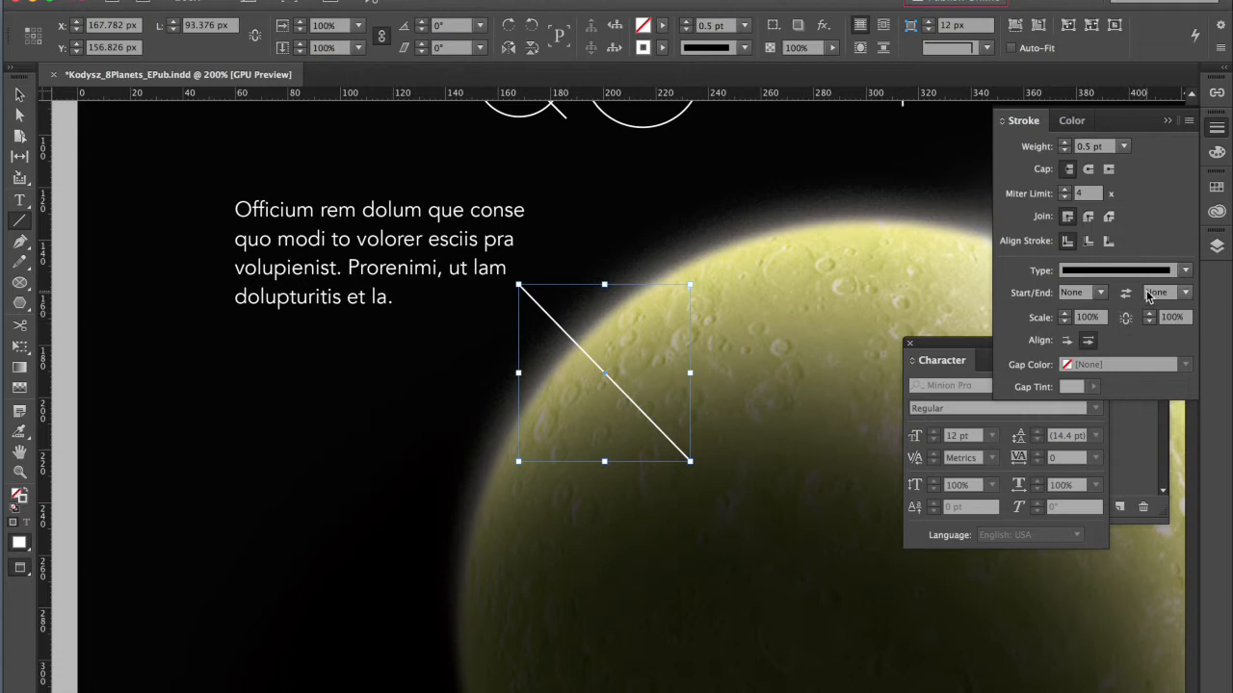
pyautogui.click(1187, 294)
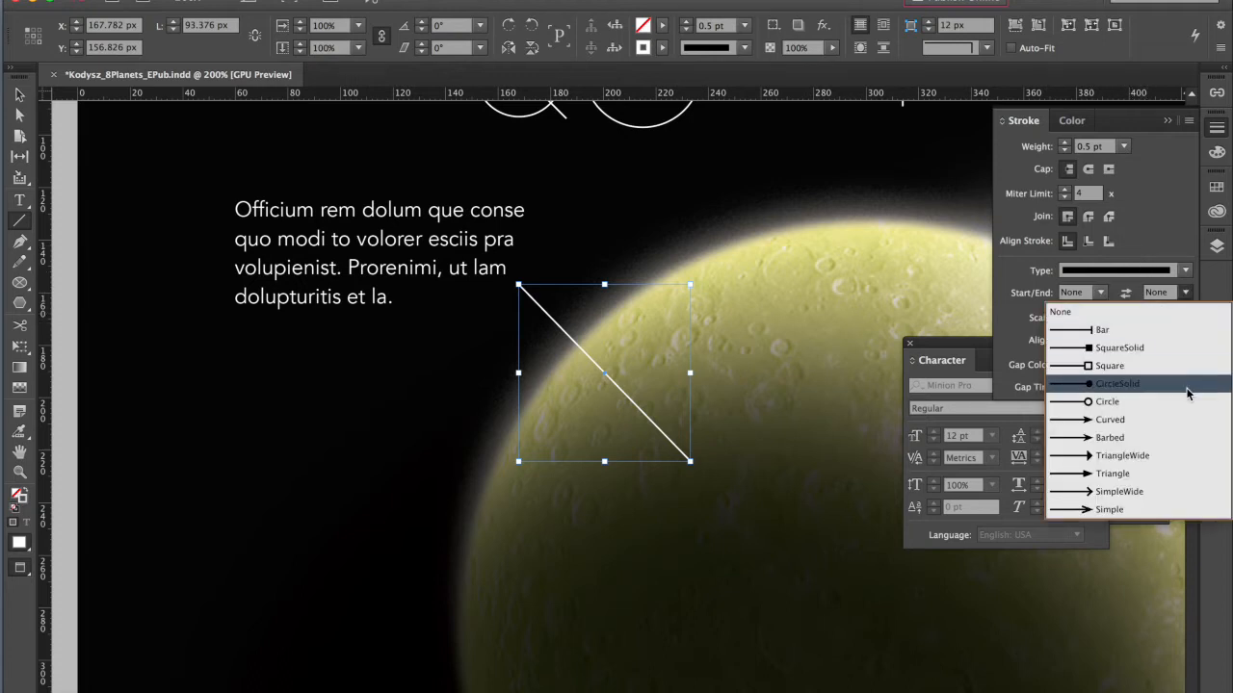
pyautogui.click(1125, 402)
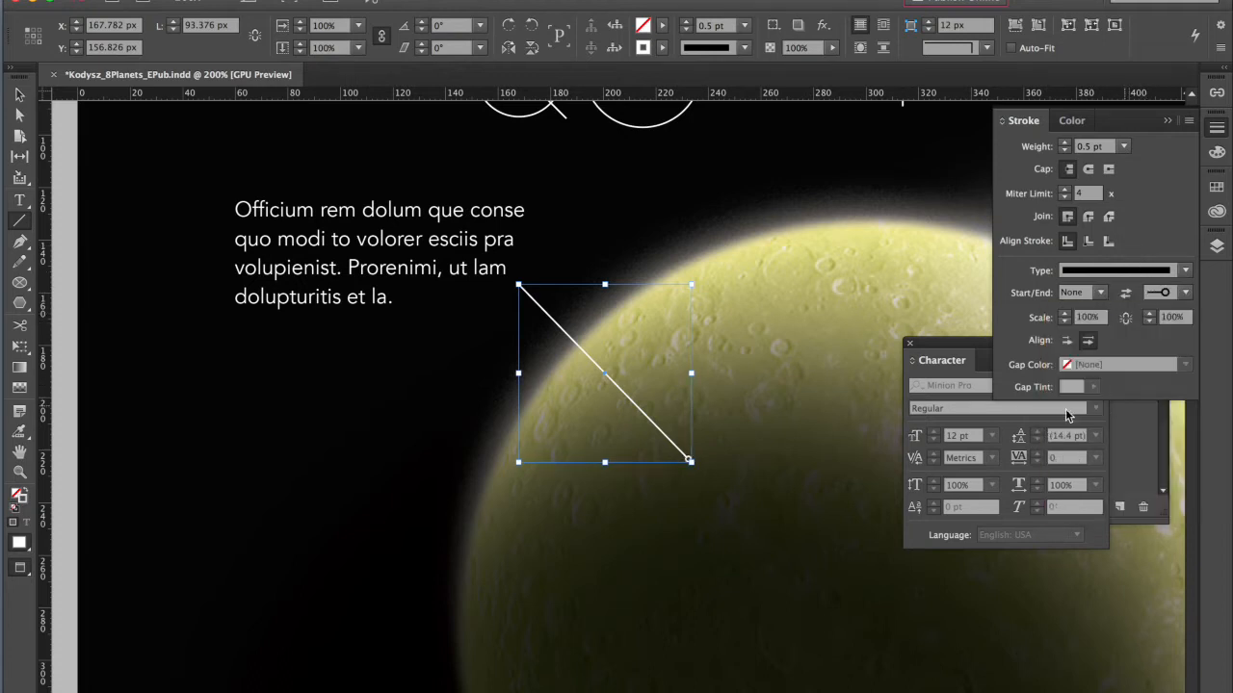
# Step: Remove the words "volorer" and "ut lam" from the upper-left caption
pyautogui.click(19, 95)
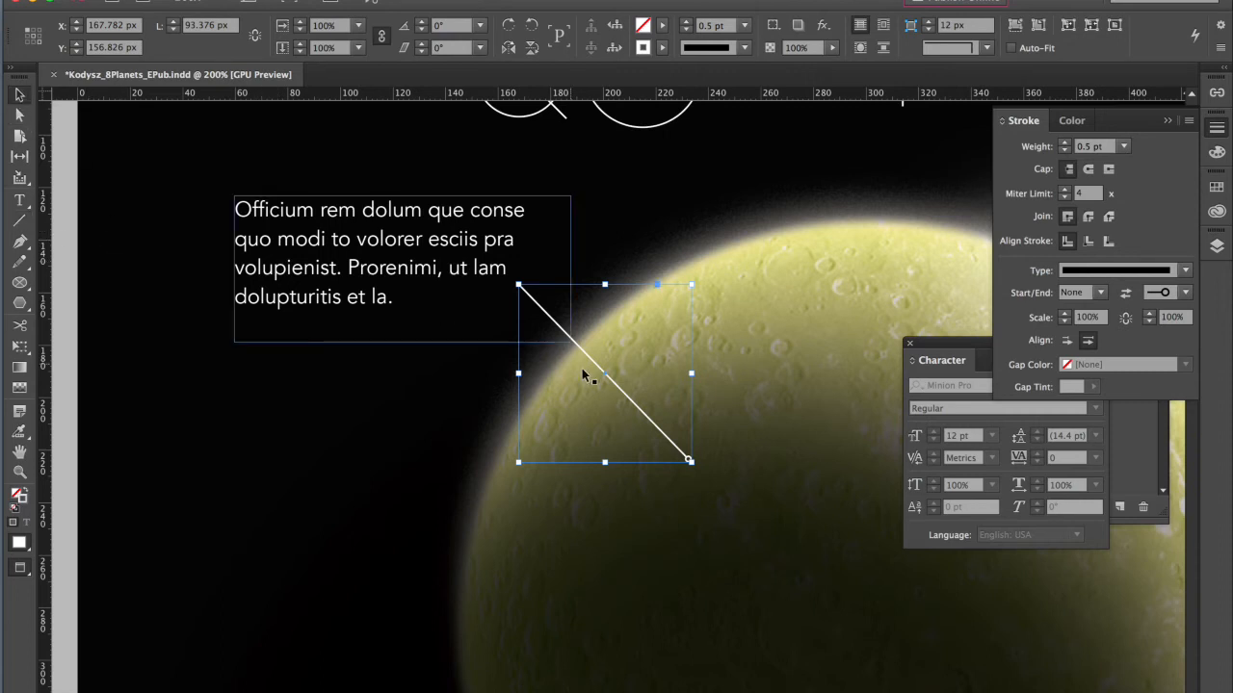
pyautogui.doubleClick(368, 272)
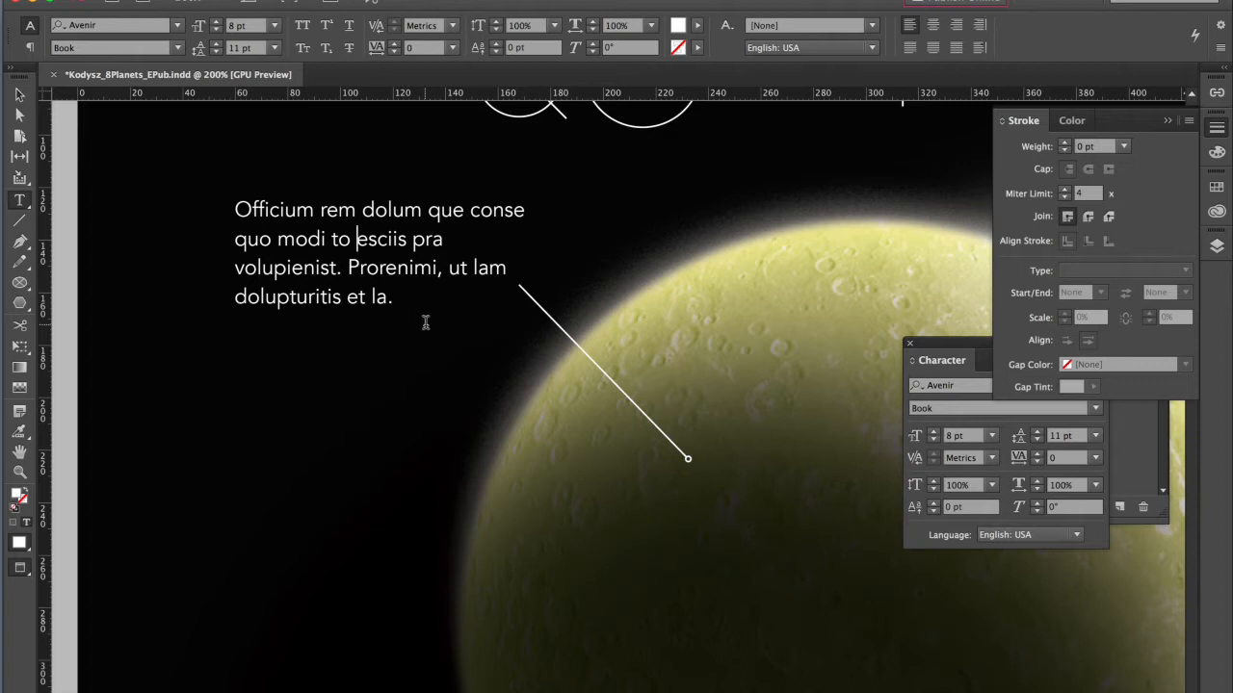
pyautogui.doubleClick(497, 271)
pyautogui.press('BackSpace')
pyautogui.press('BackSpace')
# Step: Rebreak the upper-left caption's lines after "que" and "esciis", and move its frame to about X 73 px, Y 124 px
pyautogui.click(472, 210)
pyautogui.press('Return')
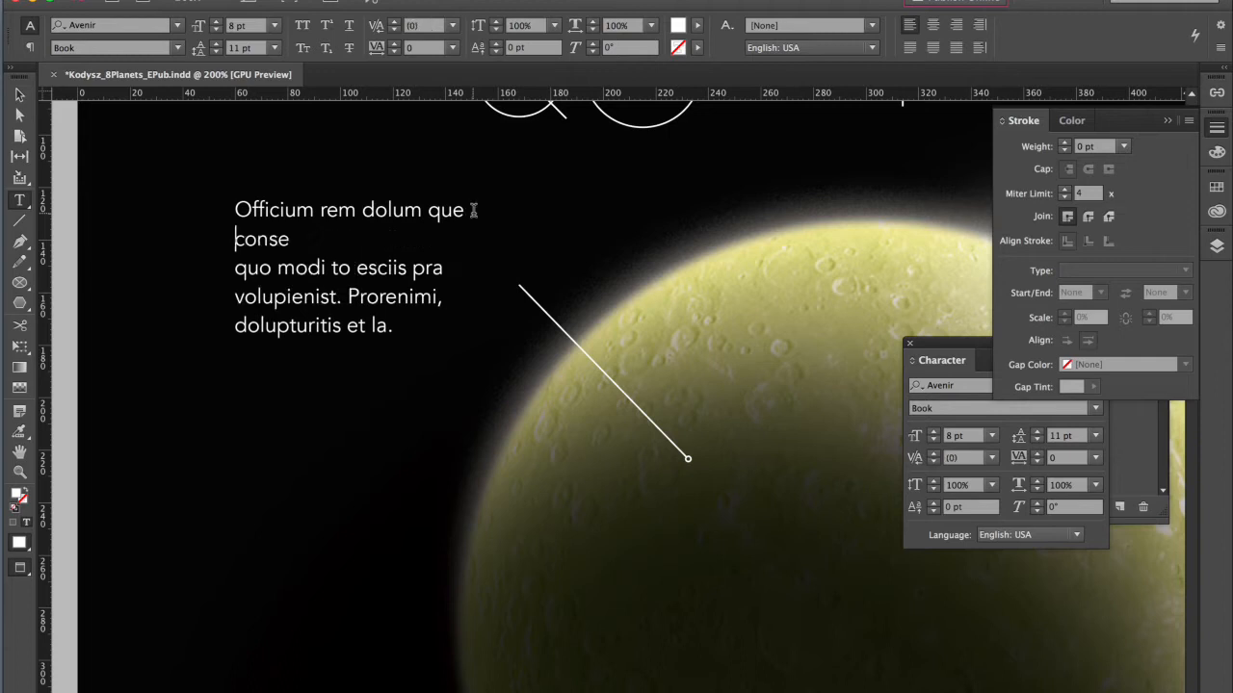
pyautogui.click(237, 268)
pyautogui.press('BackSpace')
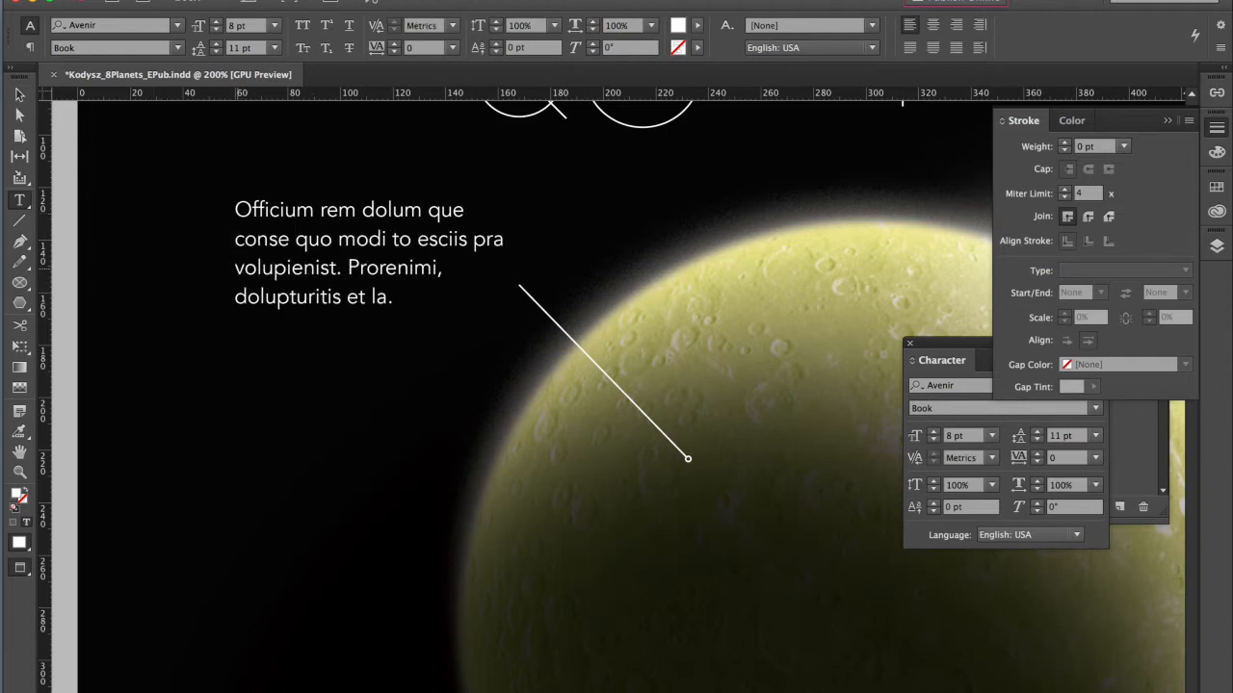
pyautogui.click(475, 244)
pyautogui.press('Return')
pyautogui.click(234, 295)
pyautogui.press('BackSpace')
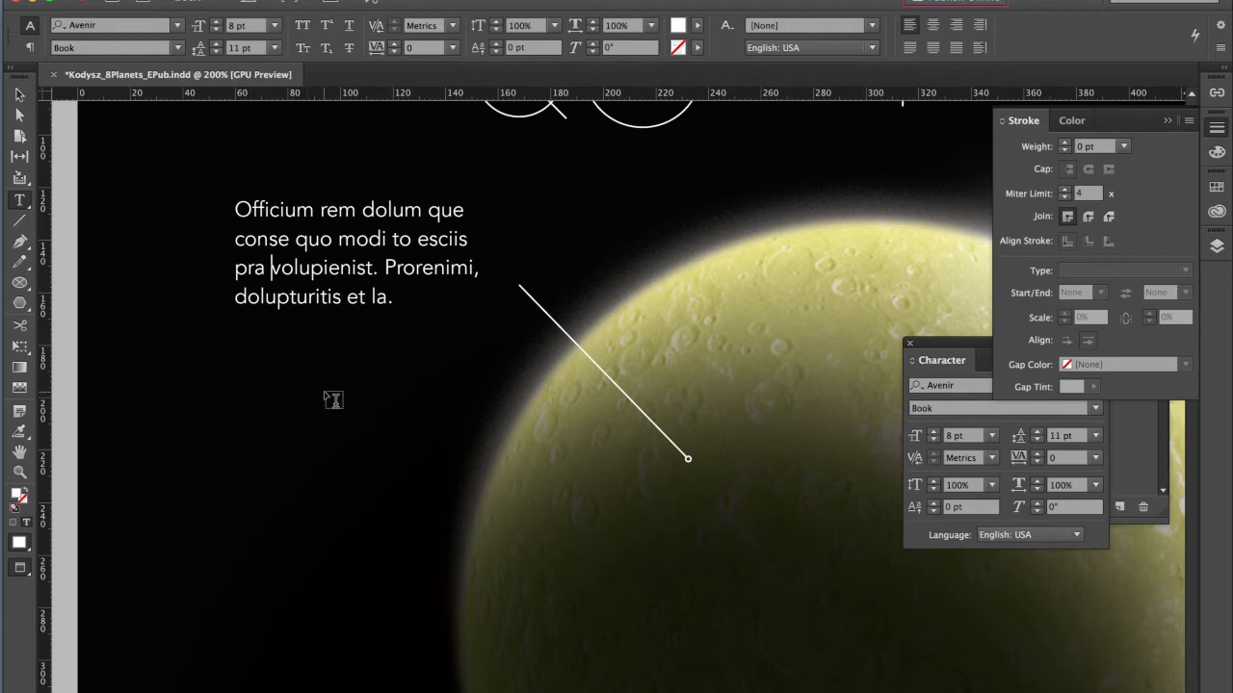
pyautogui.click(19, 95)
pyautogui.moveTo(275, 242); pyautogui.dragTo(309, 244)
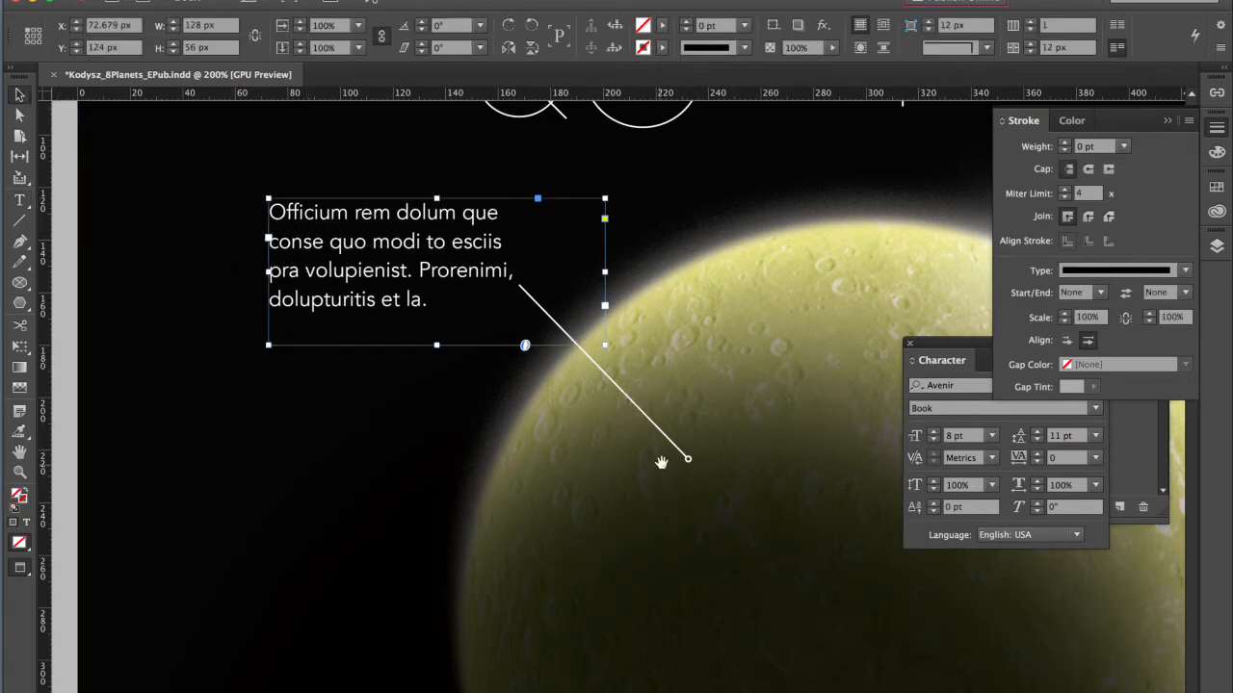
# Step: Set the stroke weight of the upper-right caption's leader line to 0.5 pt
pyautogui.press('super+minus')
pyautogui.press('super+minus')
pyautogui.moveTo(721, 405); pyautogui.dragTo(476, 393)
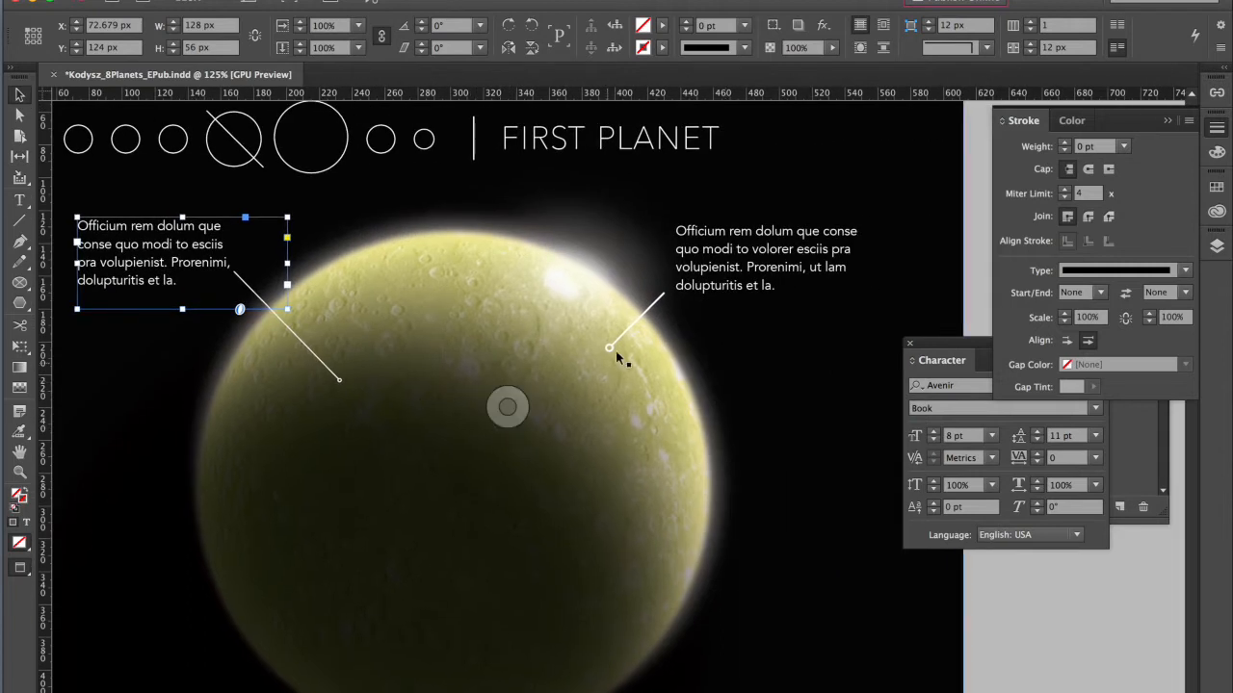
pyautogui.click(654, 306)
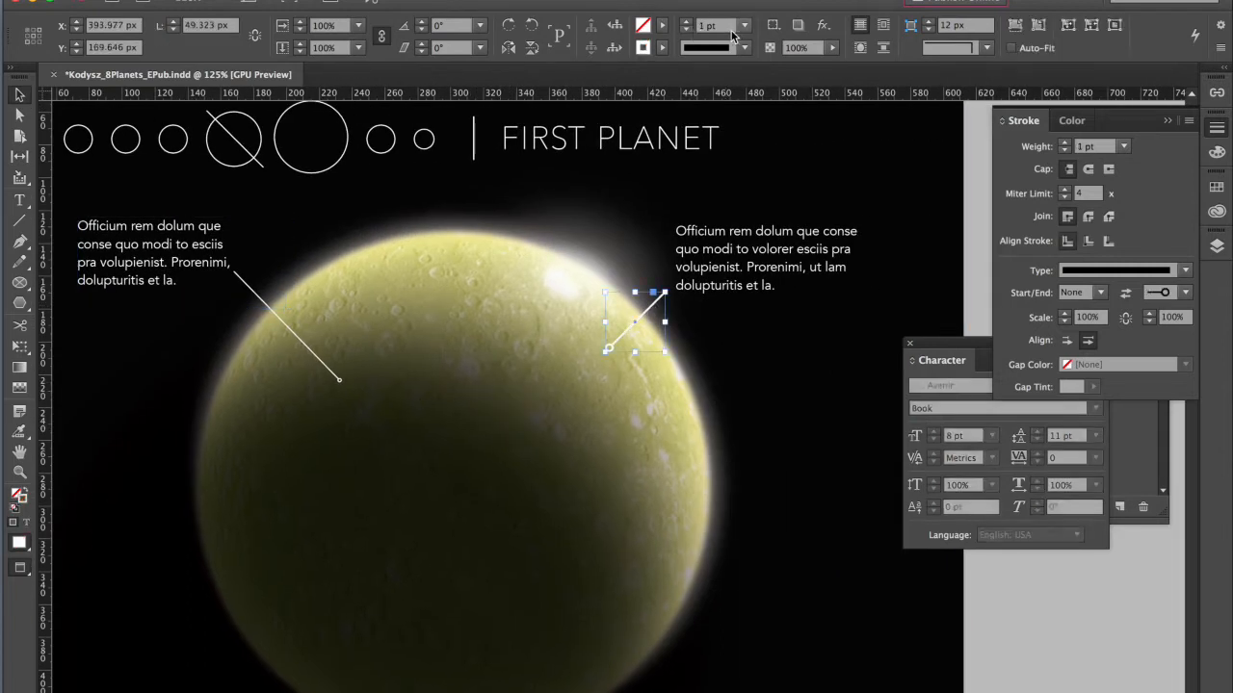
pyautogui.click(743, 28)
pyautogui.click(721, 59)
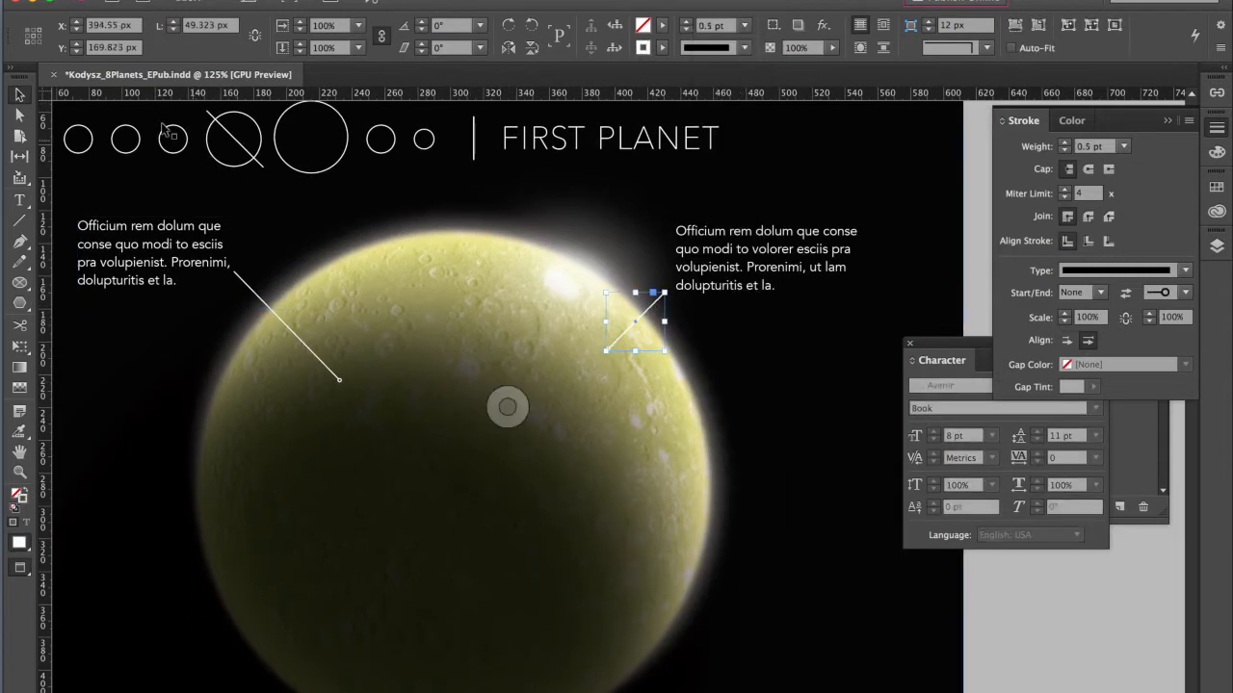
# Step: Move the upper-left caption together with its leader line straight down to about Y 155 px
pyautogui.keyDown('alt'); pyautogui.keyDown('super'); pyautogui.click(625, 449); pyautogui.keyUp('super'); pyautogui.keyUp('alt')
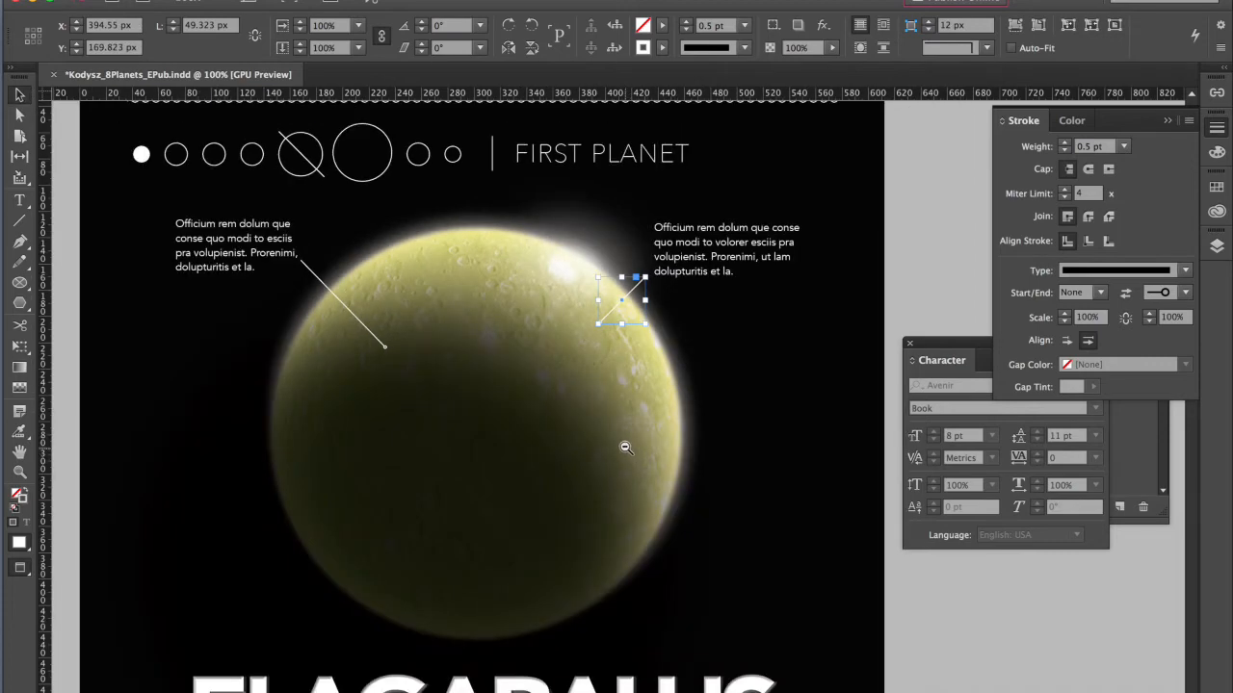
pyautogui.keyDown('alt'); pyautogui.keyDown('super'); pyautogui.click(624, 445); pyautogui.keyUp('super'); pyautogui.keyUp('alt')
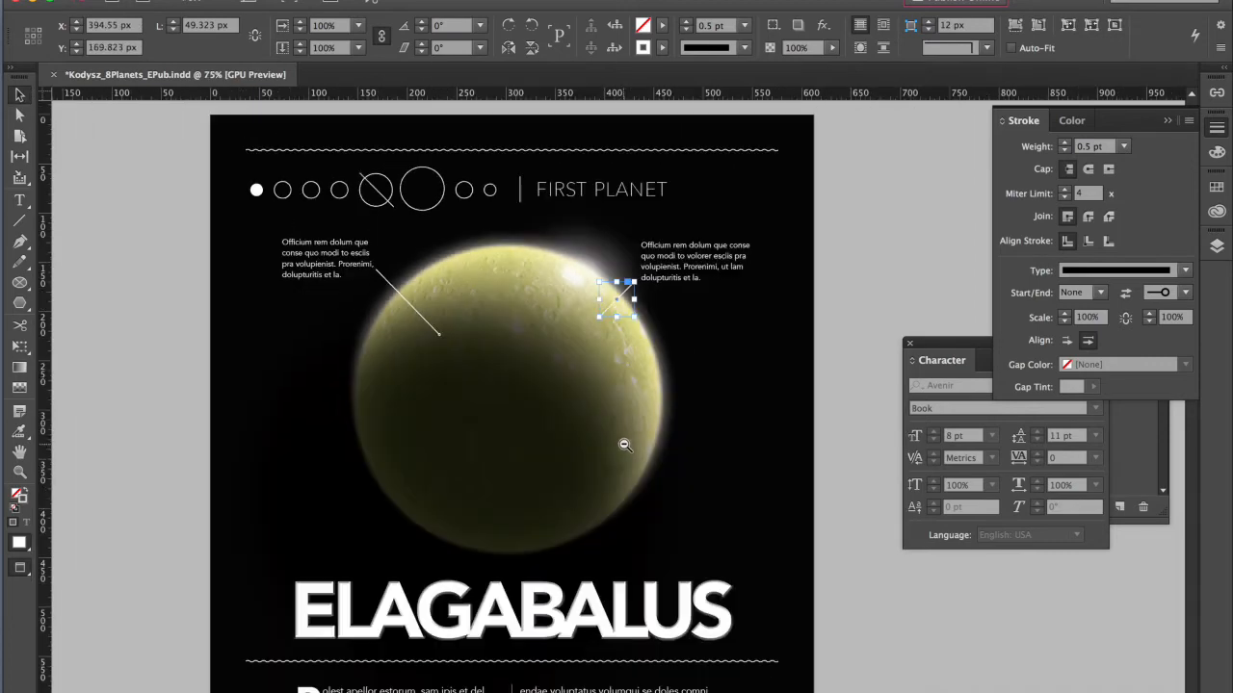
pyautogui.click(389, 281)
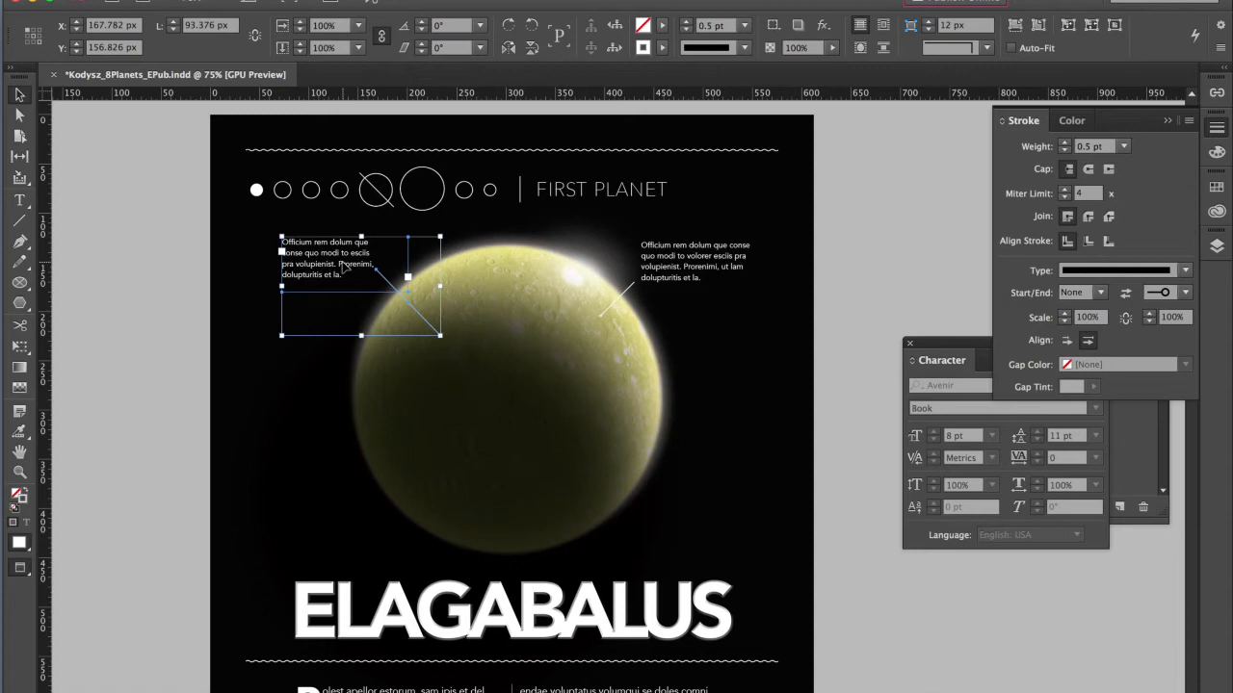
pyautogui.keyDown('shift'); pyautogui.click(347, 269); pyautogui.keyUp('shift')
pyautogui.moveTo(344, 255); pyautogui.dragTo(344, 284)
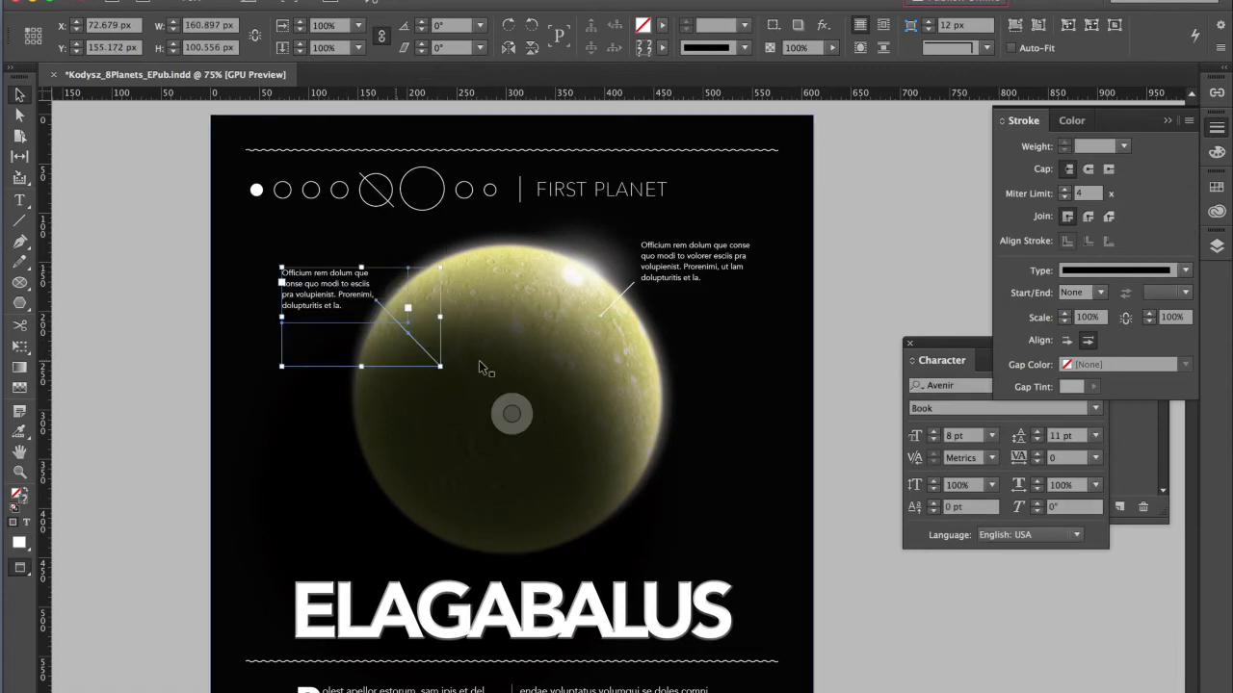
# Step: Move the upper-right caption together with its leader line straight down to about Y 143 px, and deselect them
pyautogui.click(694, 269)
pyautogui.keyDown('shift'); pyautogui.click(616, 296); pyautogui.keyUp('shift')
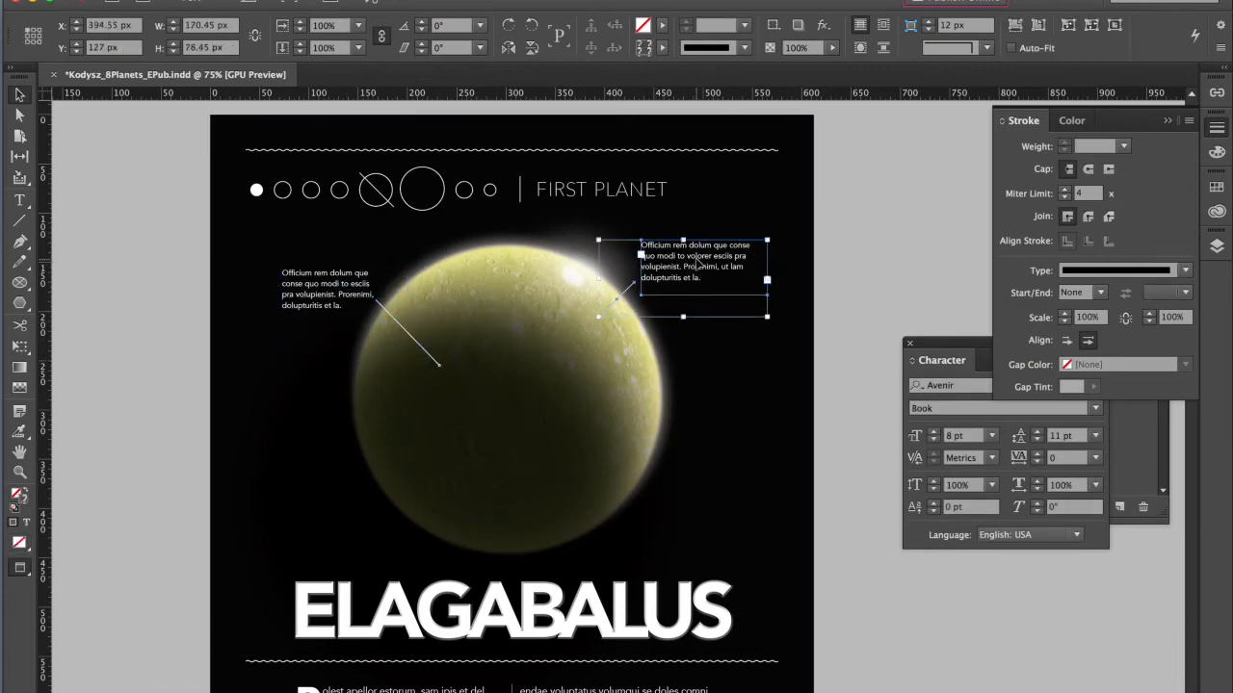
pyautogui.moveTo(694, 265); pyautogui.dragTo(695, 281)
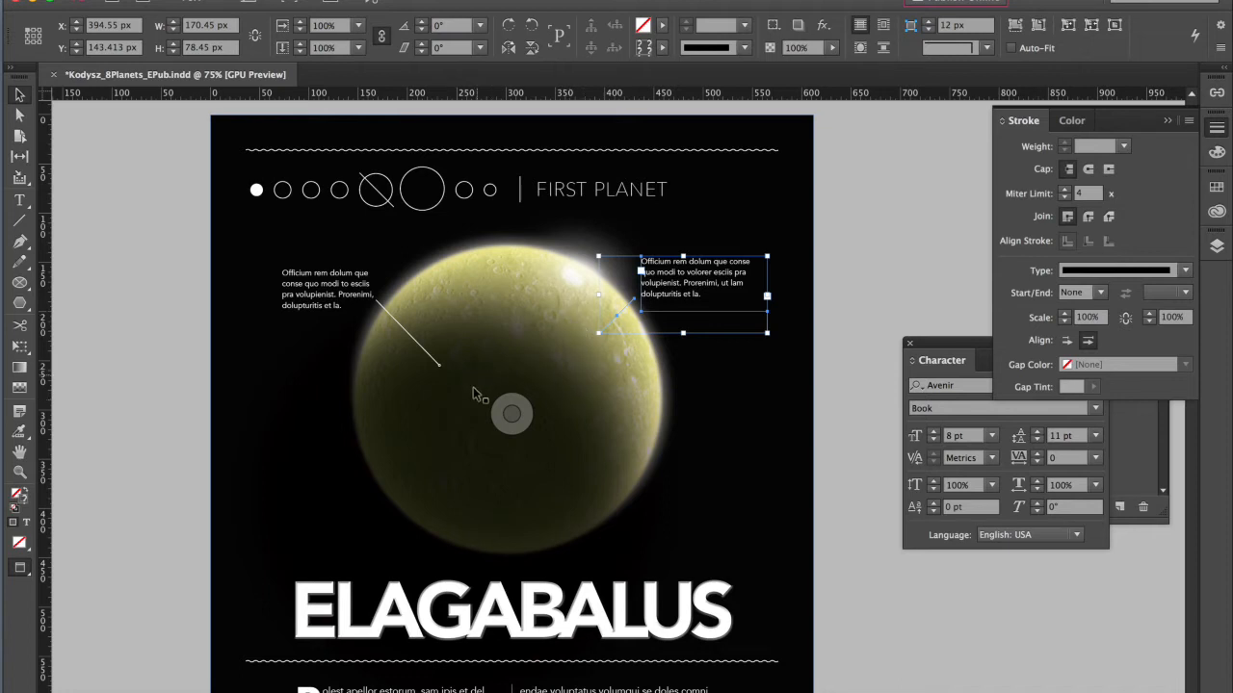
pyautogui.click(856, 518)
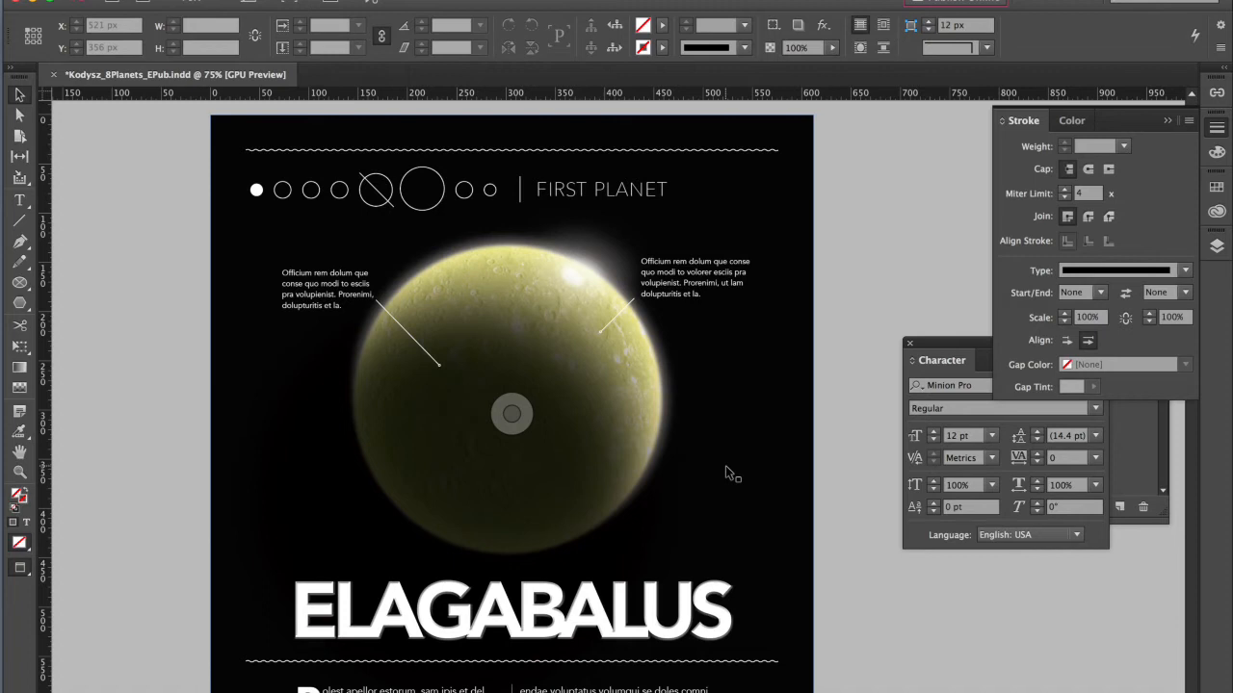
# Step: Shorten the upper-left caption's leader line to about 72 px by moving its circle end, and deselect it
pyautogui.click(420, 344)
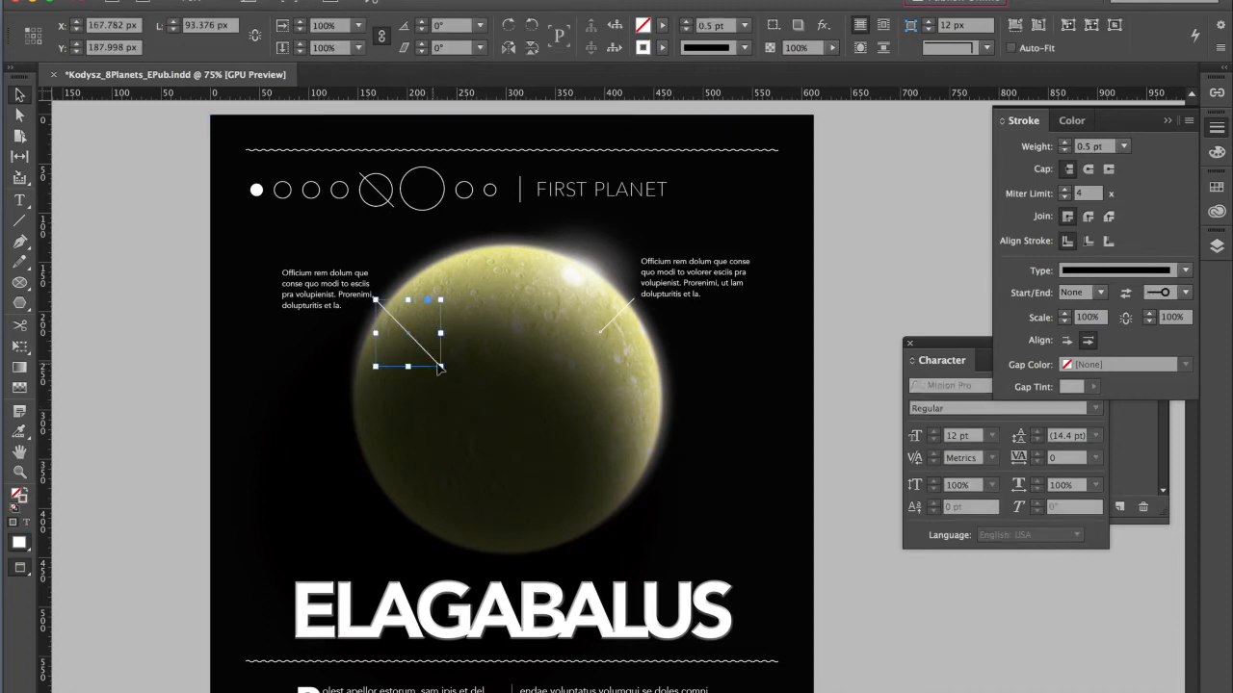
pyautogui.moveTo(439, 366); pyautogui.dragTo(422, 354)
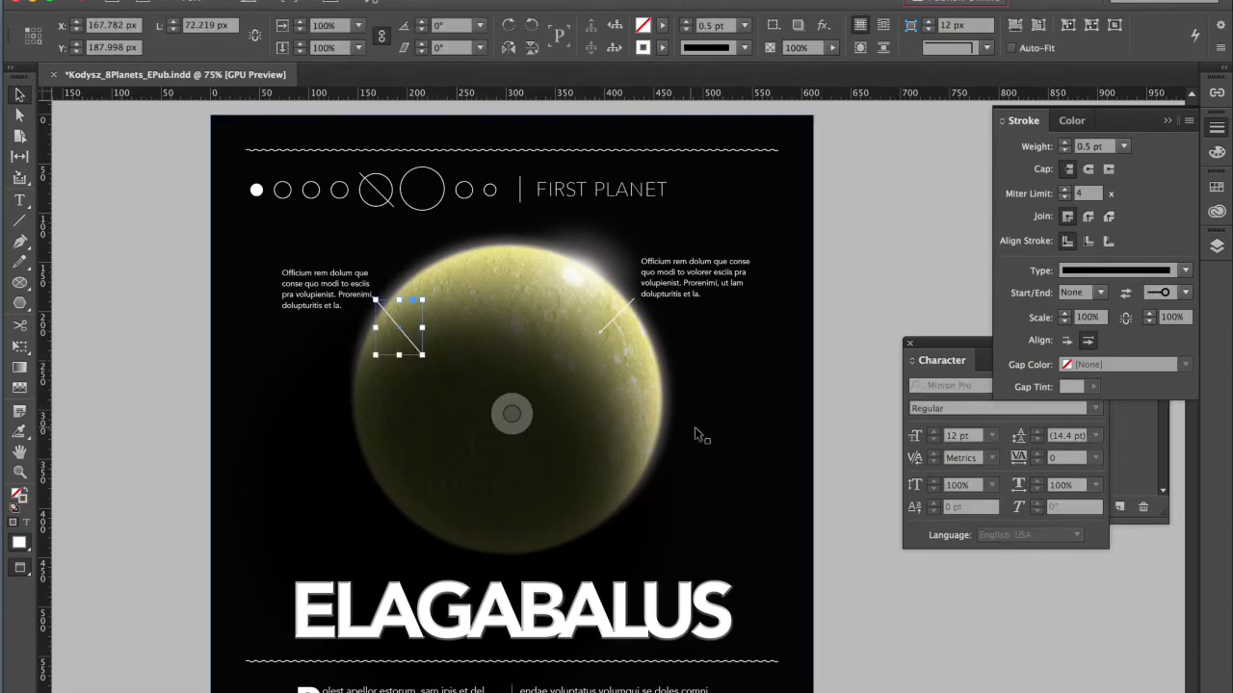
pyautogui.click(859, 430)
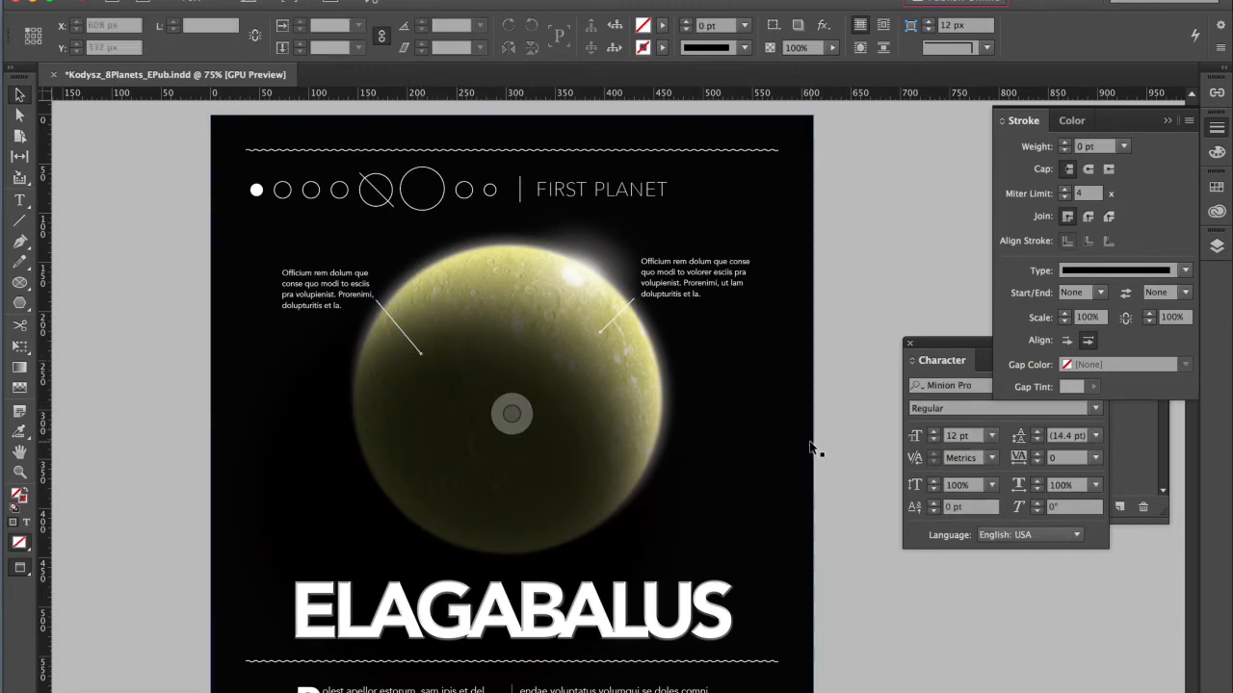
pyautogui.click(684, 305)
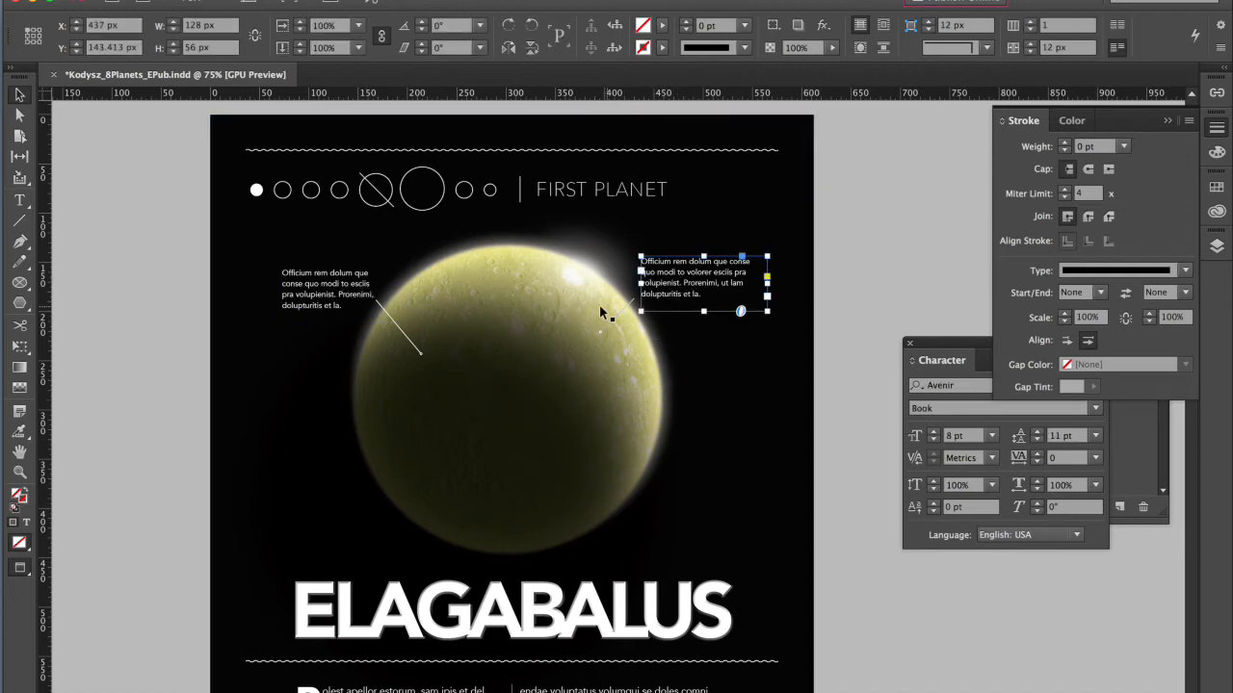
pyautogui.keyDown('shift'); pyautogui.click(616, 312); pyautogui.keyUp('shift')
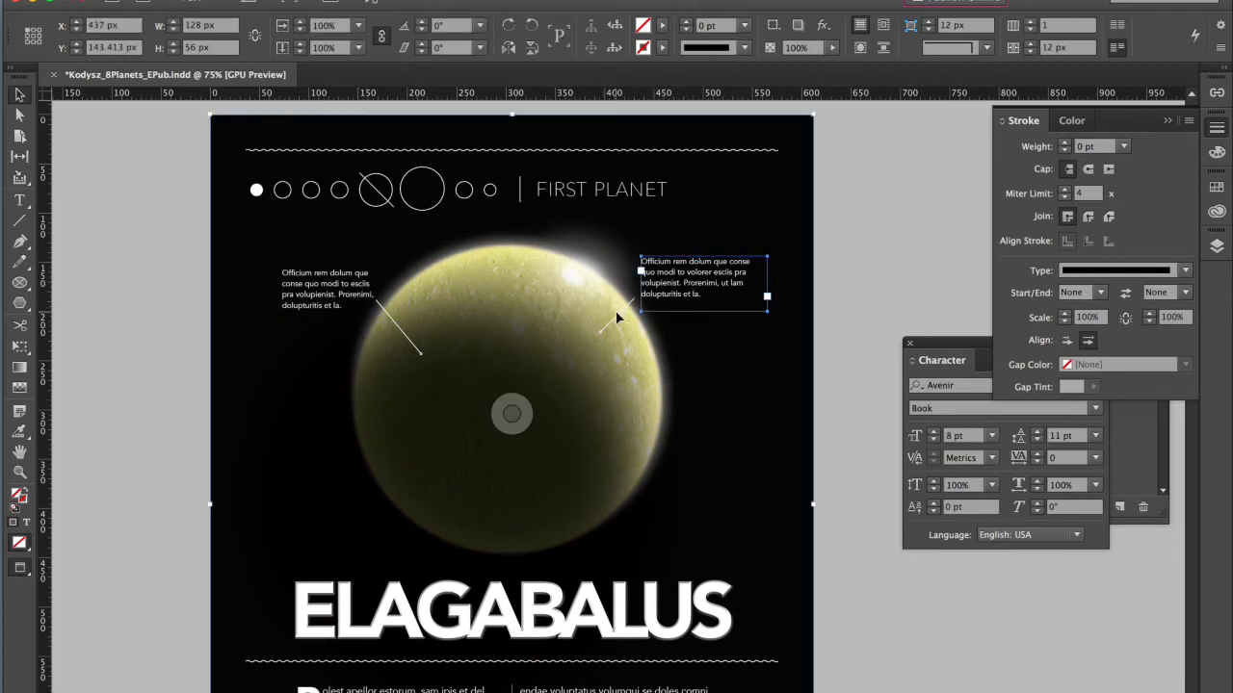
pyautogui.click(856, 356)
# Step: Duplicate the upper-right caption with its leader line to the planet's lower right, at about X 406 px, Y 364 px
pyautogui.click(724, 293)
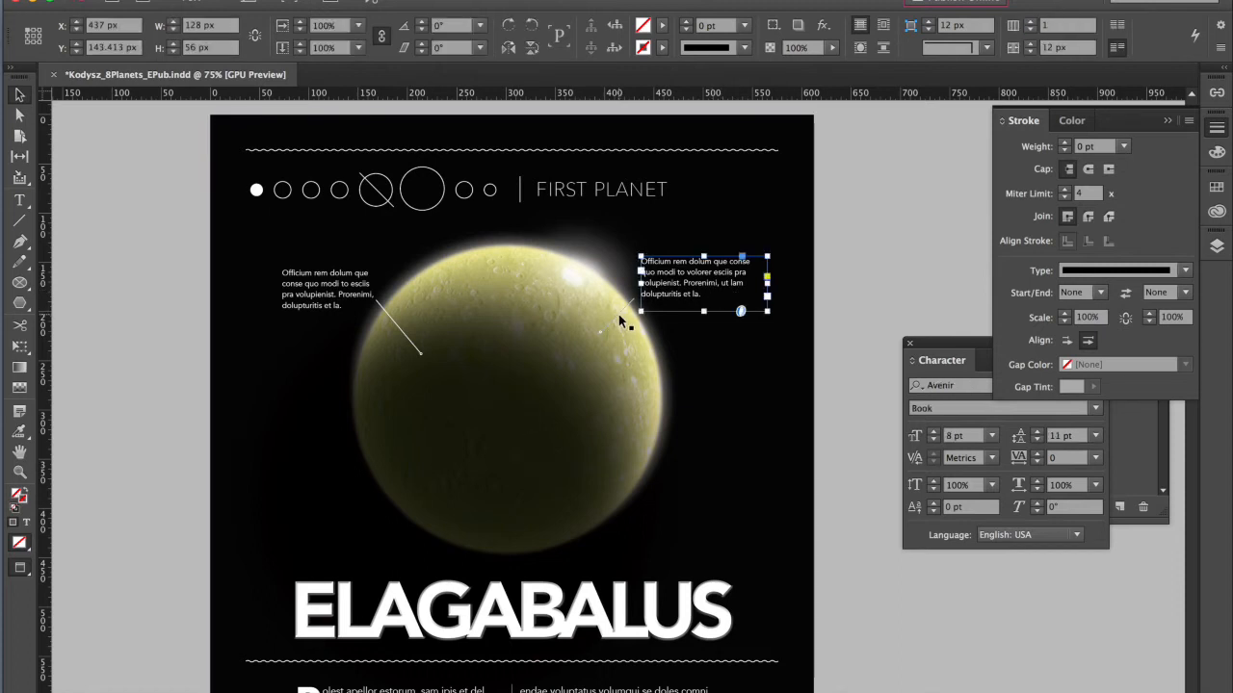
pyautogui.keyDown('shift'); pyautogui.click(617, 314); pyautogui.keyUp('shift')
pyautogui.moveTo(620, 320); pyautogui.dragTo(693, 507)
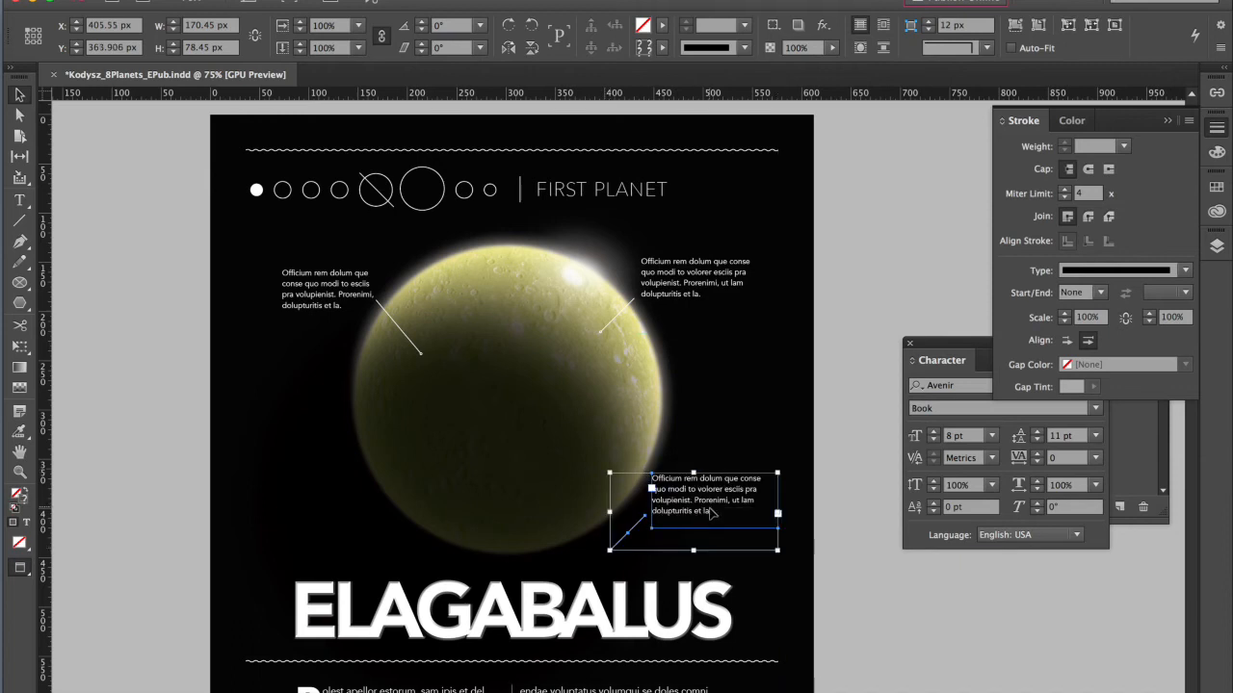
# Step: Delete the closing words "Prorenimi, ut lam dolupturitis et la." from the lower-right caption
pyautogui.click(19, 200)
pyautogui.click(708, 515)
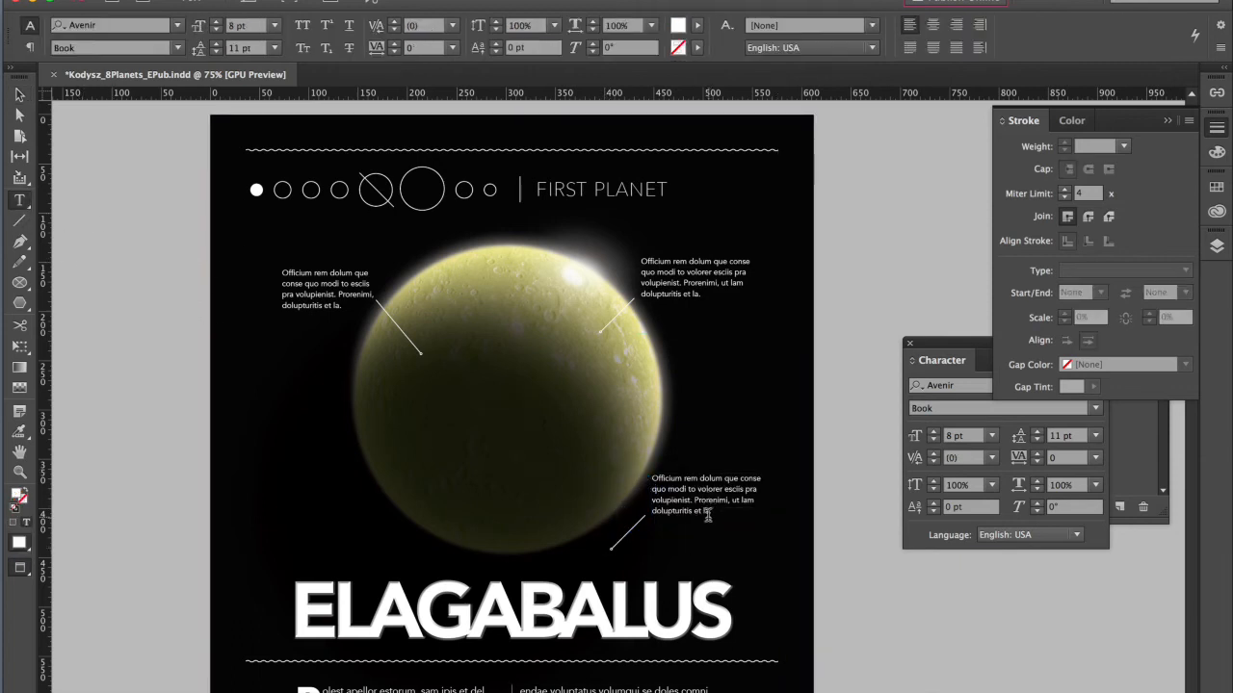
pyautogui.keyDown('shift'); pyautogui.click(711, 513); pyautogui.keyUp('shift')
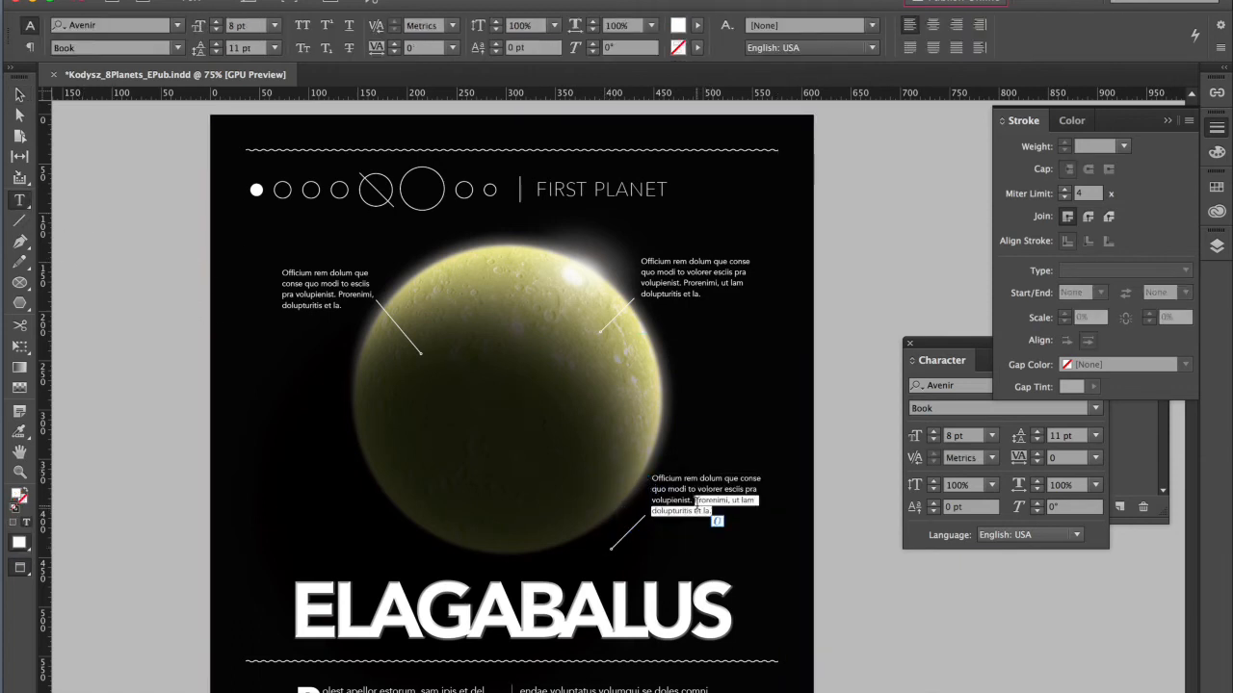
pyautogui.press('BackSpace')
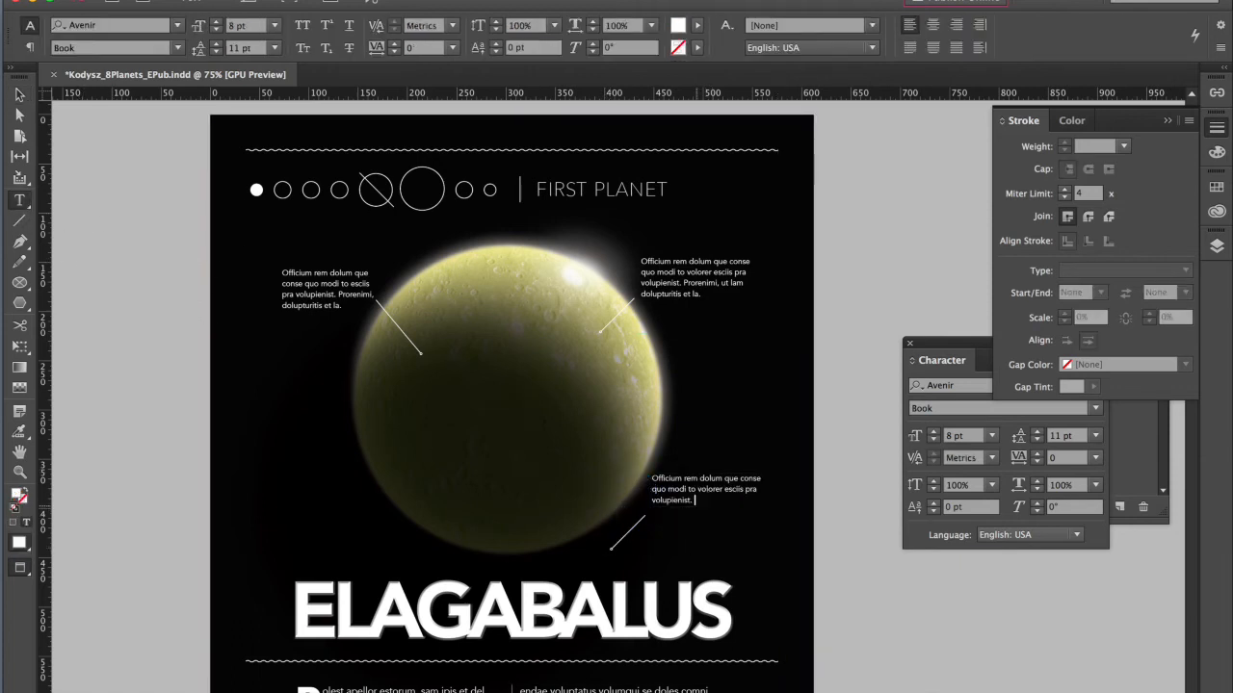
# Step: Rebreak the lower-right caption into the three lines "Officium rem dolum que", "conse quo modi to volorer" and "pra volupienist", removing "esciis"
pyautogui.click(740, 478)
pyautogui.press('Return')
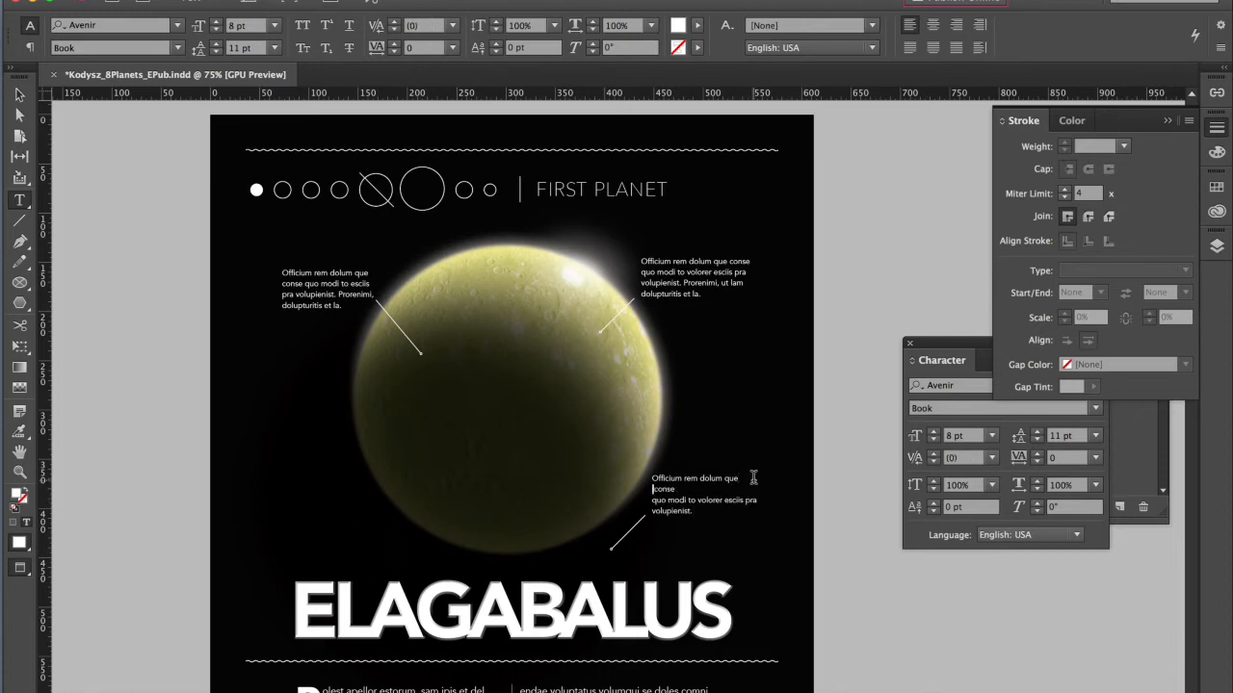
pyautogui.click(651, 500)
pyautogui.press('BackSpace')
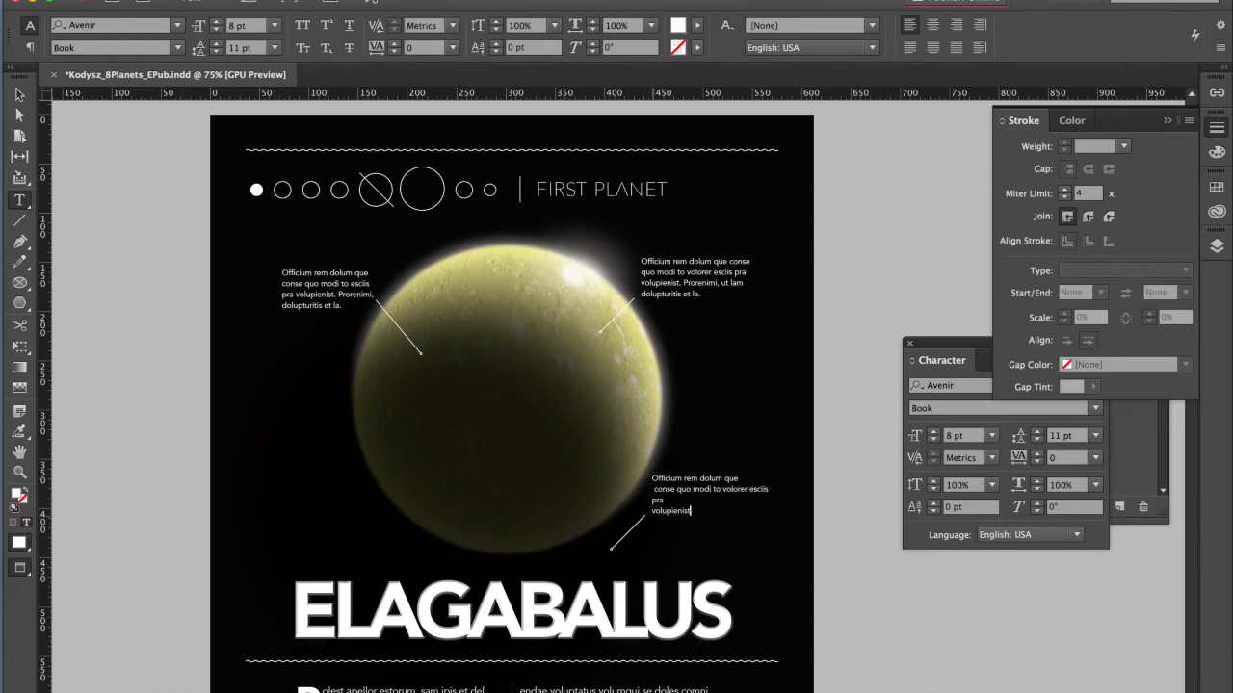
pyautogui.click(654, 510)
pyautogui.press('BackSpace')
pyautogui.doubleClick(758, 489)
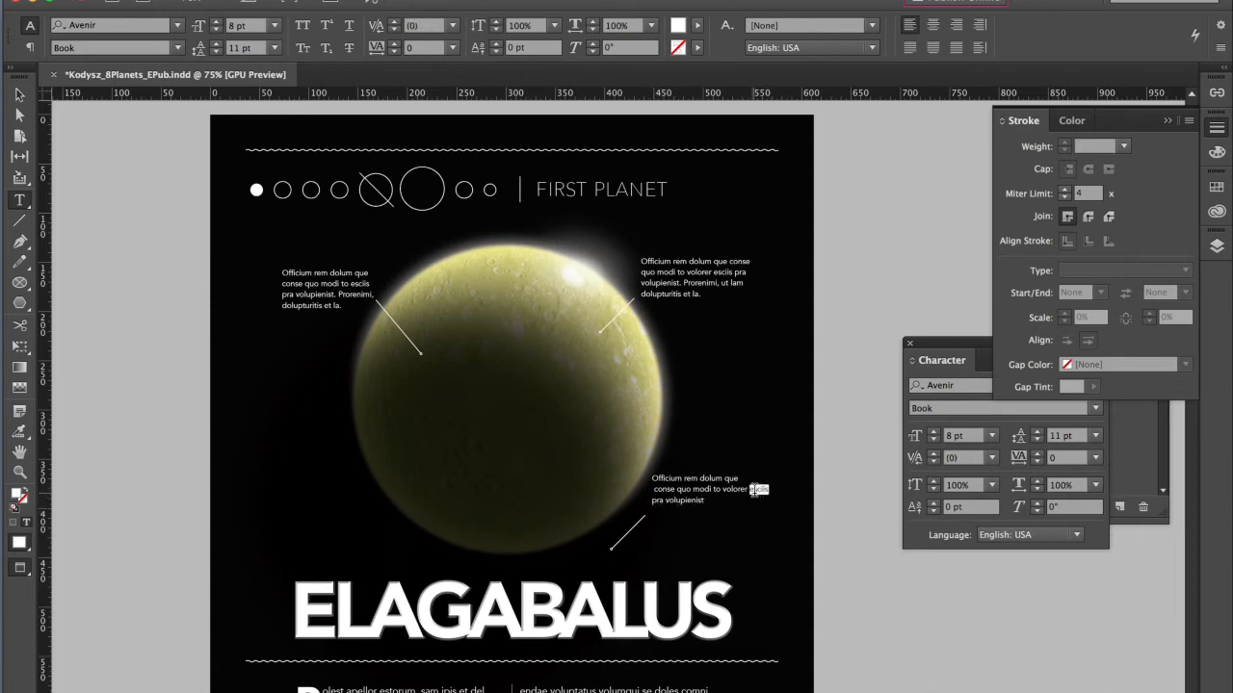
pyautogui.press('BackSpace')
pyautogui.press('Return')
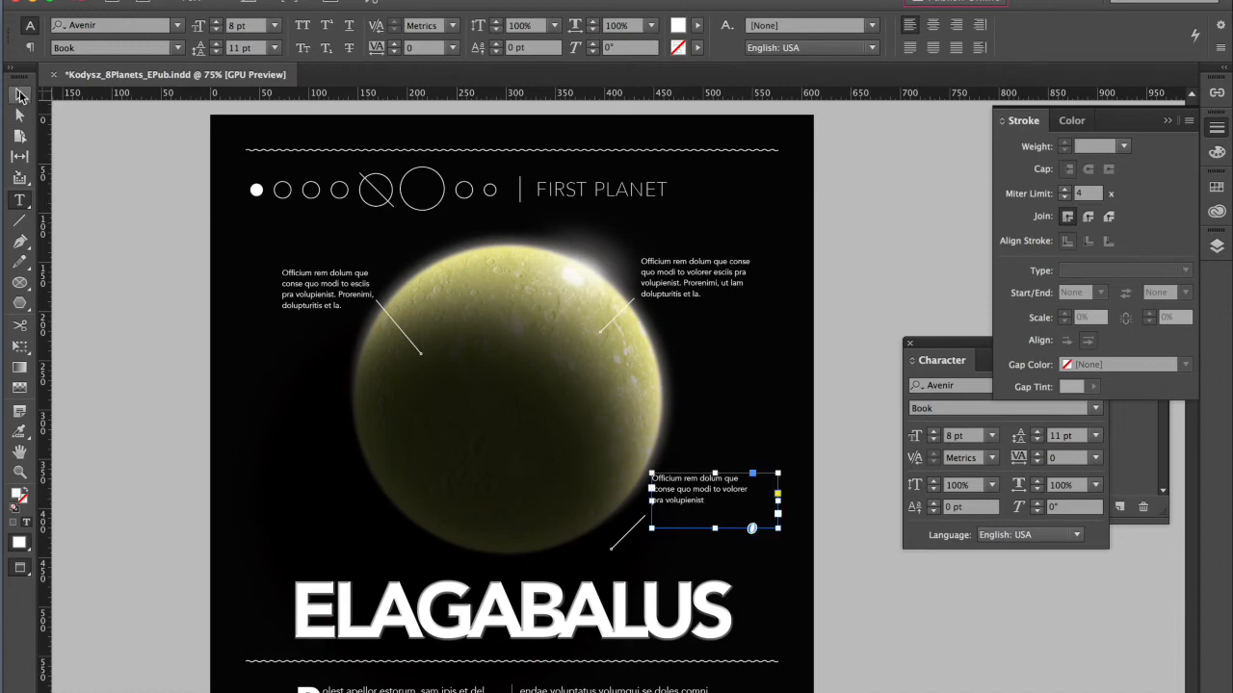
# Step: Rotate the lower-right caption's leader line to -90°
pyautogui.click(20, 93)
pyautogui.click(627, 534)
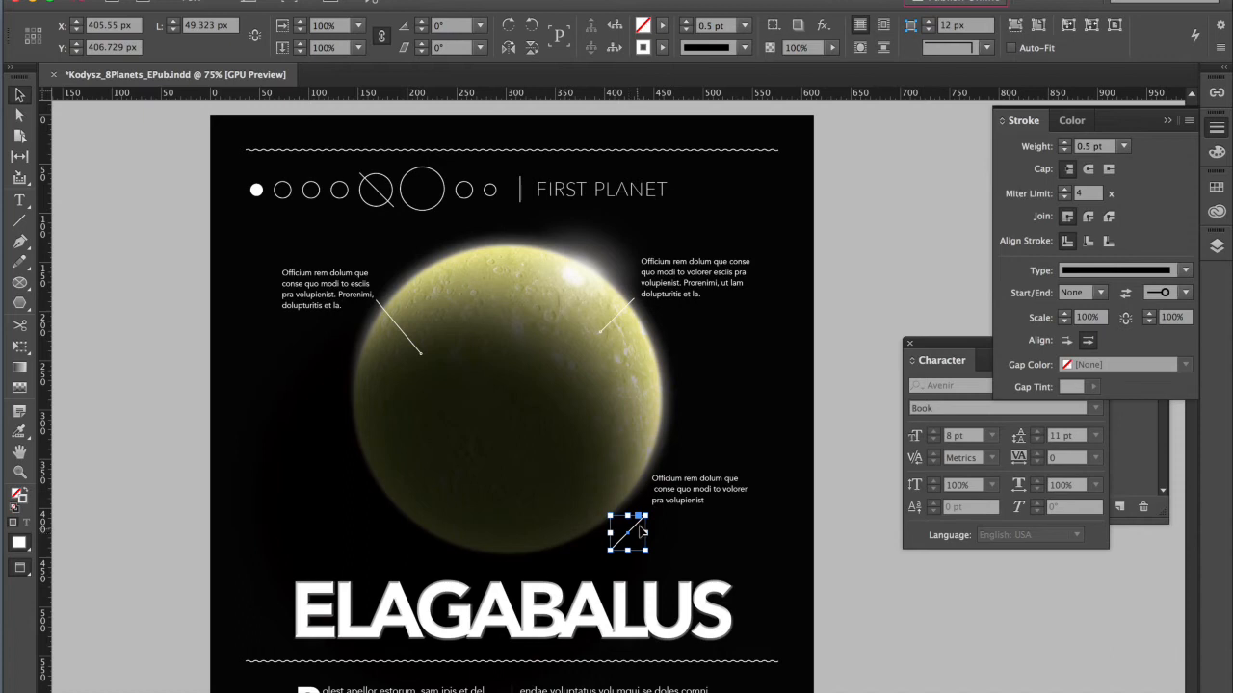
pyautogui.moveTo(643, 509); pyautogui.dragTo(673, 570)
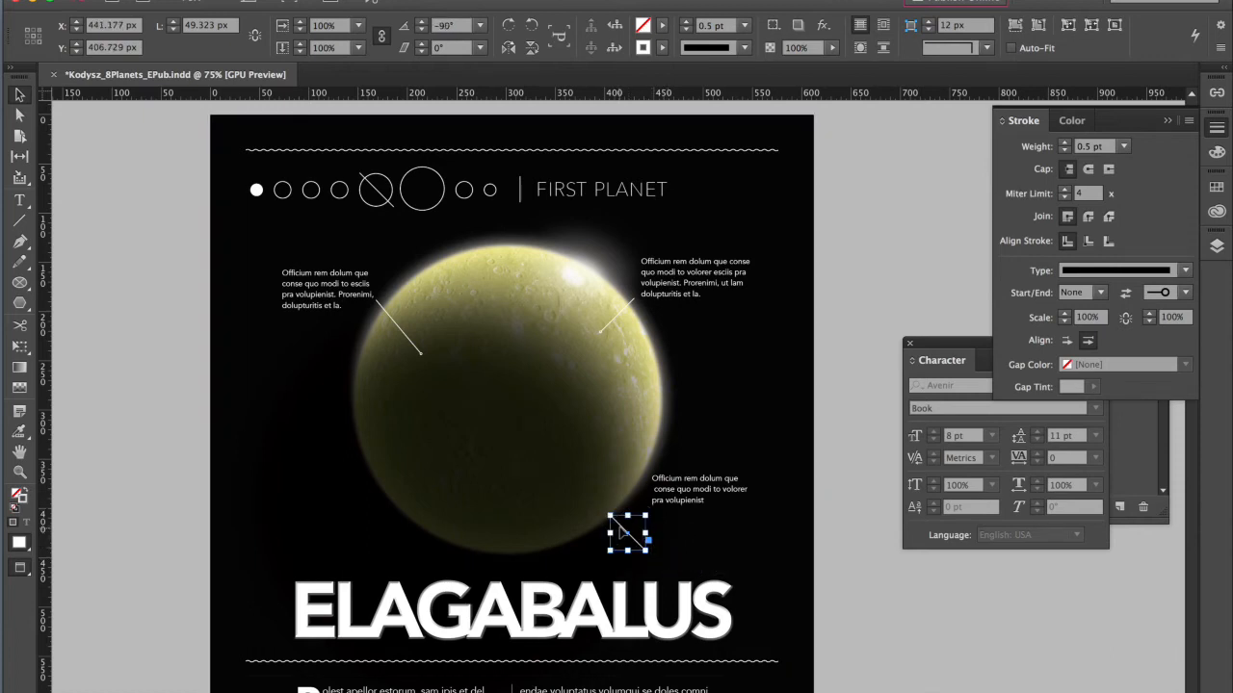
# Step: Move the rotated leader line onto the planet's lower-right edge at about X 446 px, Y 328 px, ending at the caption, and deselect it
pyautogui.moveTo(620, 525); pyautogui.dragTo(794, 594)
pyautogui.press('super+space')
pyautogui.press('space')
pyautogui.moveTo(482, 313); pyautogui.dragTo(615, 459)
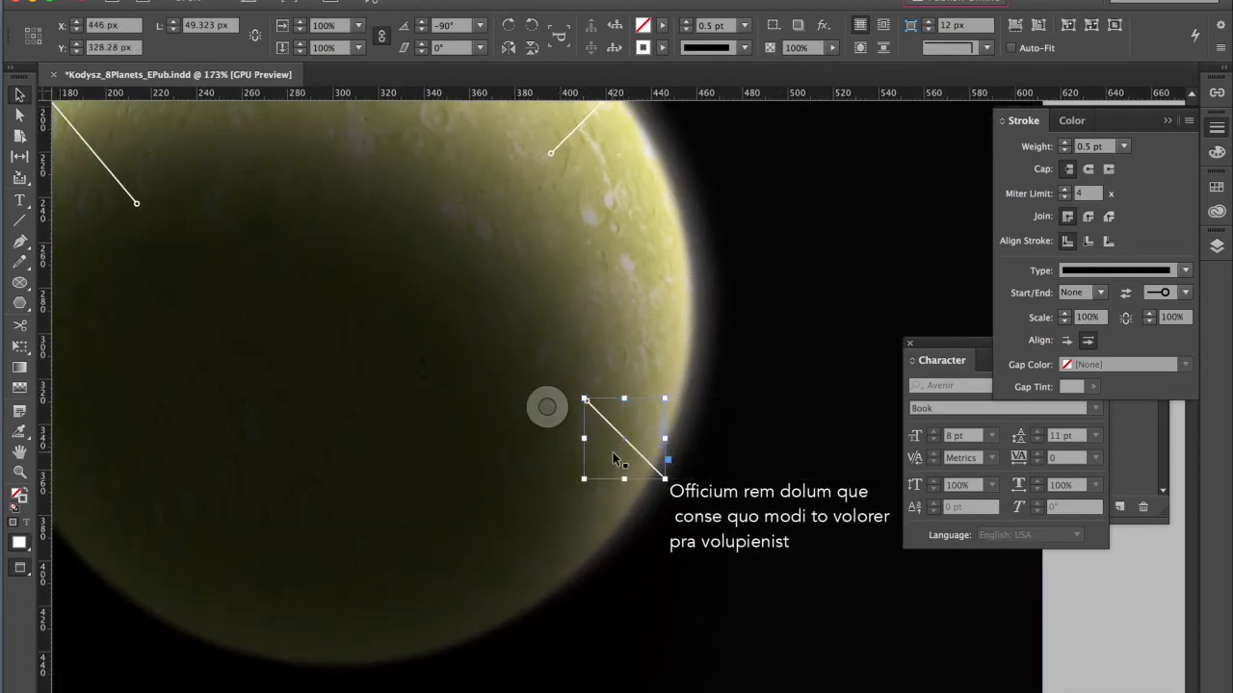
pyautogui.press('super+alt+space')
pyautogui.keyDown('alt'); pyautogui.keyDown('super'); pyautogui.click(614, 462); pyautogui.keyUp('super'); pyautogui.keyUp('alt')
pyautogui.keyDown('alt'); pyautogui.keyDown('super'); pyautogui.click(613, 463); pyautogui.keyUp('super'); pyautogui.keyUp('alt')
pyautogui.keyDown('alt'); pyautogui.keyDown('super'); pyautogui.click(614, 463); pyautogui.keyUp('super'); pyautogui.keyUp('alt')
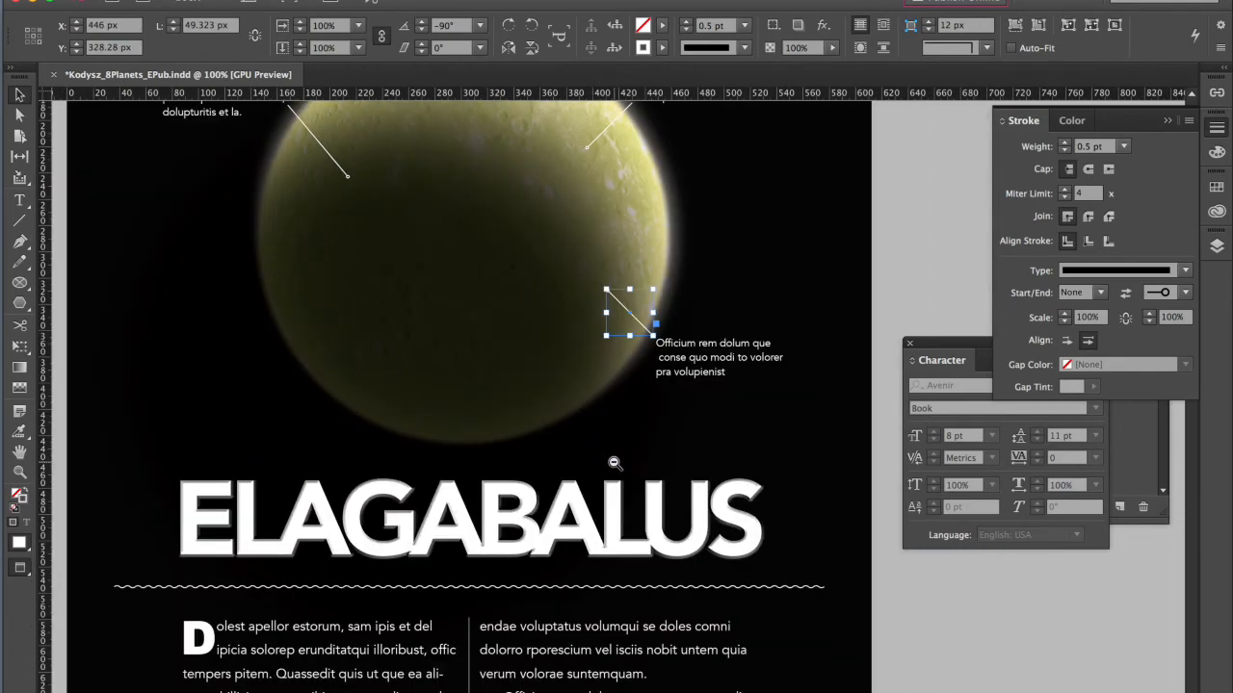
pyautogui.click(871, 286)
pyautogui.press('space')
pyautogui.press('super+alt+space')
pyautogui.keyDown('alt'); pyautogui.keyDown('super'); pyautogui.click(763, 293); pyautogui.keyUp('super'); pyautogui.keyUp('alt')
pyautogui.moveTo(607, 358); pyautogui.dragTo(694, 359)
# Step: Move the lower-right caption together with its leader line to about X 419 px, Y 342 px, and deselect them
pyautogui.click(685, 458)
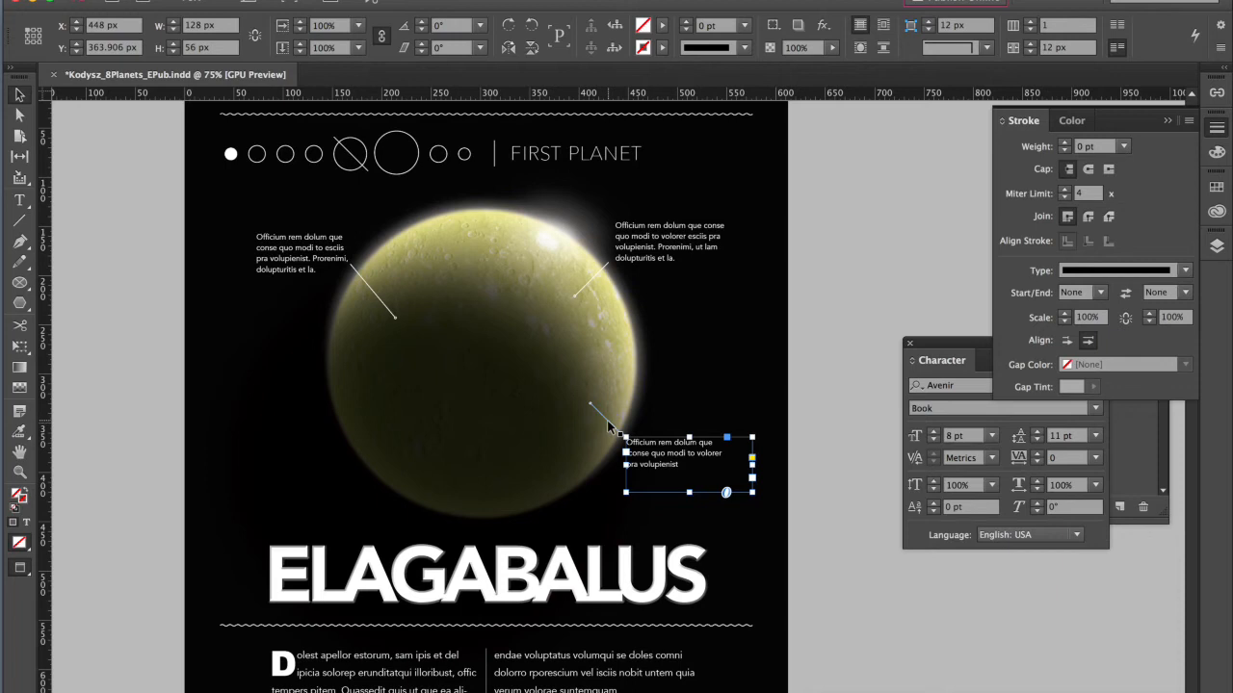
pyautogui.keyDown('shift'); pyautogui.click(621, 427); pyautogui.keyUp('shift')
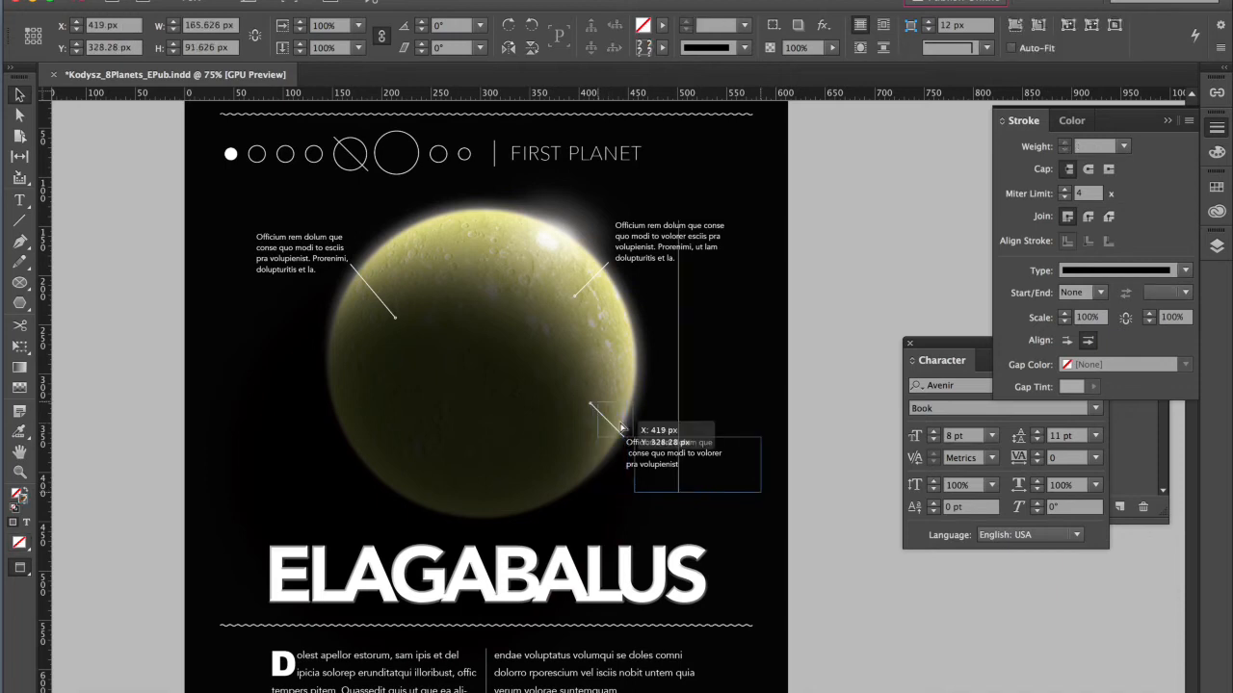
pyautogui.moveTo(613, 419); pyautogui.dragTo(617, 432)
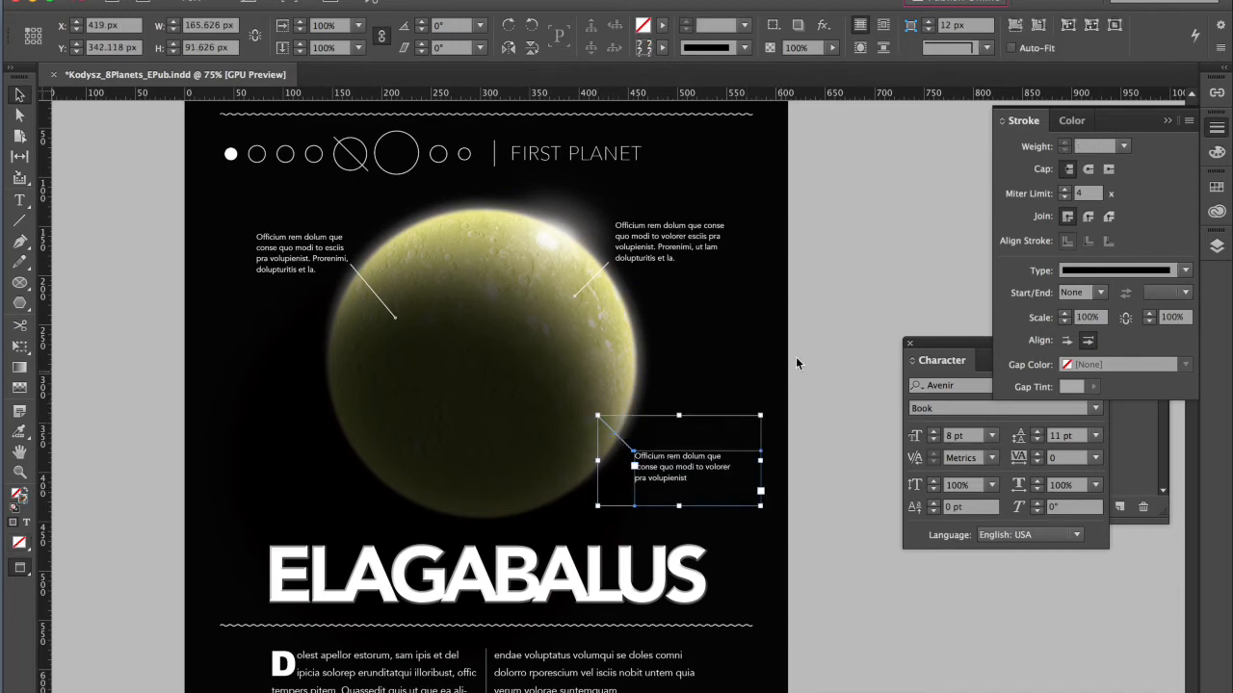
pyautogui.click(855, 286)
# Step: Select all three captions with their leader lines around the Elagabalus planet for copying
pyautogui.press('super+minus')
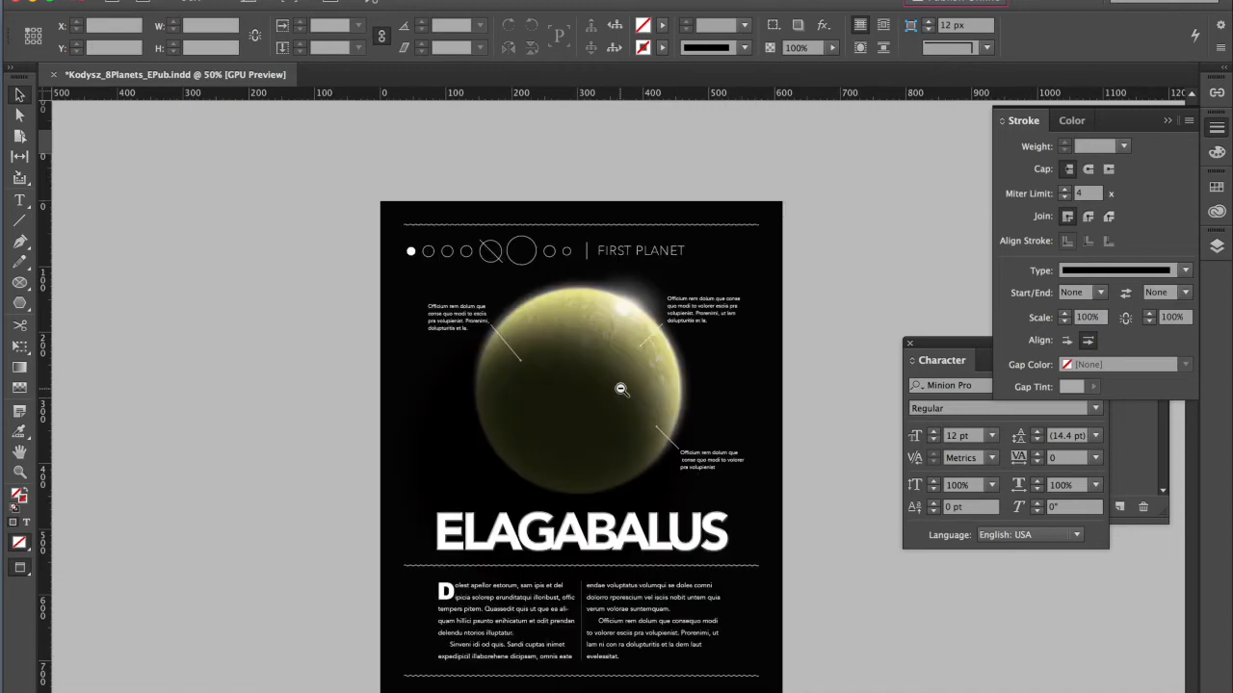
pyautogui.moveTo(648, 427); pyautogui.dragTo(647, 378)
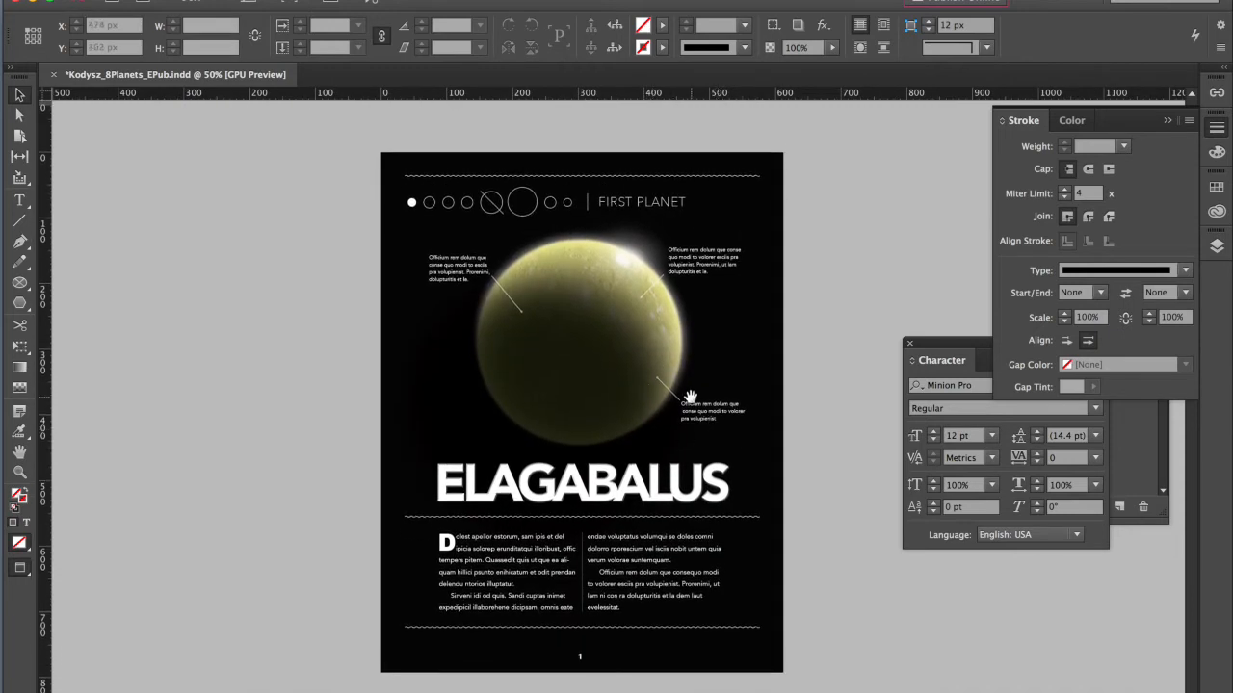
pyautogui.click(469, 494)
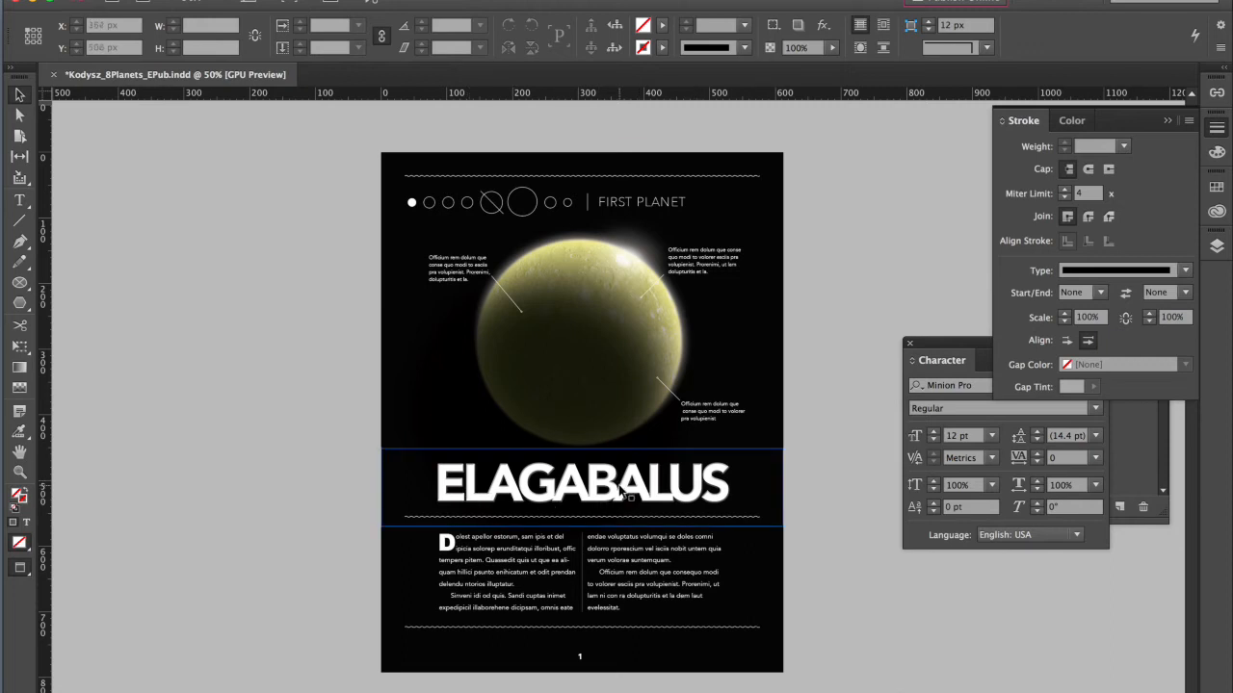
pyautogui.click(664, 438)
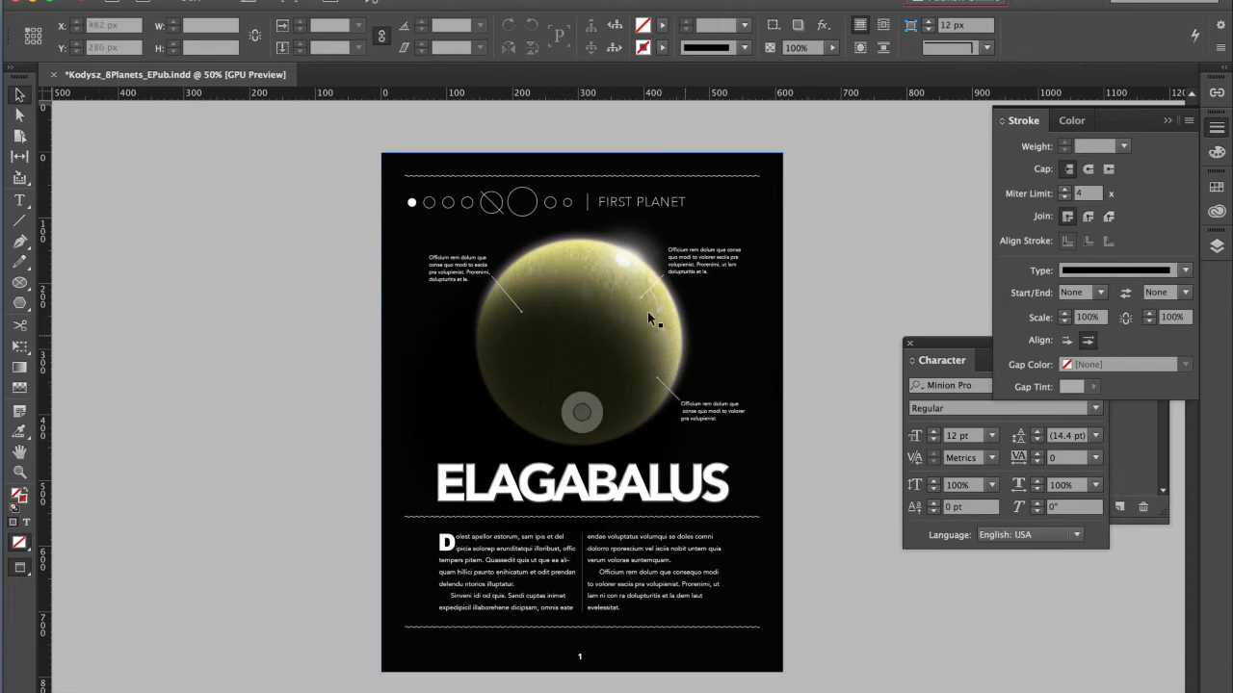
pyautogui.click(679, 266)
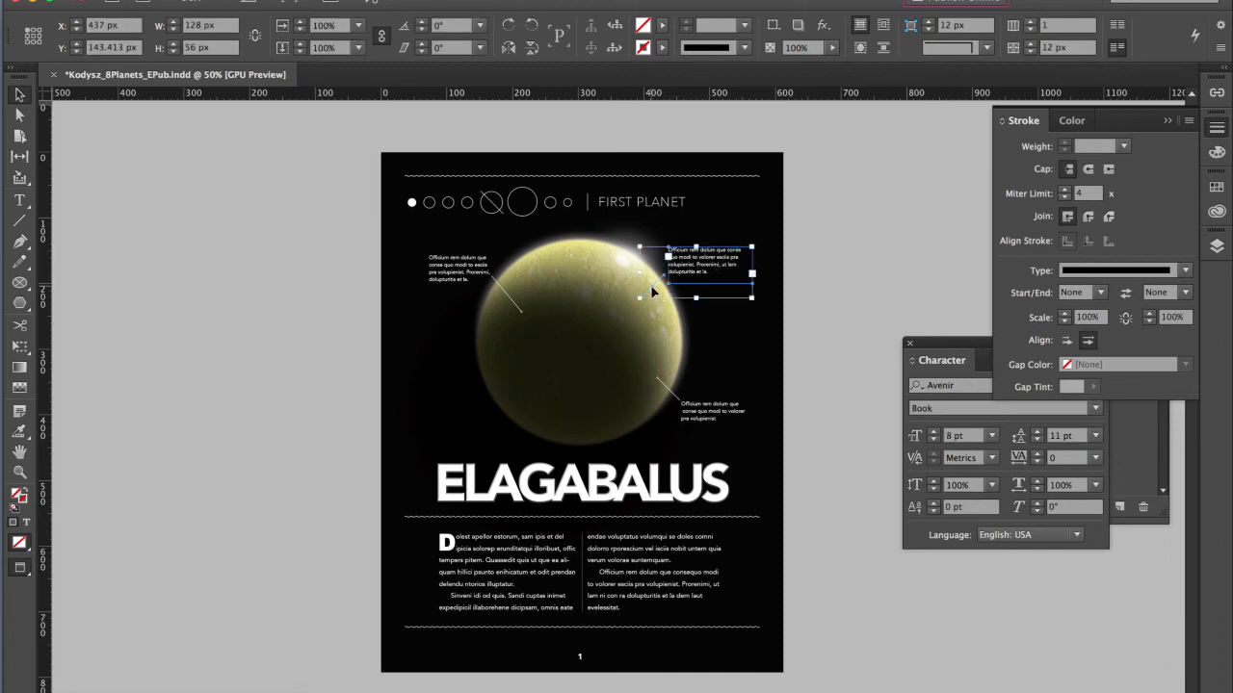
pyautogui.keyDown('shift'); pyautogui.click(664, 393); pyautogui.keyUp('shift')
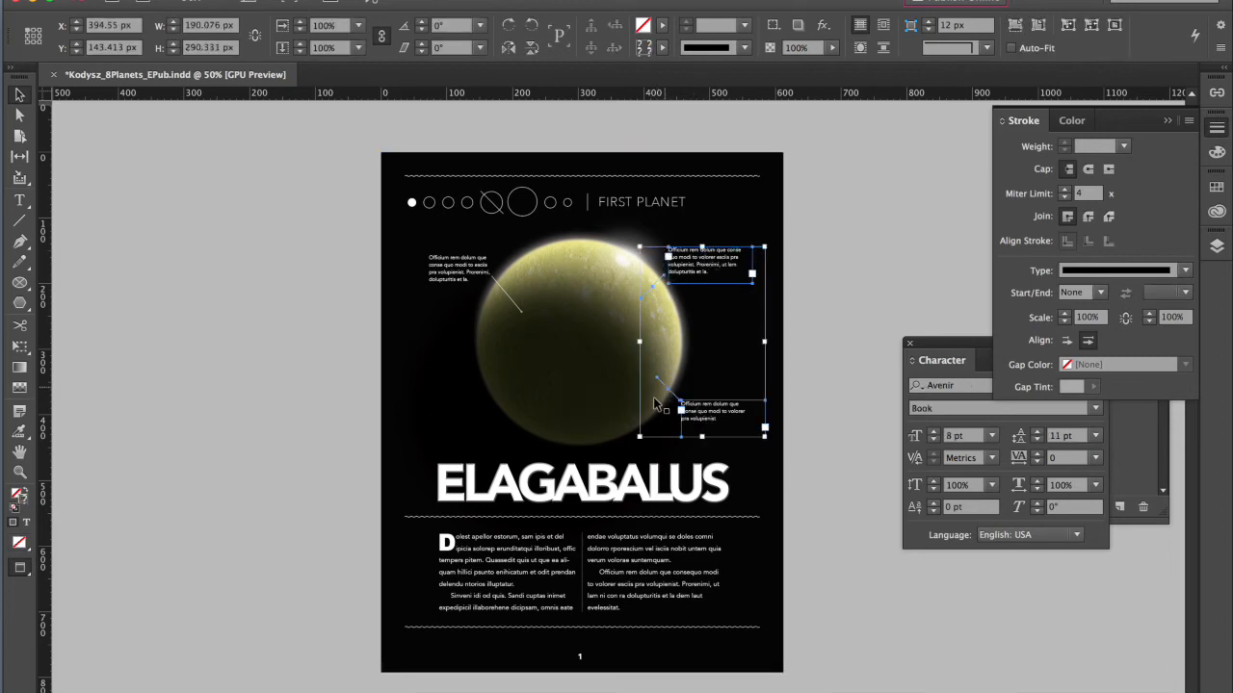
pyautogui.keyDown('shift'); pyautogui.click(473, 274); pyautogui.keyUp('shift')
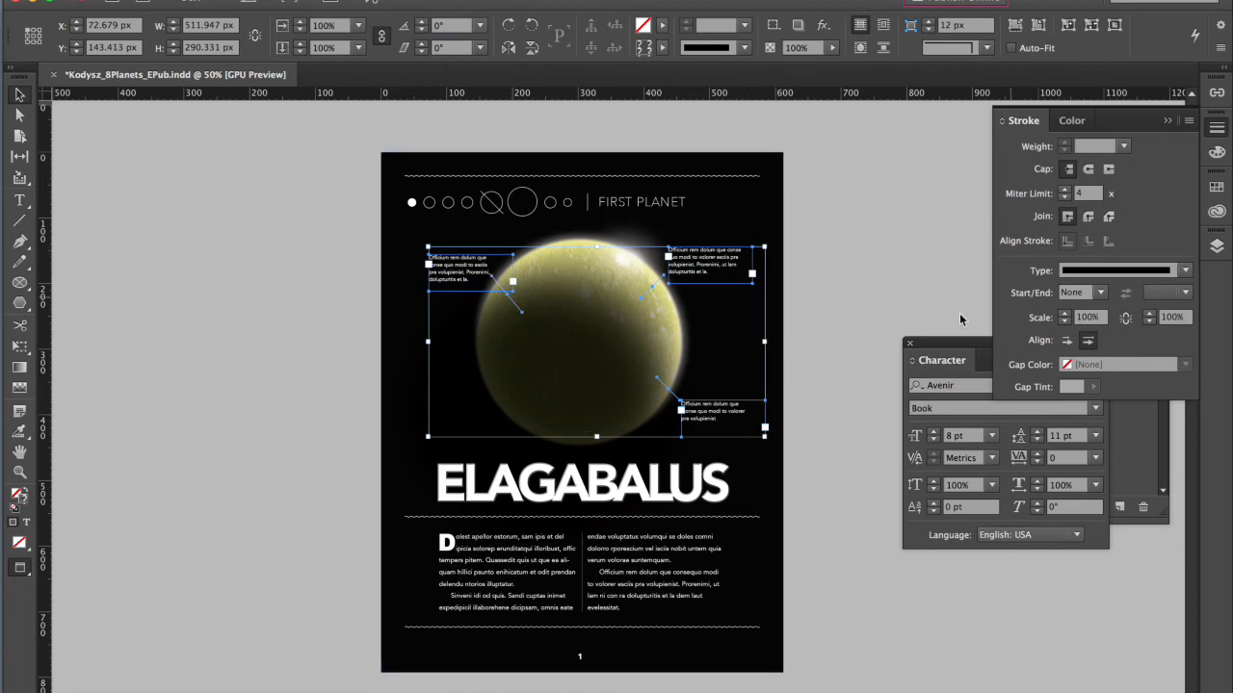
# Step: Paste the three captions with their leader lines around the Vespasian planet on page 5, shift them slightly up and left, and deselect them
pyautogui.click(1155, 452)
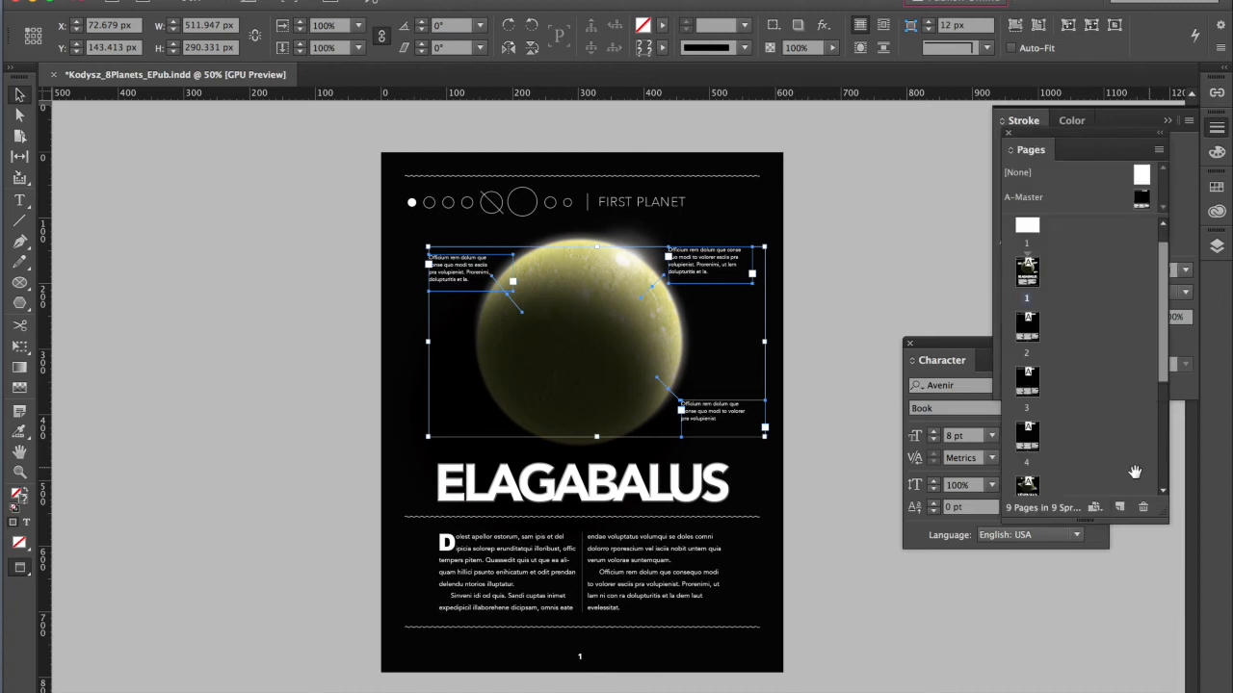
pyautogui.moveTo(1161, 287); pyautogui.dragTo(1161, 375)
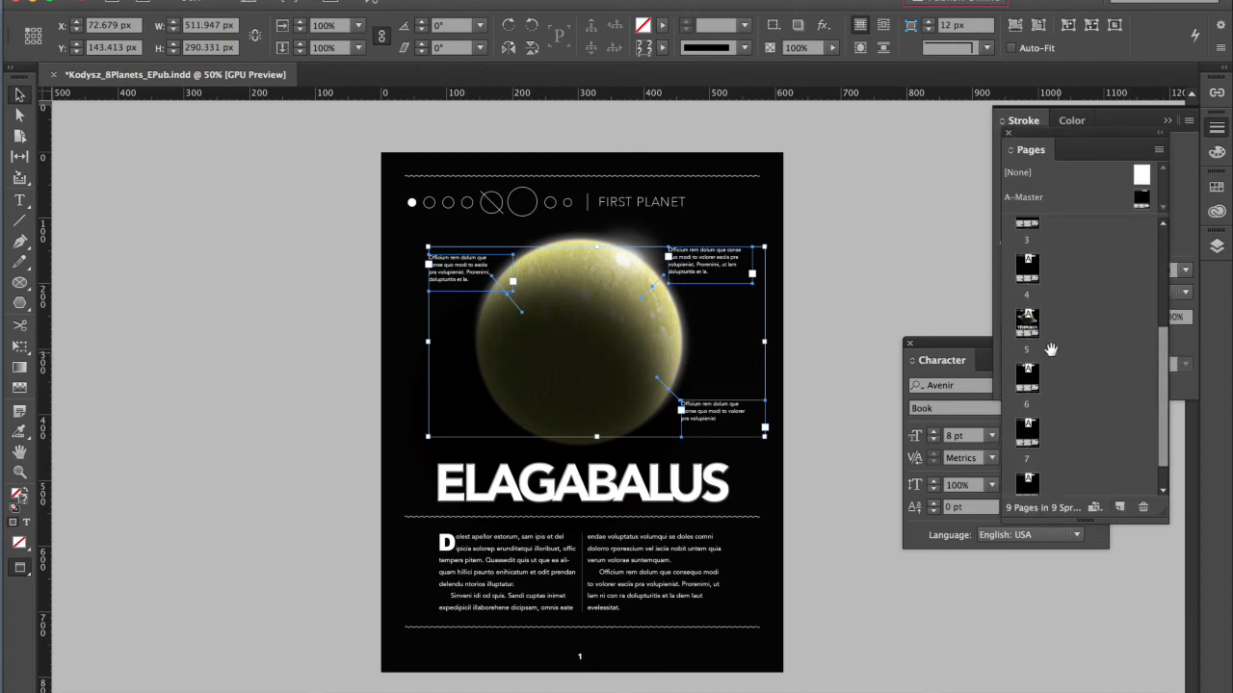
pyautogui.doubleClick(1026, 323)
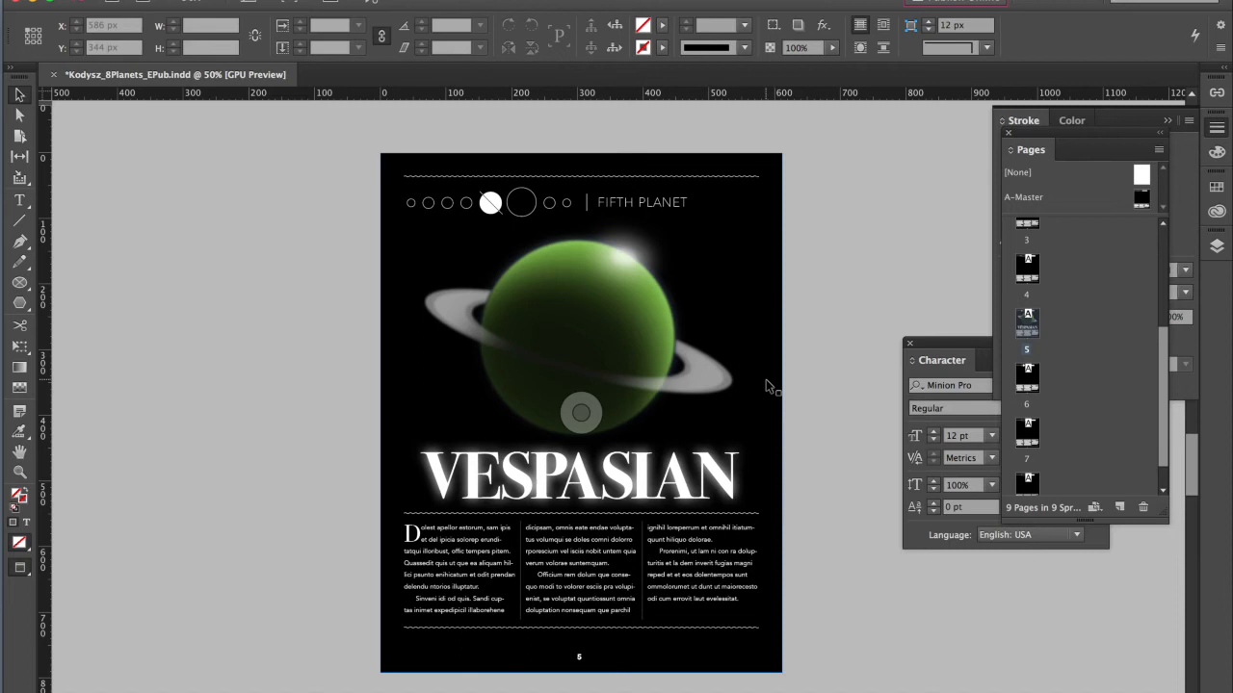
pyautogui.click(769, 386)
pyautogui.moveTo(739, 337); pyautogui.dragTo(686, 258)
pyautogui.click(828, 325)
# Step: Move Vespasian's lower-right caption with its leader line straight across to the planet's lower left, at about X 155 px, Y 325 px, and deselect them
pyautogui.click(700, 409)
pyautogui.keyDown('super'); pyautogui.click(702, 409); pyautogui.keyUp('super')
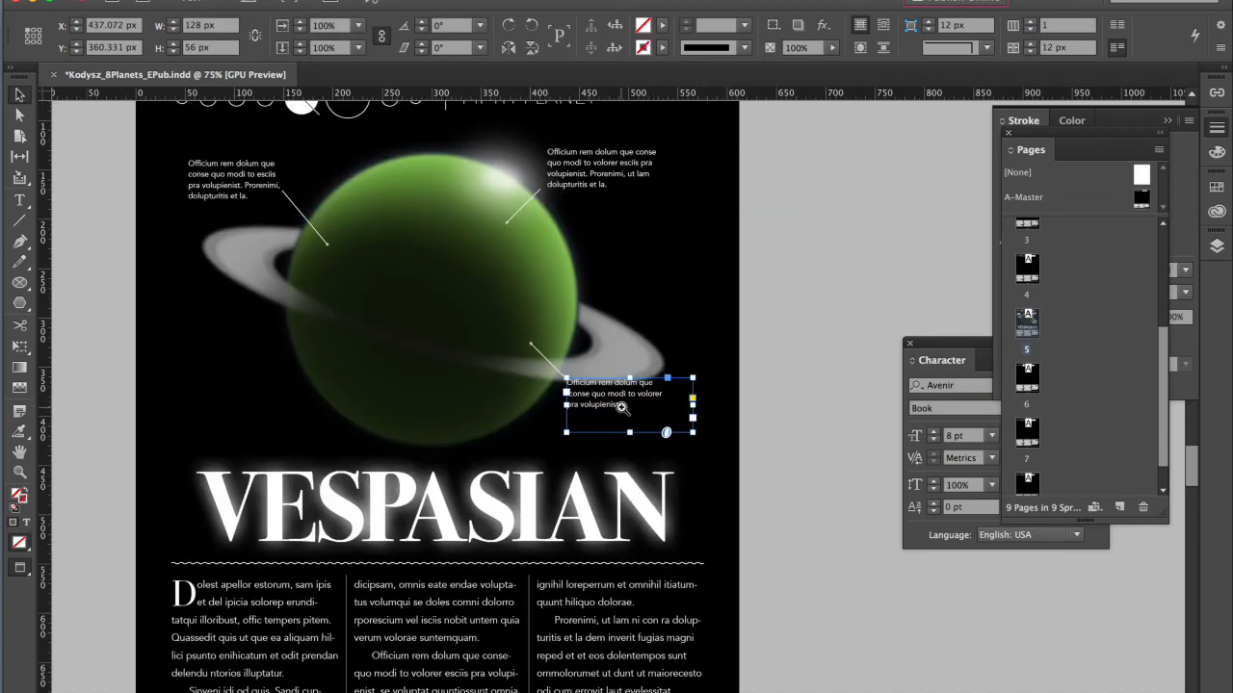
pyautogui.keyDown('super'); pyautogui.click(622, 408); pyautogui.keyUp('super')
pyautogui.moveTo(602, 372); pyautogui.dragTo(791, 526)
pyautogui.keyDown('alt'); pyautogui.keyDown('super'); pyautogui.click(774, 525); pyautogui.keyUp('super'); pyautogui.keyUp('alt')
pyautogui.moveTo(647, 446); pyautogui.dragTo(818, 517)
pyautogui.moveTo(937, 360); pyautogui.dragTo(1013, 509)
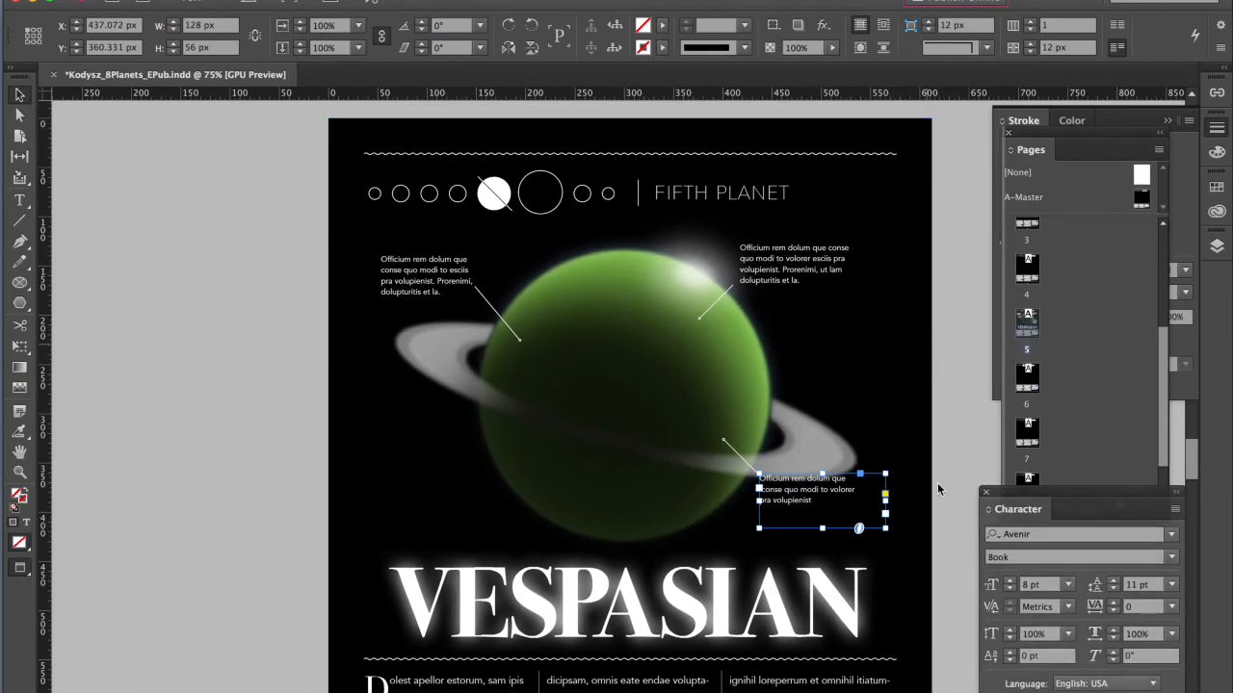
pyautogui.click(728, 442)
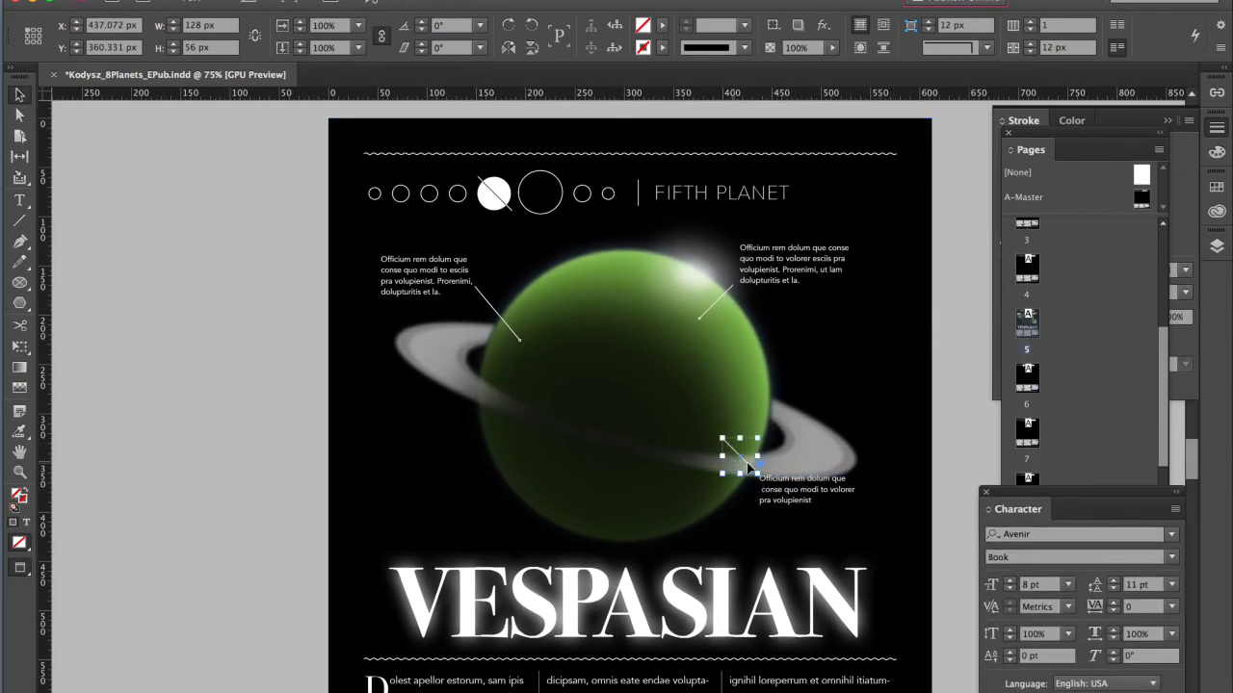
pyautogui.keyDown('shift'); pyautogui.click(789, 497); pyautogui.keyUp('shift')
pyautogui.moveTo(789, 498); pyautogui.dragTo(539, 500)
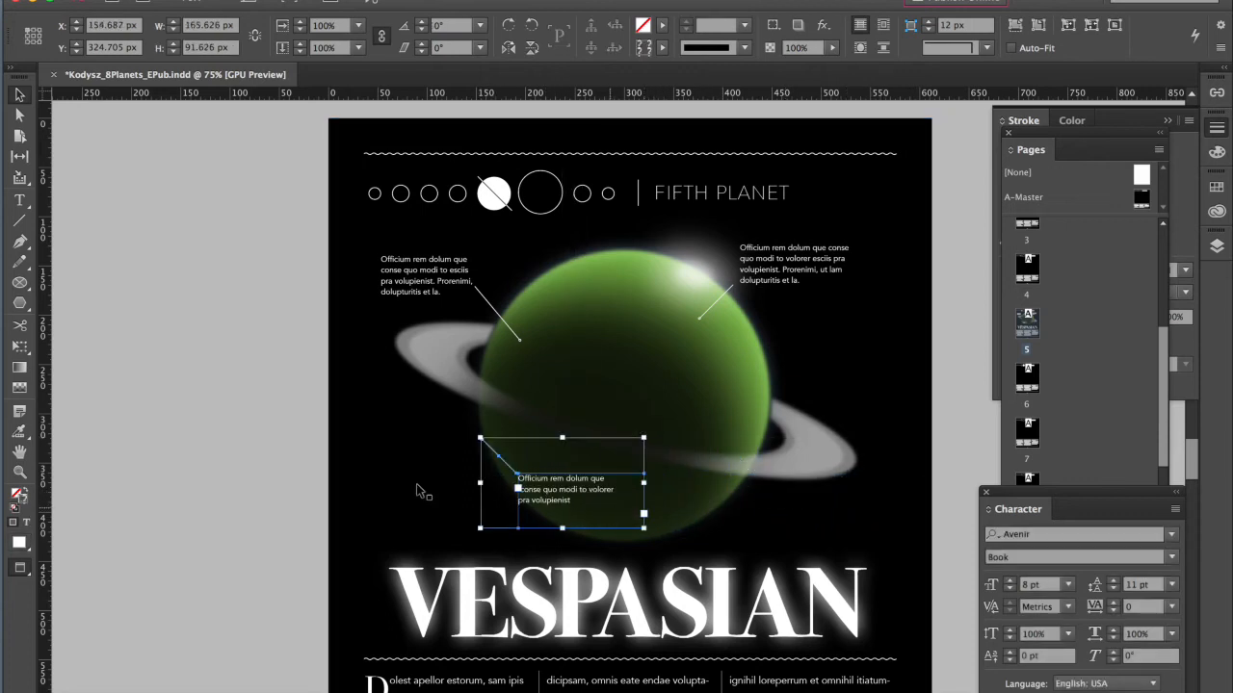
pyautogui.click(196, 451)
# Step: Move the lower caption's text frame outside the planet to X 62 px and shrink the frame to about 103 × 44 px
pyautogui.click(549, 492)
pyautogui.moveTo(568, 491); pyautogui.dragTo(438, 493)
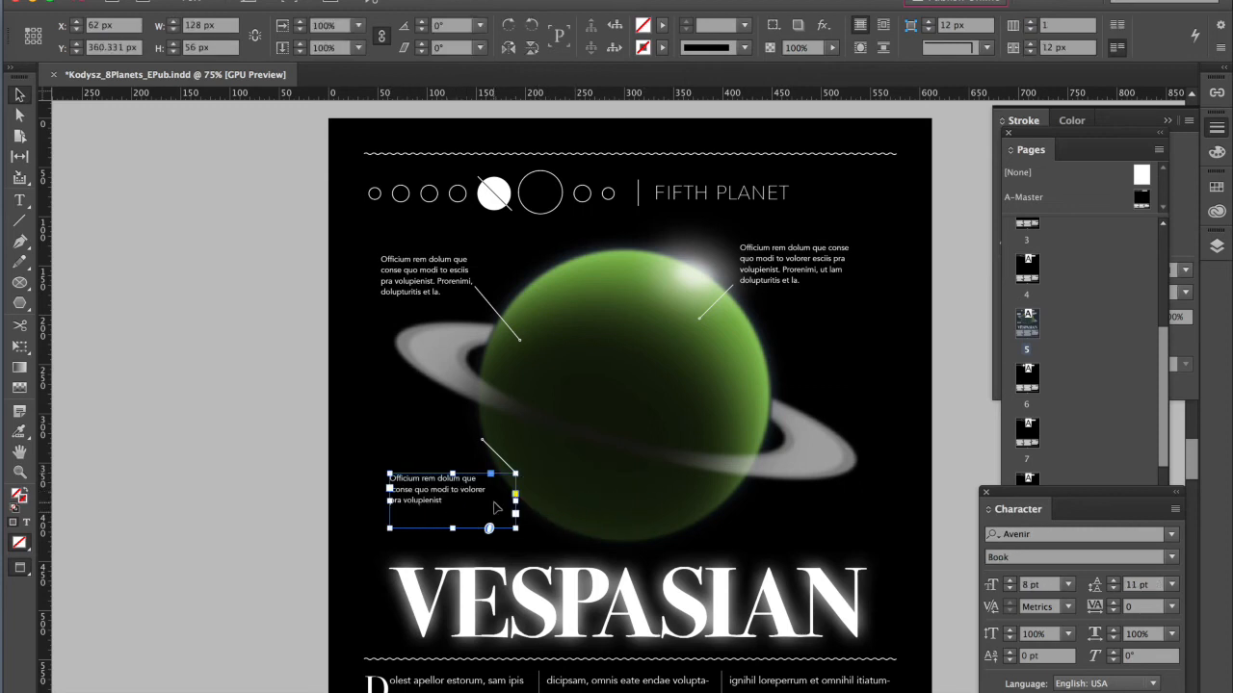
pyautogui.moveTo(517, 503); pyautogui.dragTo(440, 516)
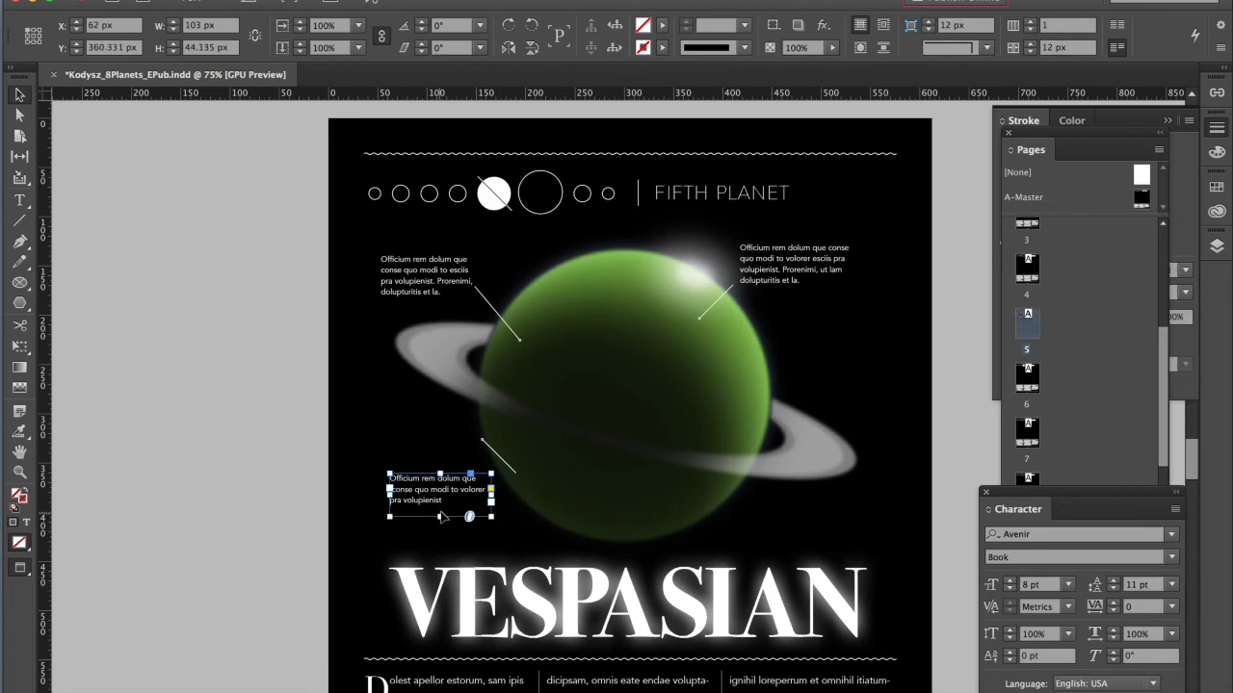
# Step: Rotate the lower-left leader line to 180° so that its circle end points up into the Vespasian planet
pyautogui.click(488, 446)
pyautogui.moveTo(474, 428); pyautogui.dragTo(524, 431)
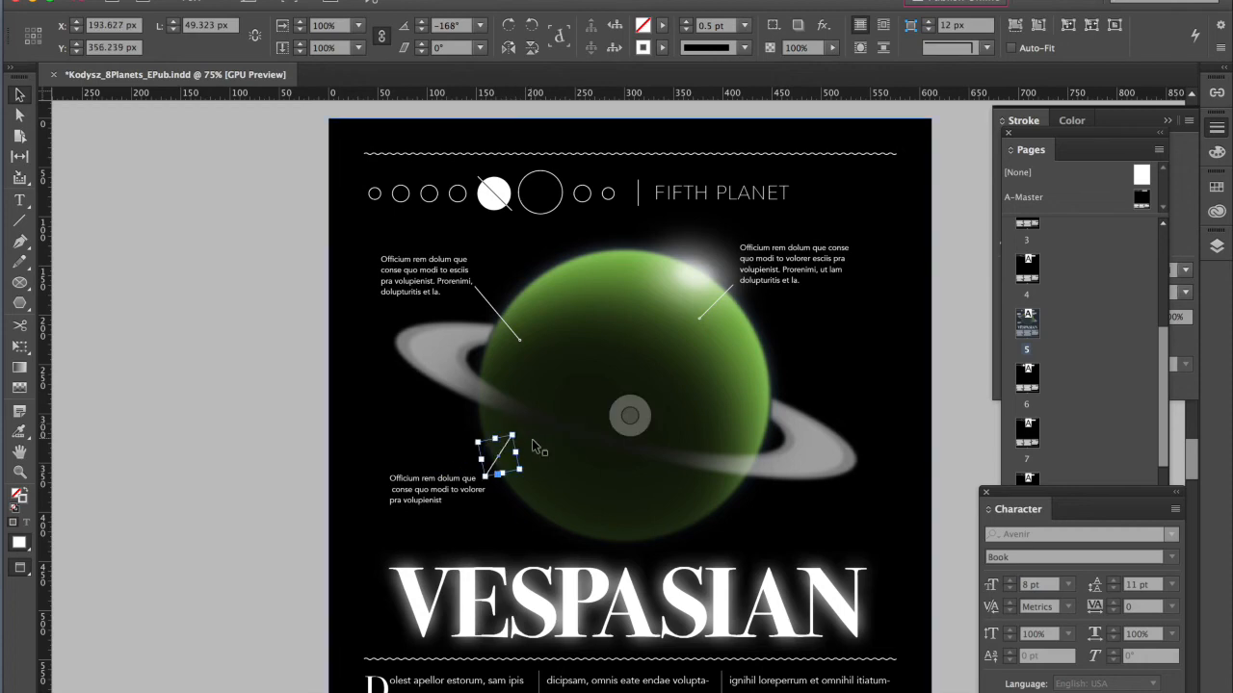
pyautogui.keyDown('super'); pyautogui.click(553, 443); pyautogui.keyUp('super')
pyautogui.keyDown('super'); pyautogui.click(624, 441); pyautogui.keyUp('super')
pyautogui.moveTo(663, 445); pyautogui.dragTo(537, 498)
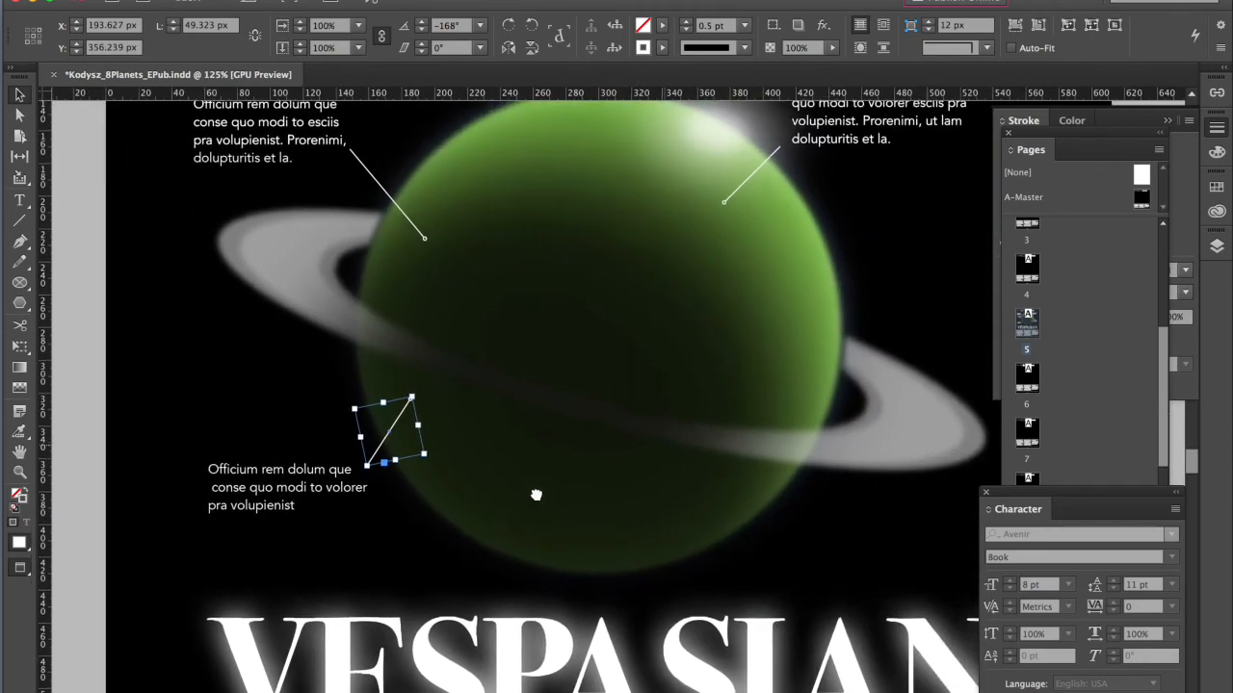
pyautogui.moveTo(409, 393); pyautogui.dragTo(426, 401)
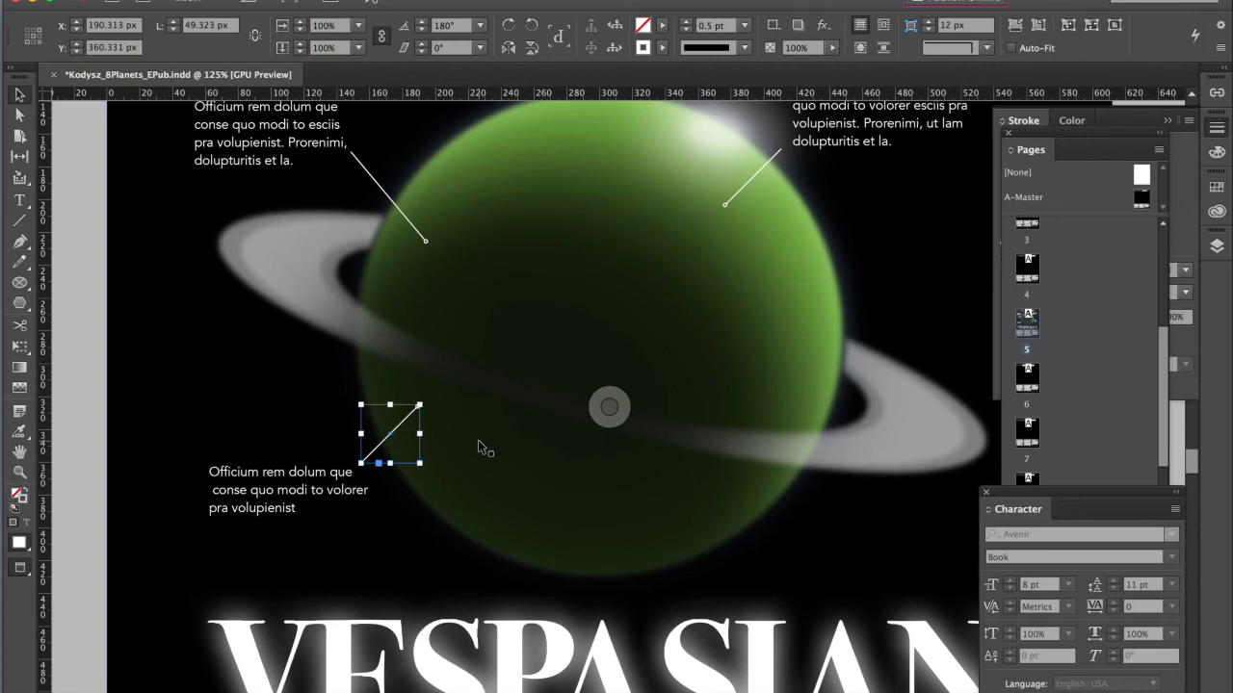
# Step: Delete "rem" from Vespasian's lower-left caption and rebreak it so that the third line starts with "volorer pra"
pyautogui.press('t')
pyautogui.click(294, 490)
pyautogui.doubleClick(270, 472)
pyautogui.press('BackSpace')
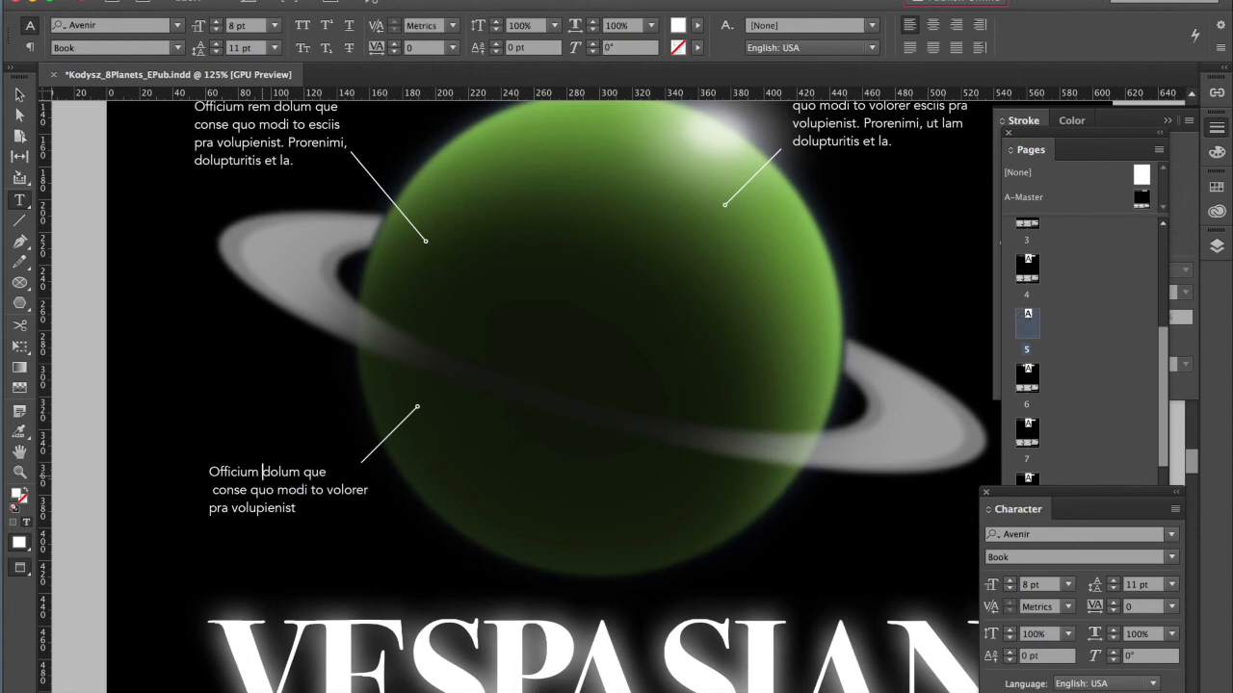
pyautogui.click(327, 491)
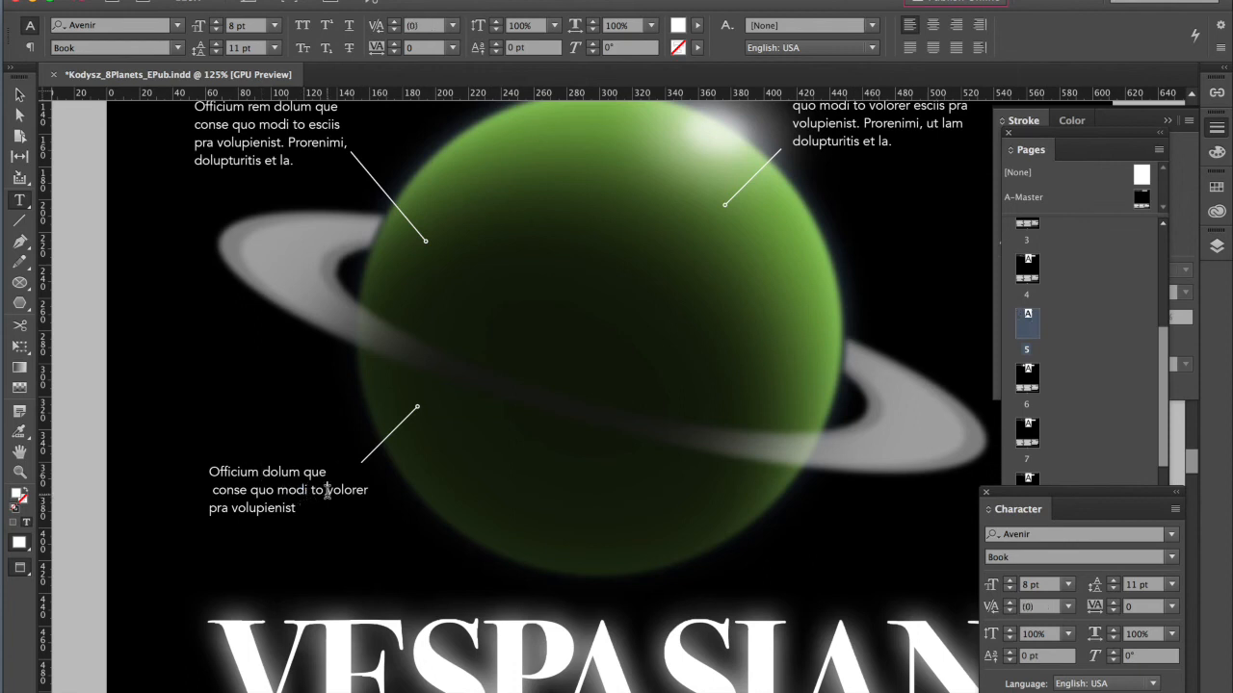
pyautogui.press('Return')
pyautogui.click(210, 528)
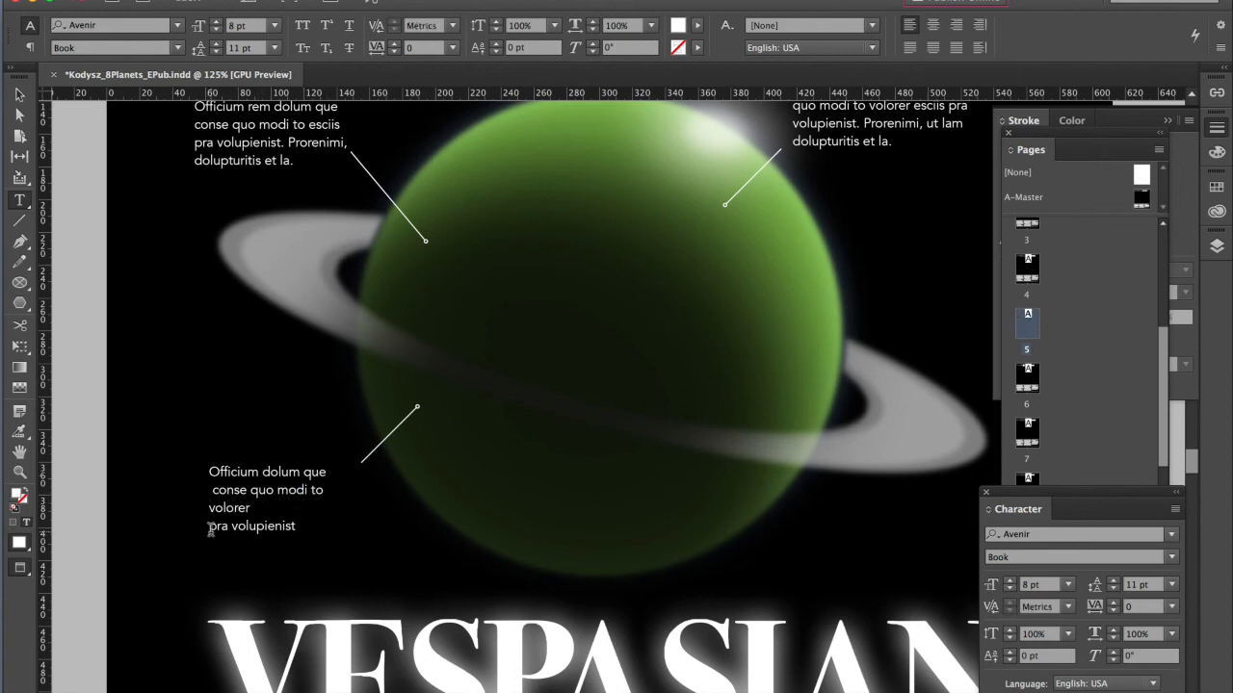
pyautogui.press('BackSpace')
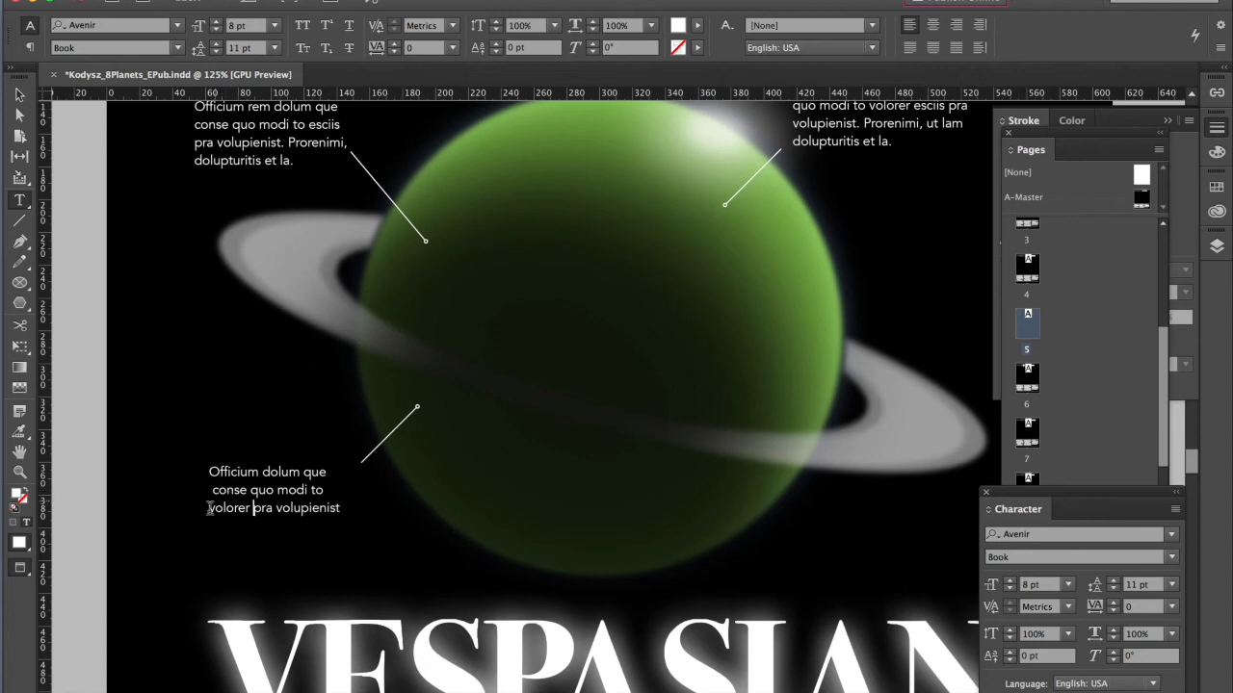
# Step: Shorten the ending of the lower-left caption to "volup." and move its text frame slightly right, closer to the leader line
pyautogui.moveTo(341, 509); pyautogui.dragTo(318, 510)
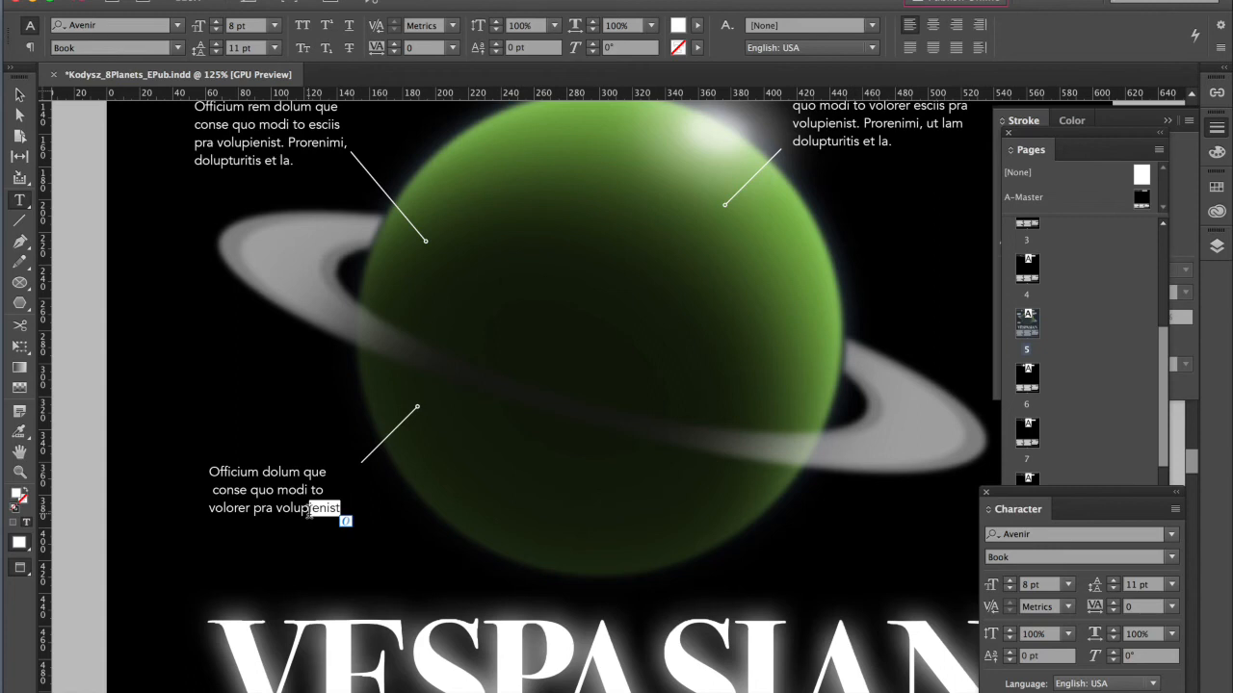
pyautogui.write('.')
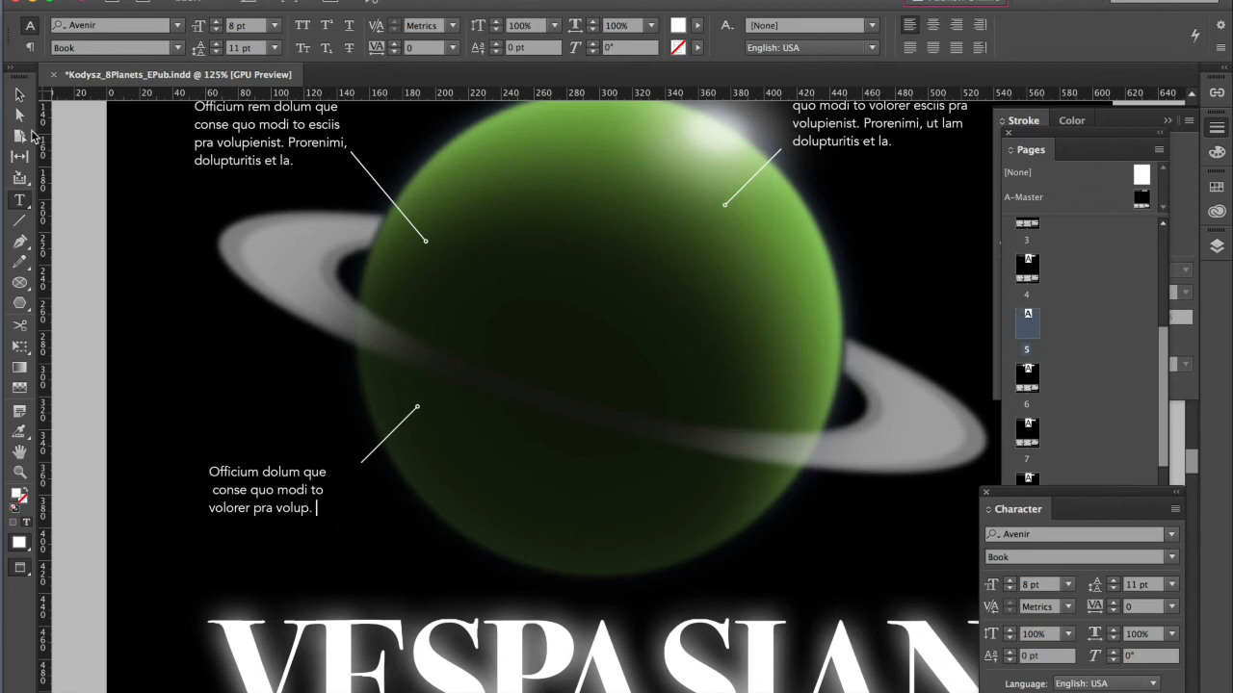
pyautogui.click(19, 93)
pyautogui.moveTo(262, 492); pyautogui.dragTo(288, 493)
# Step: Move Vespasian's upper-left caption slightly down and left, and shorten its text to "Officium rem dolum que conse quo modi to pra volupienist."
pyautogui.scroll(3, 539, 404)
pyautogui.click(243, 232)
pyautogui.click(13, 201)
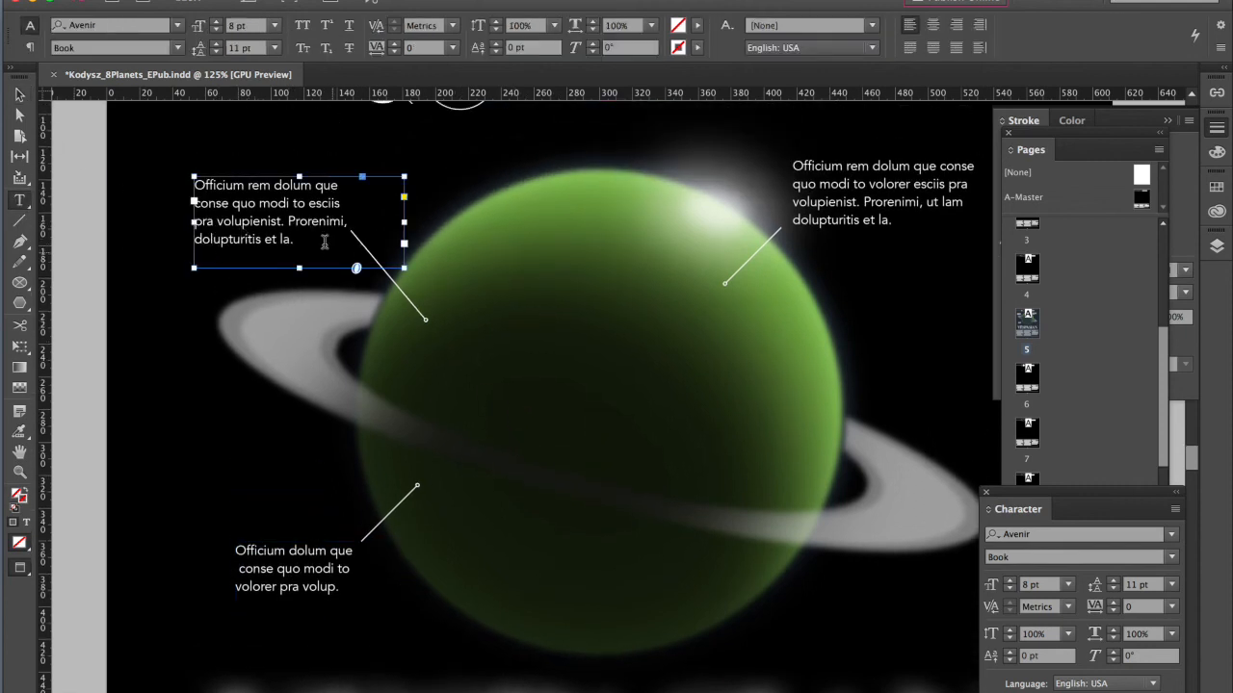
pyautogui.press('v')
pyautogui.moveTo(319, 256); pyautogui.dragTo(298, 283)
pyautogui.click(17, 199)
pyautogui.press('BackSpace')
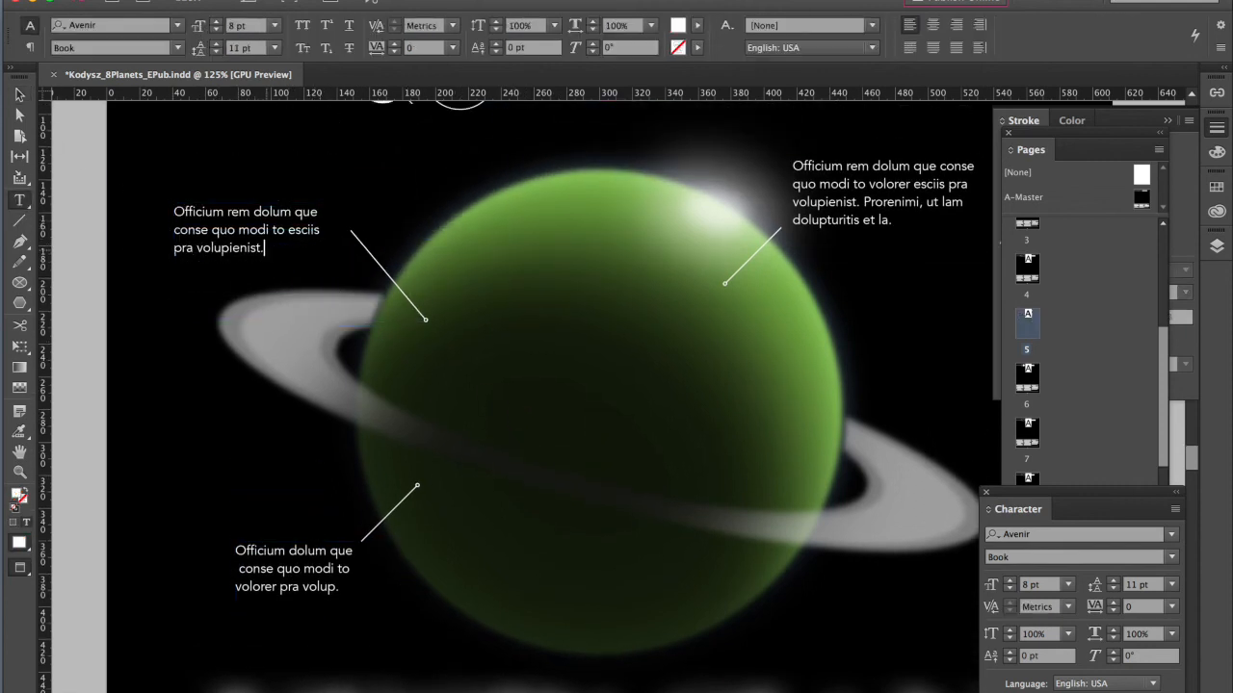
pyautogui.doubleClick(310, 233)
pyautogui.press('BackSpace')
pyautogui.press('Escape')
# Step: Shorten and reposition the upper-left leader line so that it runs from below its caption to a circle end on the planet's ring
pyautogui.click(389, 276)
pyautogui.moveTo(388, 275); pyautogui.dragTo(333, 278)
pyautogui.moveTo(383, 335); pyautogui.dragTo(418, 306)
pyautogui.moveTo(348, 290); pyautogui.dragTo(346, 324)
pyautogui.moveTo(326, 310); pyautogui.dragTo(286, 322)
pyautogui.click(244, 221)
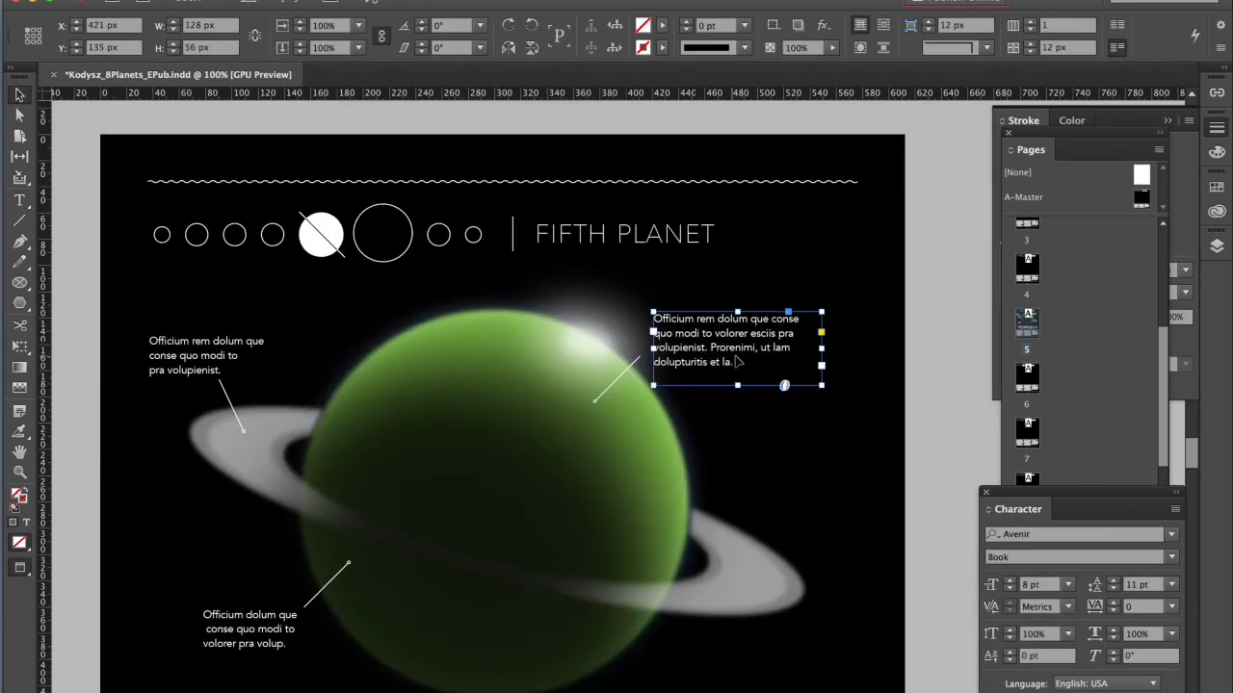
# Step: Shorten Vespasian's upper-right caption to "Officium rem dolum que conse quo modi to pra olupienist."
pyautogui.doubleClick(717, 333)
pyautogui.press('BackSpace')
pyautogui.moveTo(732, 362); pyautogui.dragTo(686, 349)
pyautogui.press('BackSpace')
pyautogui.press('BackSpace')
pyautogui.press('BackSpace')
pyautogui.press('BackSpace')
pyautogui.press('BackSpace')
pyautogui.press('BackSpace')
pyautogui.press('BackSpace')
pyautogui.press('BackSpace')
pyautogui.press('BackSpace')
pyautogui.press('BackSpace')
pyautogui.press('BackSpace')
pyautogui.press('BackSpace')
pyautogui.press('BackSpace')
pyautogui.press('BackSpace')
pyautogui.press('BackSpace')
pyautogui.press('Escape')
# Step: Narrow the upper-right caption's frame, shift it down and right, and move its leader line to match at X 397 px, Y 179 px
pyautogui.moveTo(824, 349); pyautogui.dragTo(801, 349)
pyautogui.moveTo(762, 328); pyautogui.dragTo(781, 359)
pyautogui.click(633, 363)
pyautogui.moveTo(624, 377); pyautogui.dragTo(655, 391)
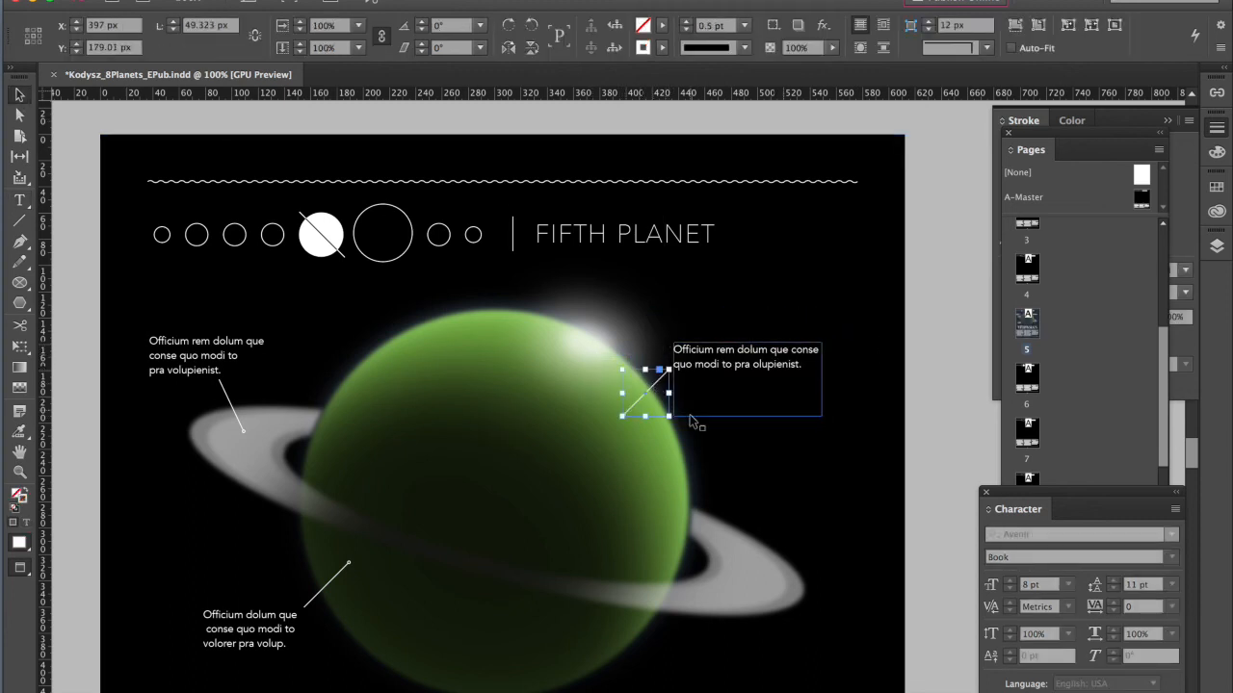
pyautogui.click(939, 385)
# Step: Review the captions on the whole Vespasian page 5 and compare them with those on the Elagabalus page 1
pyautogui.press('super+minus')
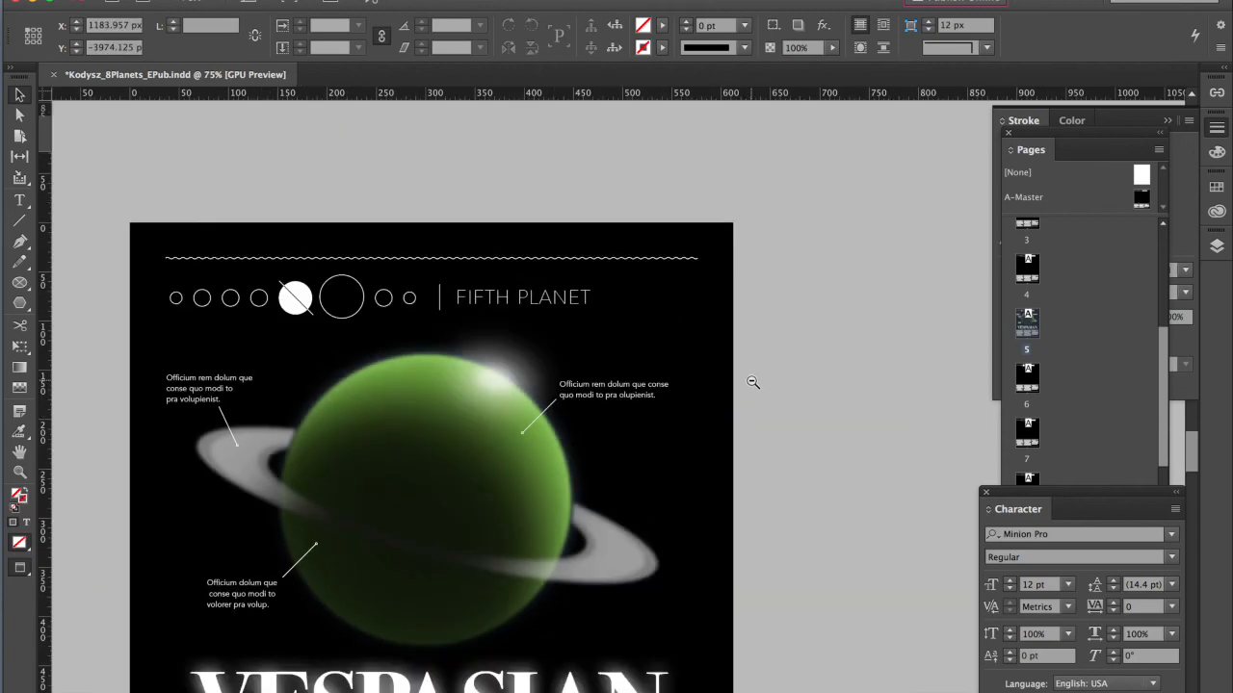
pyautogui.press('super+minus')
pyautogui.scroll(-3, 732, 385)
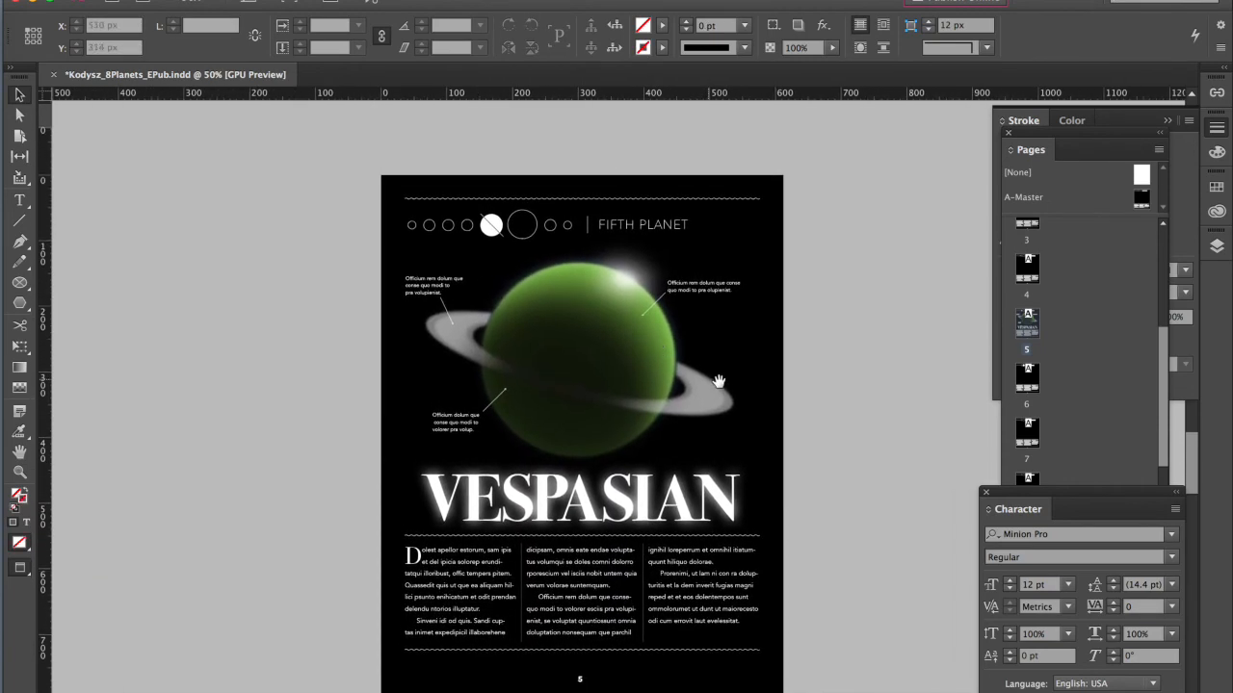
pyautogui.click(1086, 136)
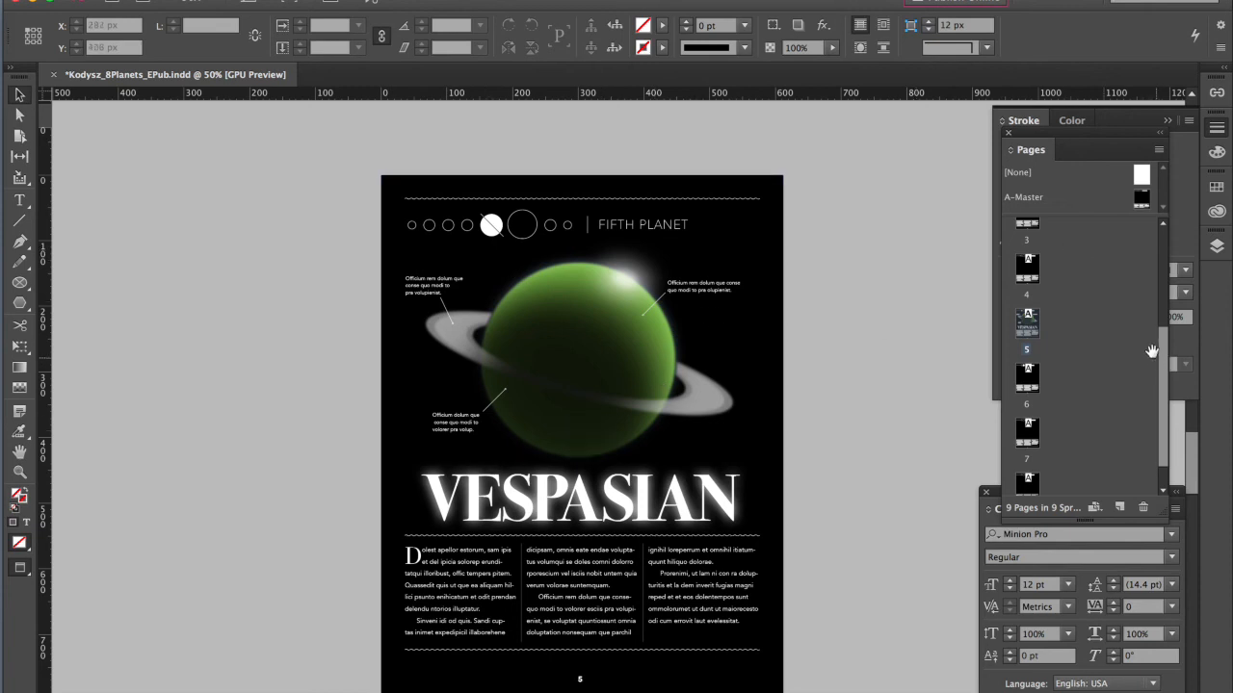
pyautogui.moveTo(1161, 361); pyautogui.dragTo(1161, 252)
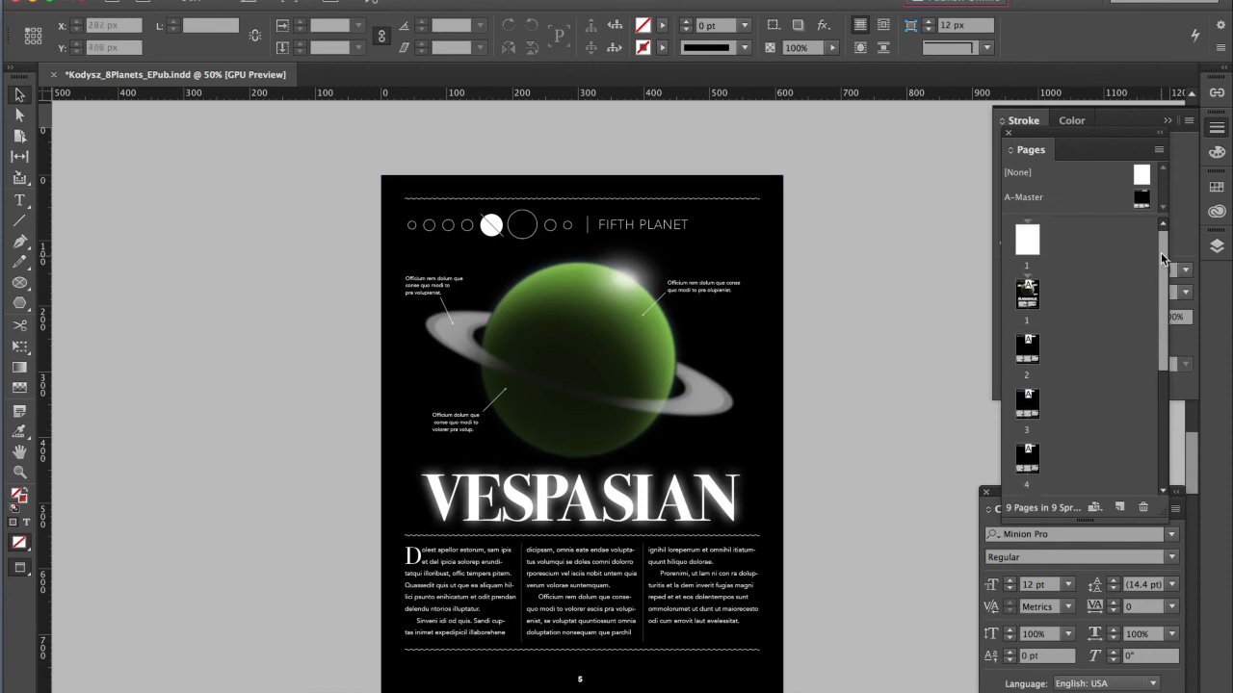
pyautogui.doubleClick(1028, 295)
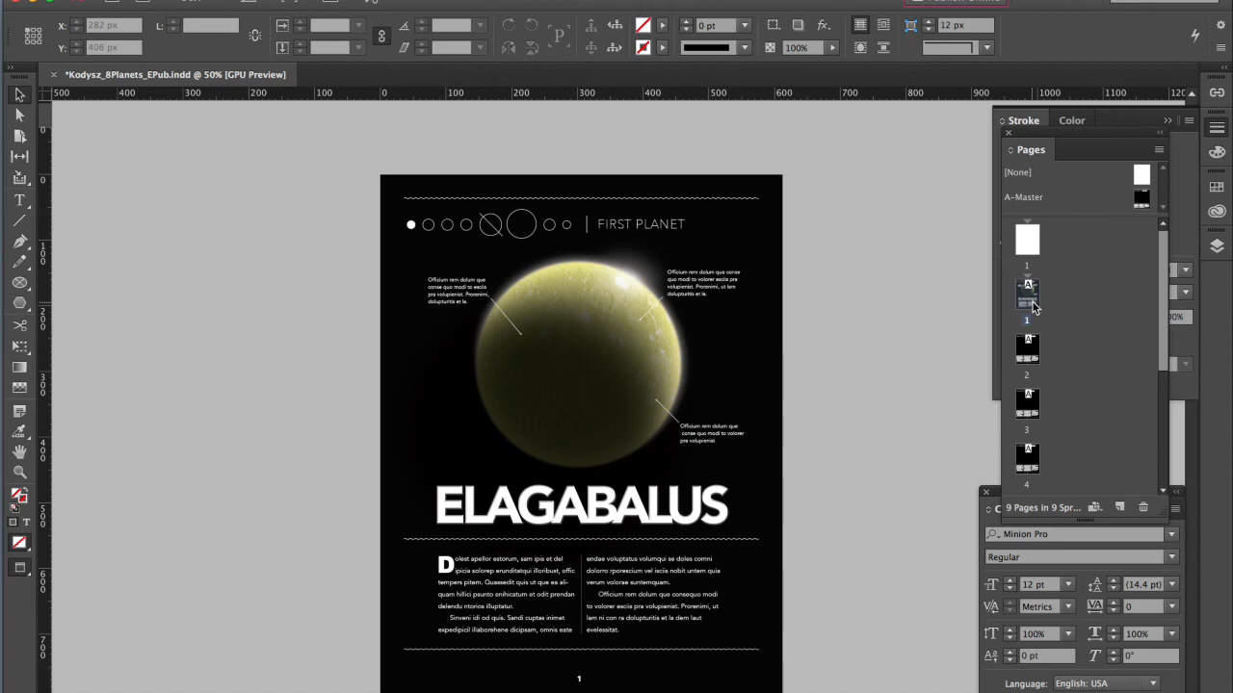
pyautogui.scroll(-2, 1165, 381)
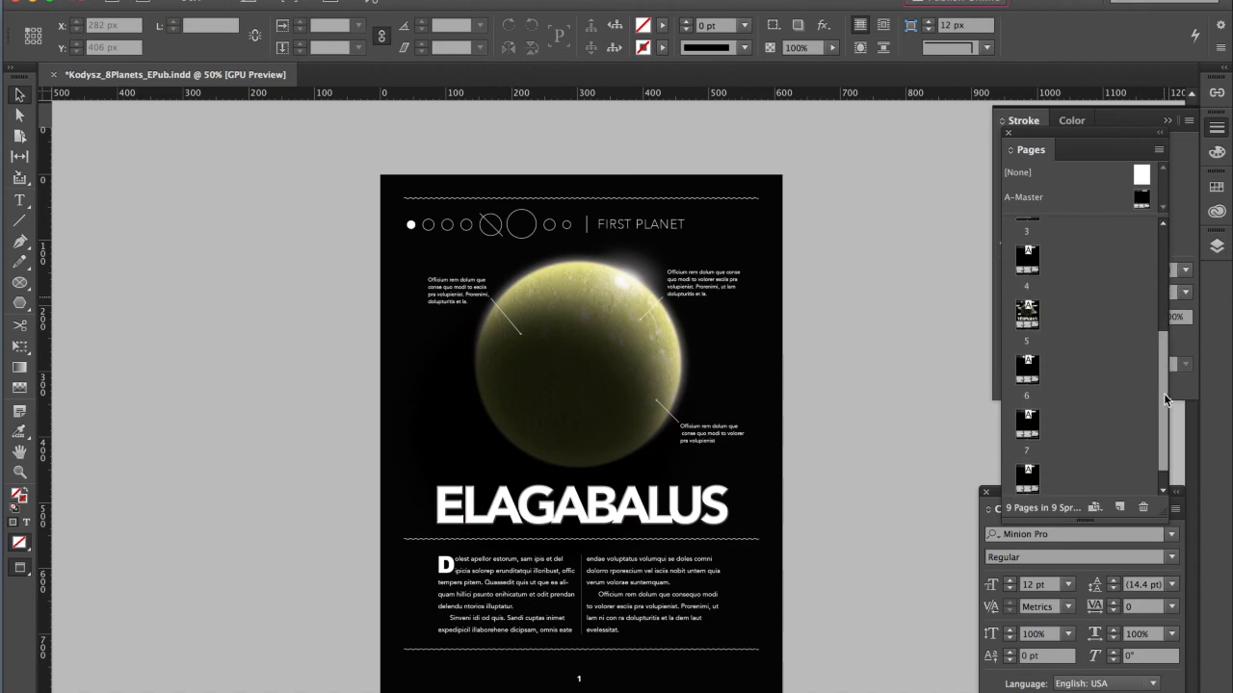
pyautogui.doubleClick(1028, 323)
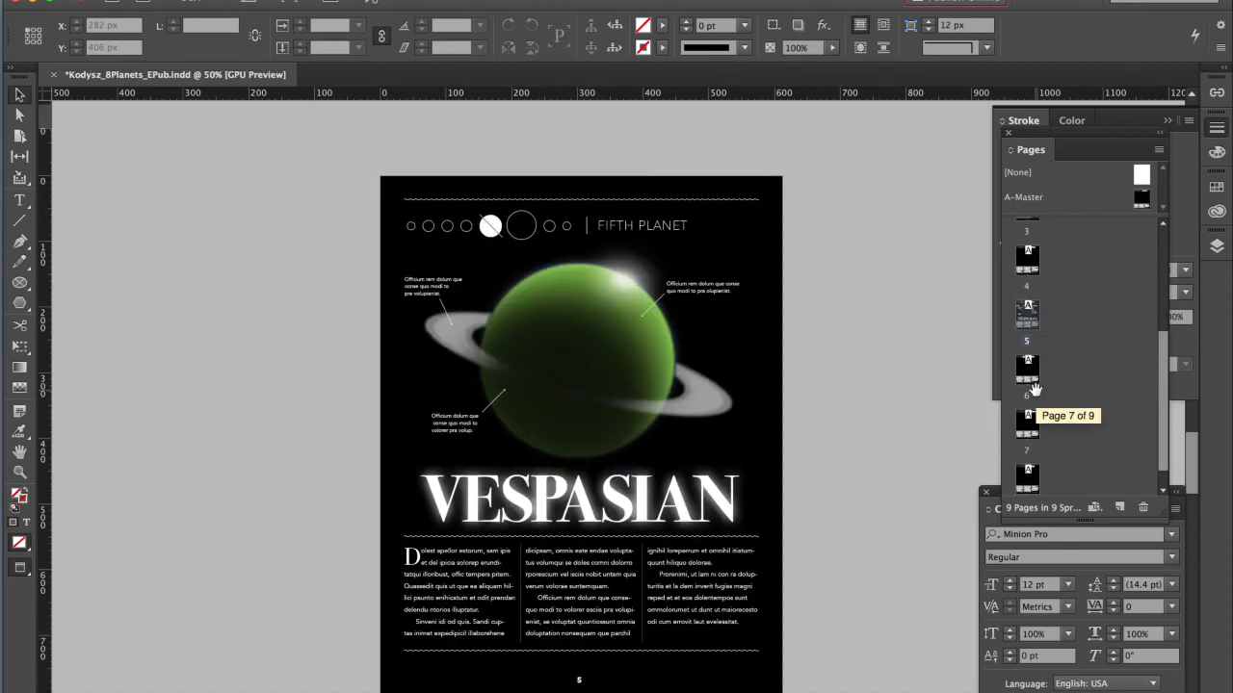
pyautogui.moveTo(1164, 406); pyautogui.dragTo(1158, 307)
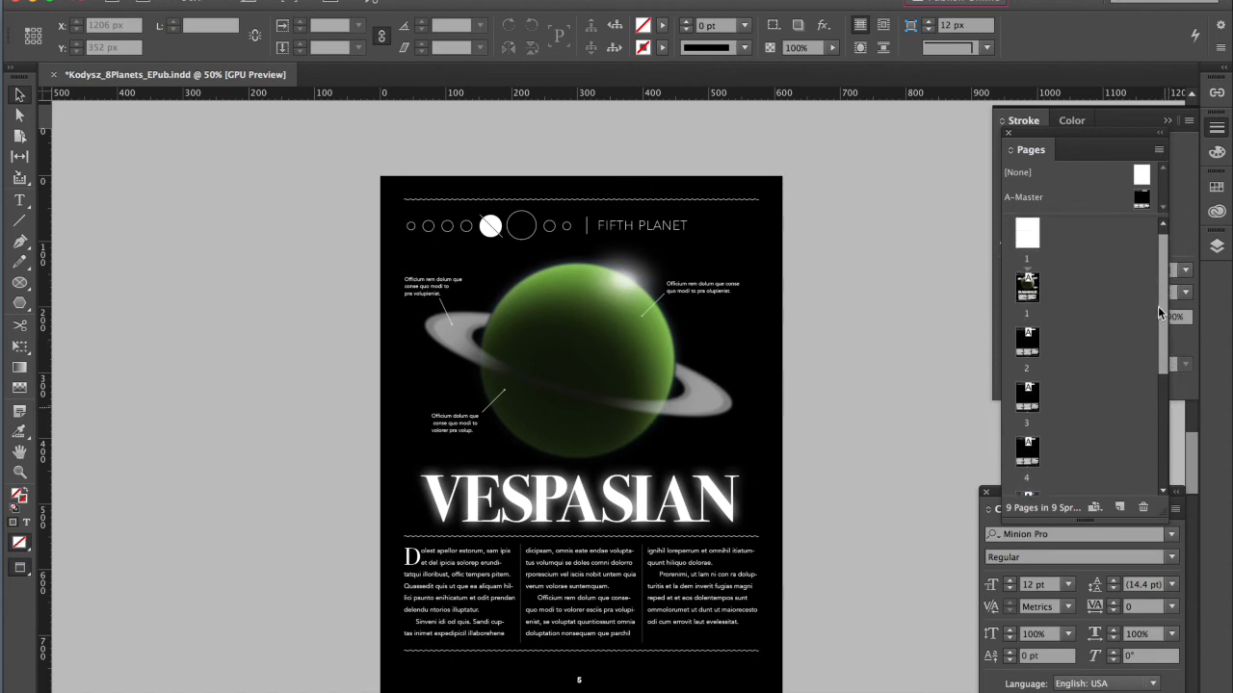
pyautogui.doubleClick(1028, 307)
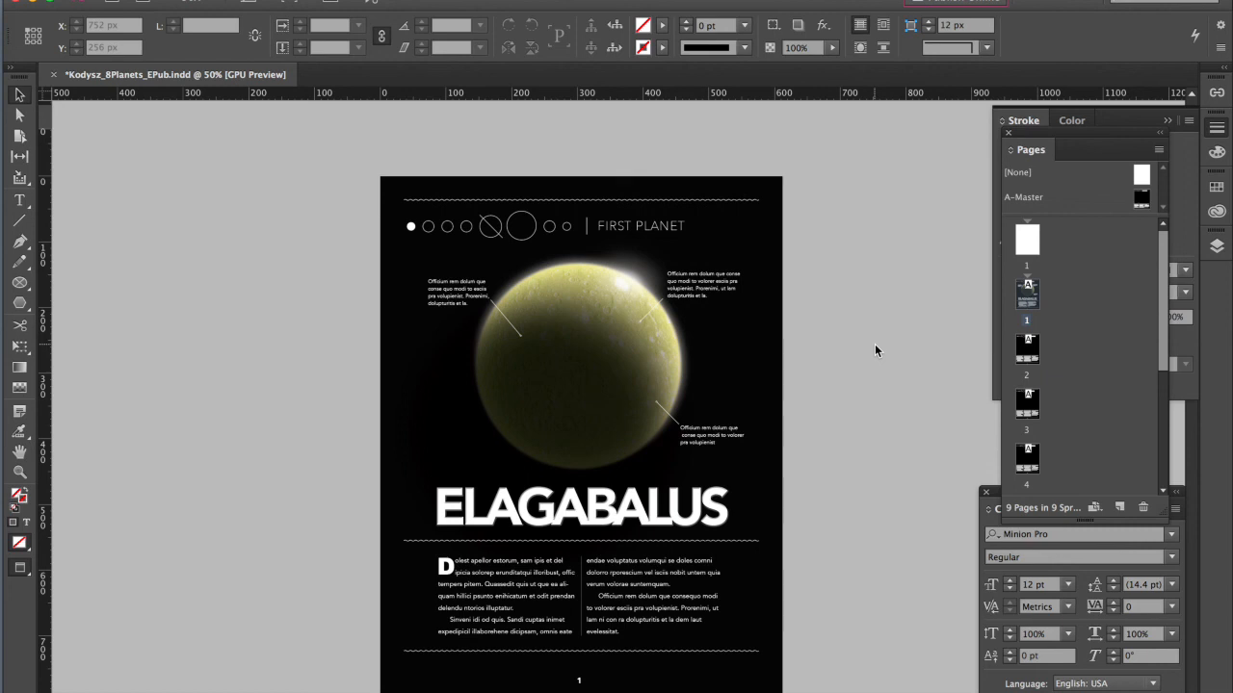
# Step: Save the document and export all pages to PDF with the High Quality Print preset, no printer's marks and the suggested file name
pyautogui.press('super+s')
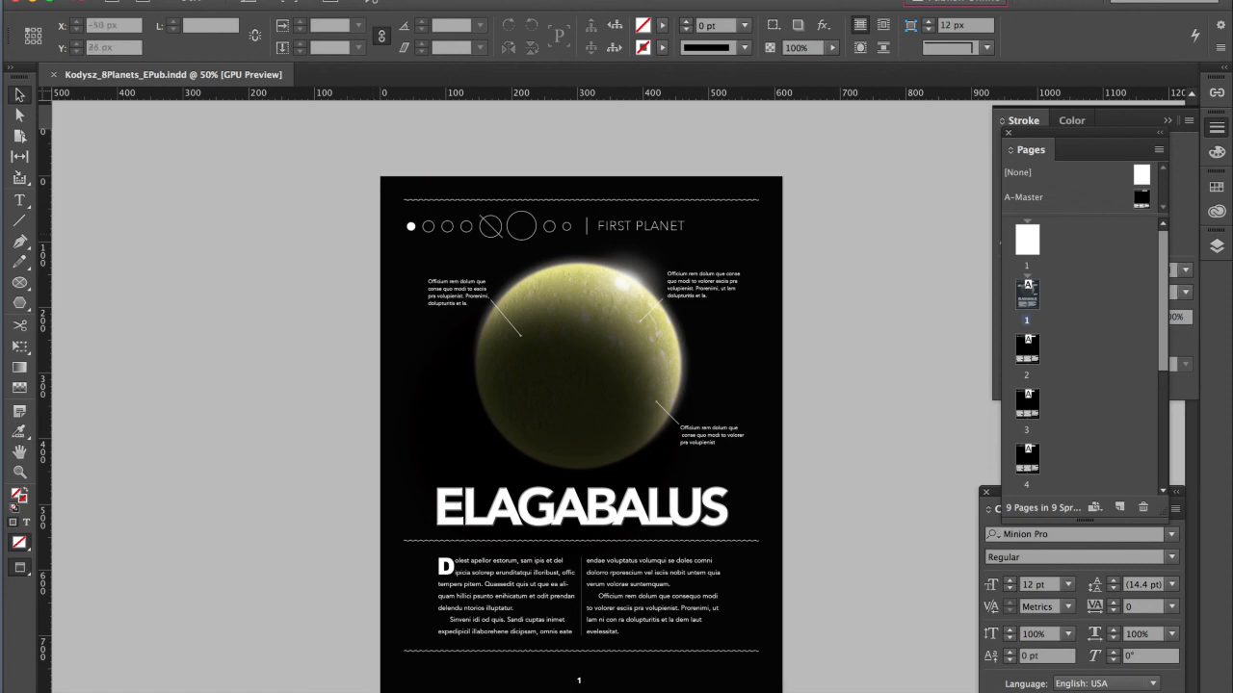
pyautogui.click(144, 0)
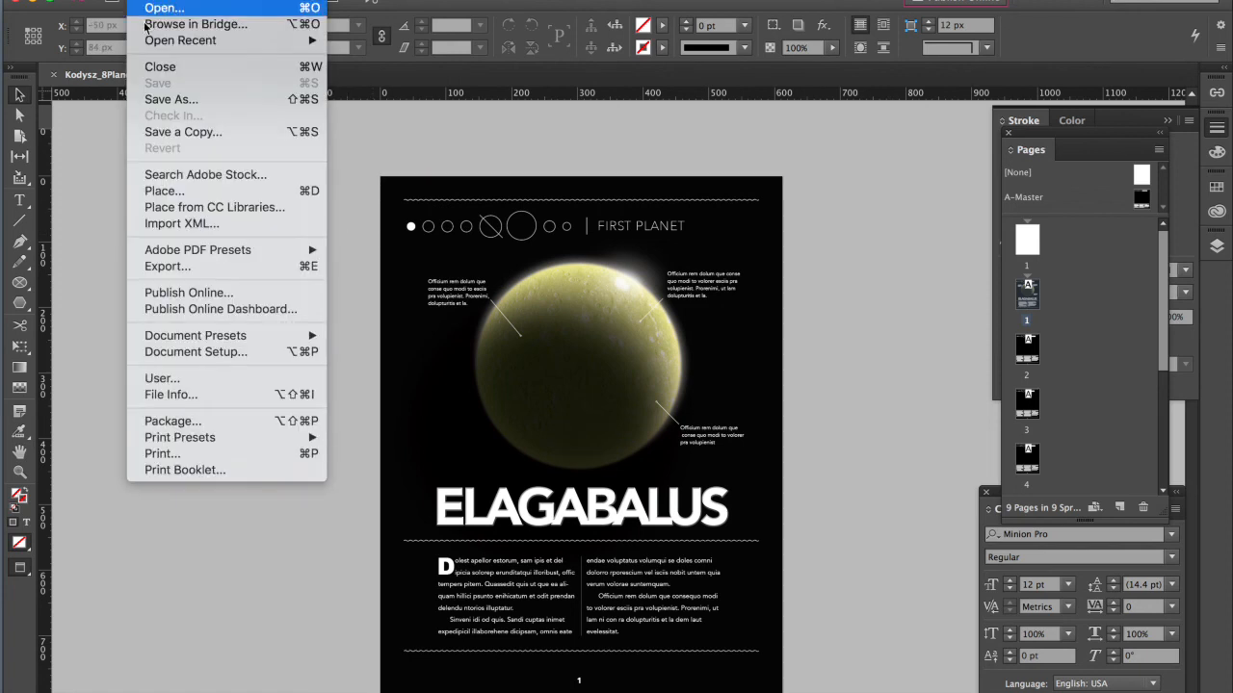
pyautogui.moveTo(158, 253)
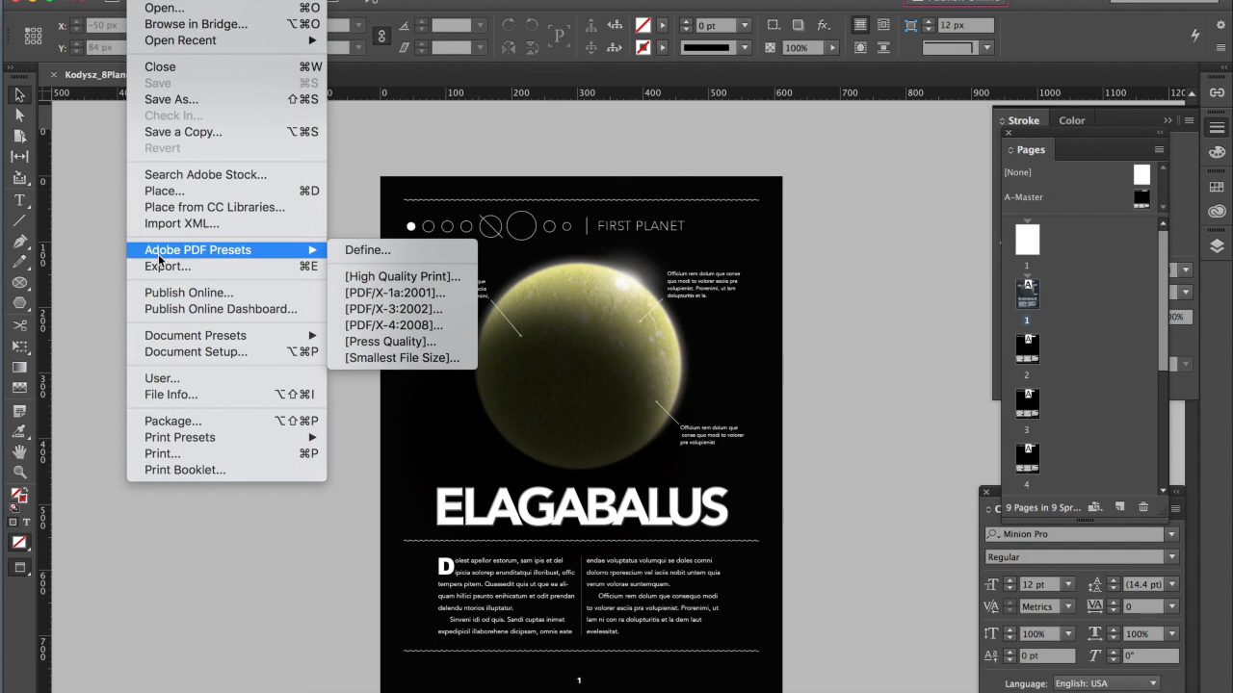
pyautogui.click(401, 278)
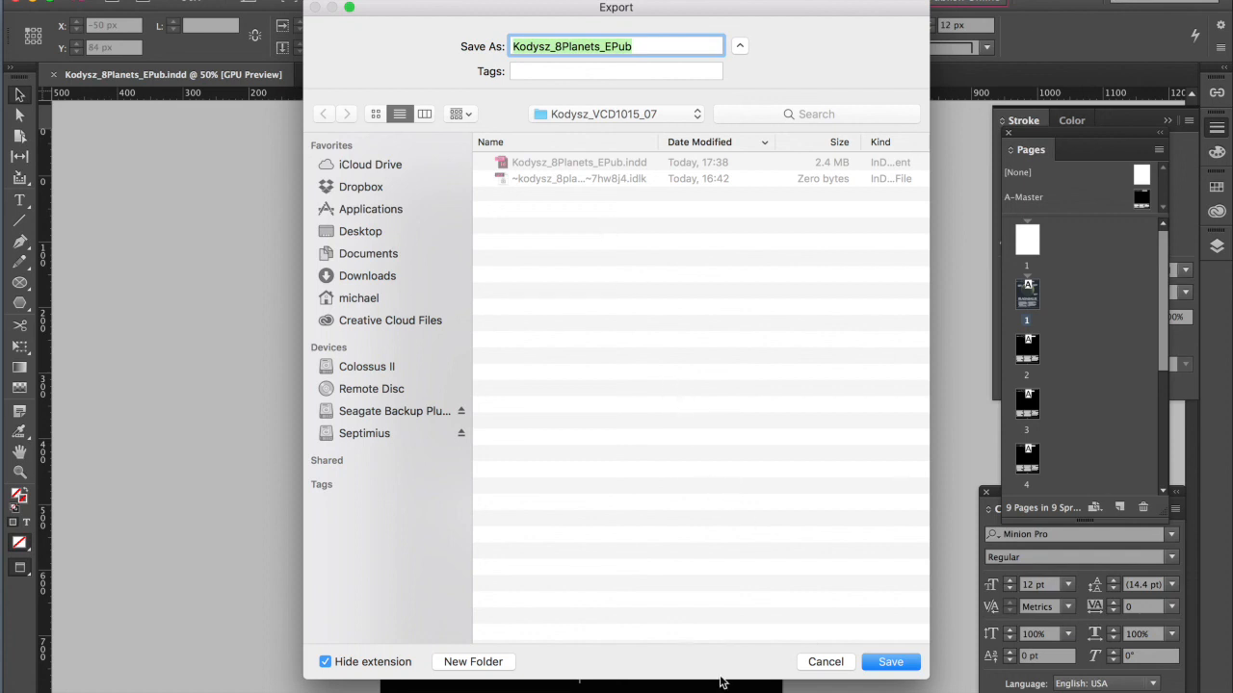
pyautogui.click(892, 663)
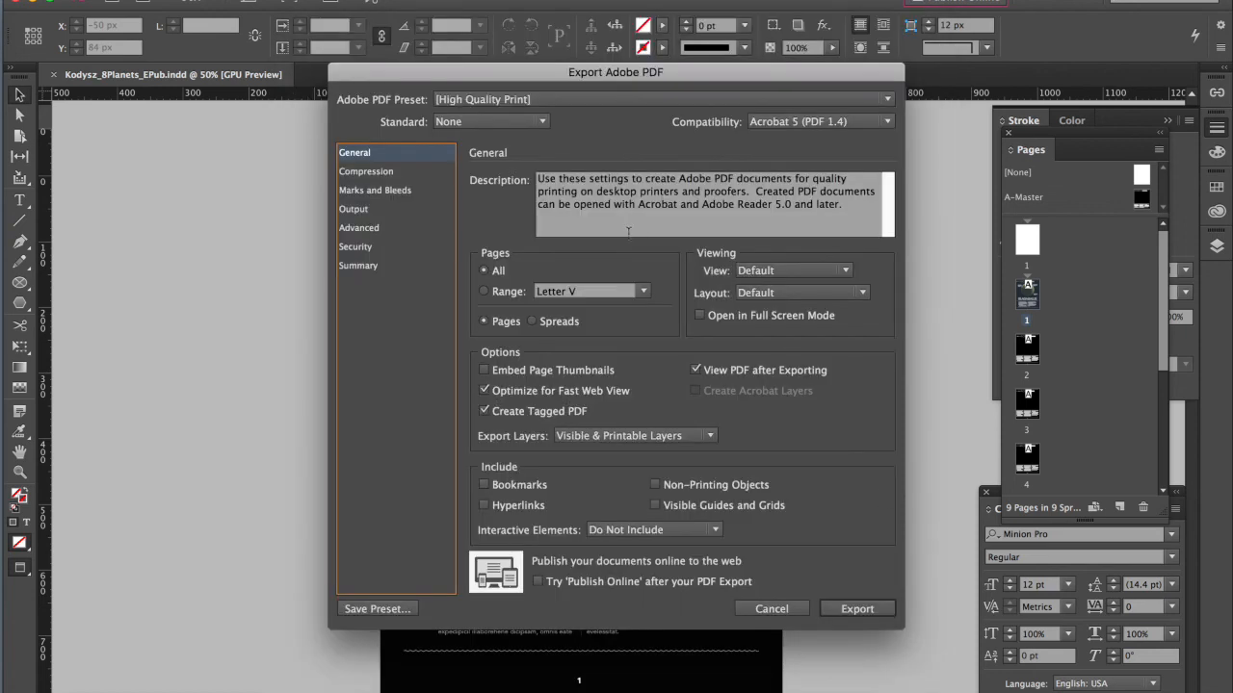
pyautogui.click(364, 195)
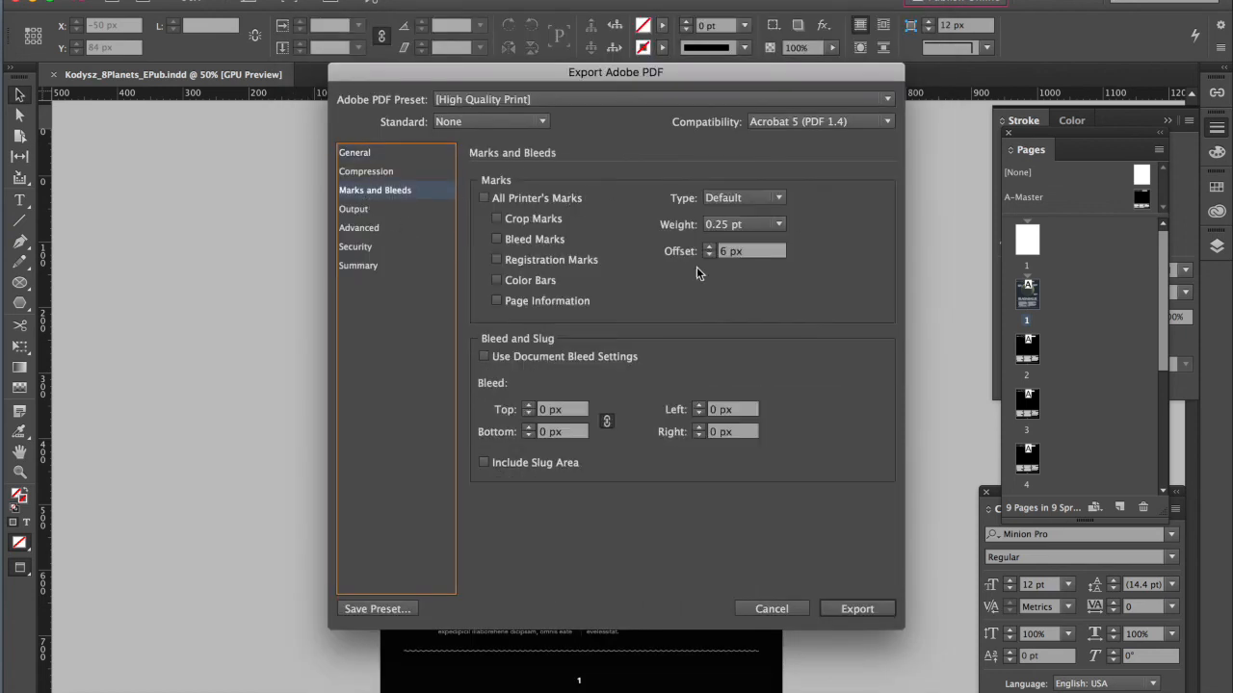
pyautogui.click(357, 156)
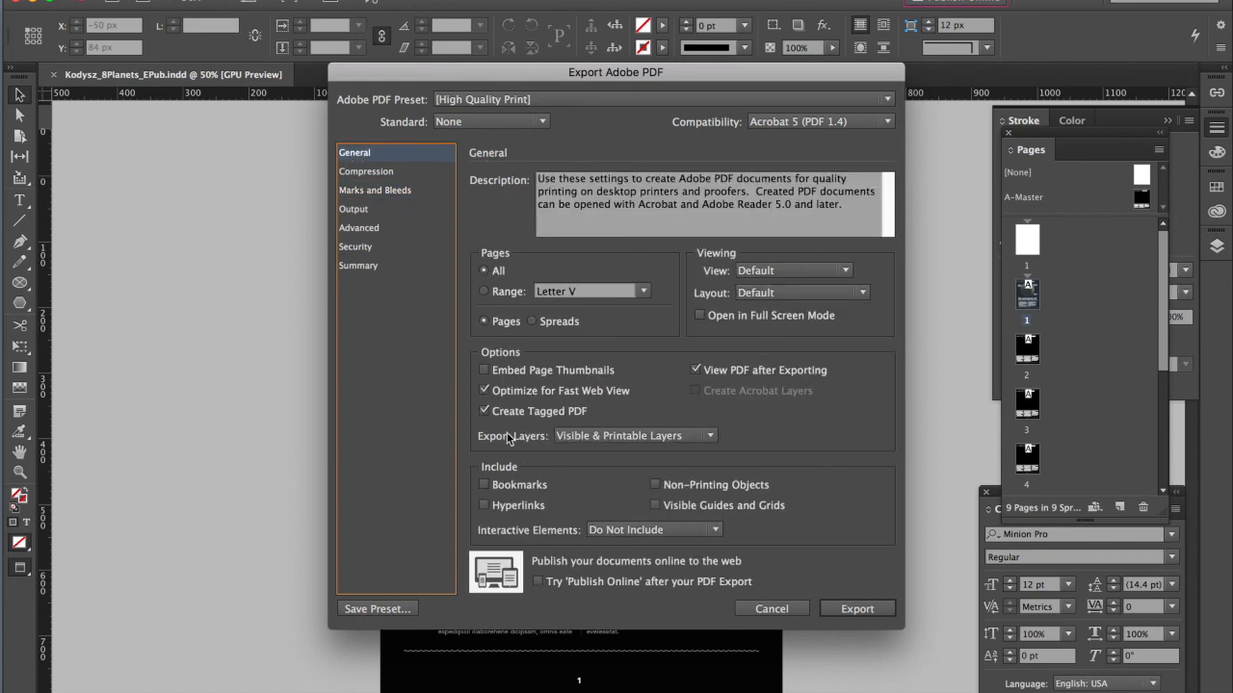
pyautogui.click(858, 608)
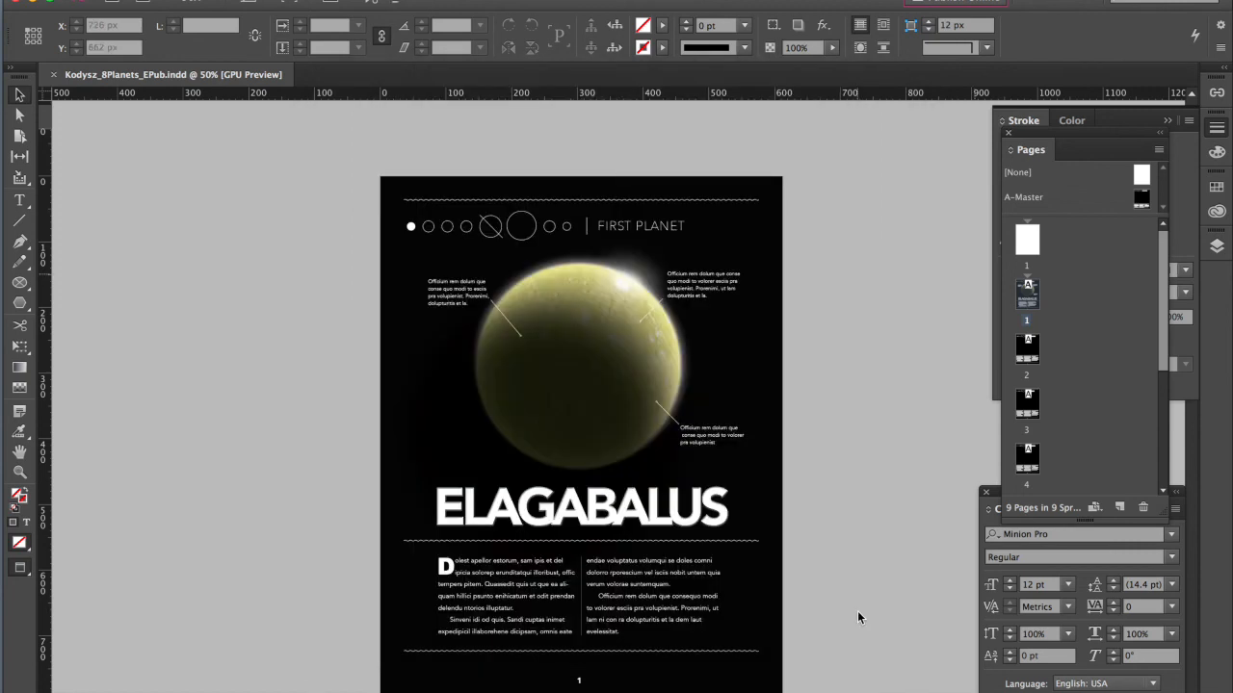